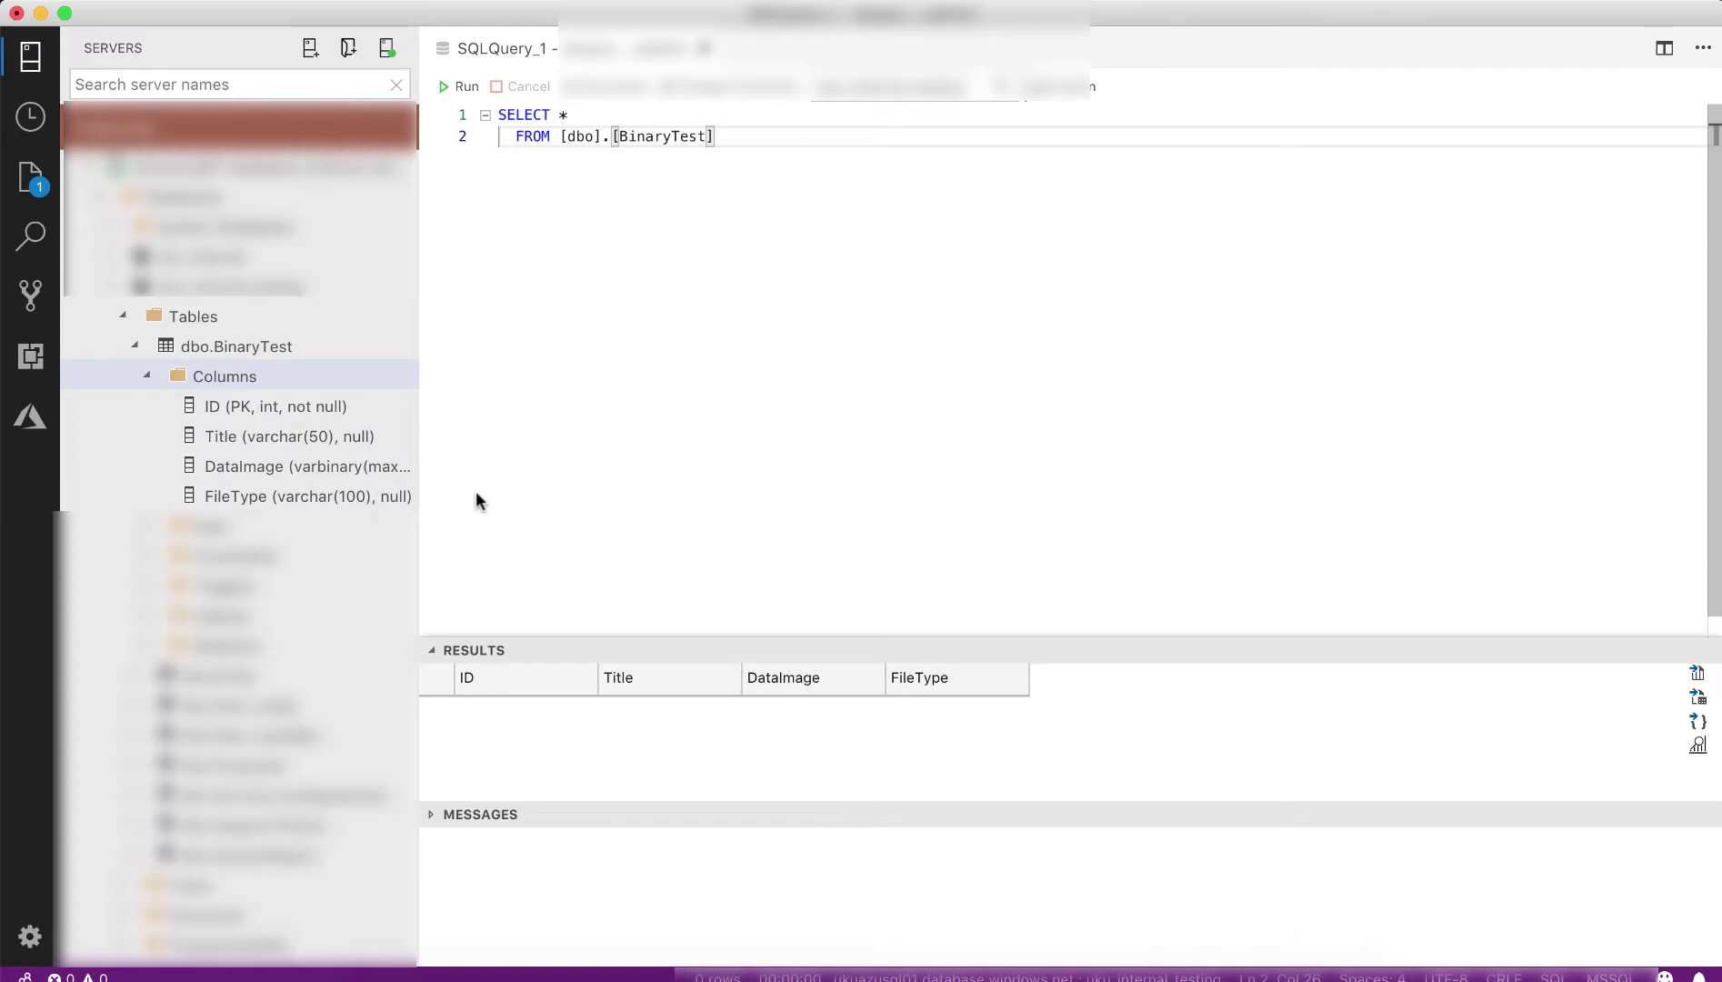
- Open the Flow File Upload flow for editing from My flows
left_click(549, 967)
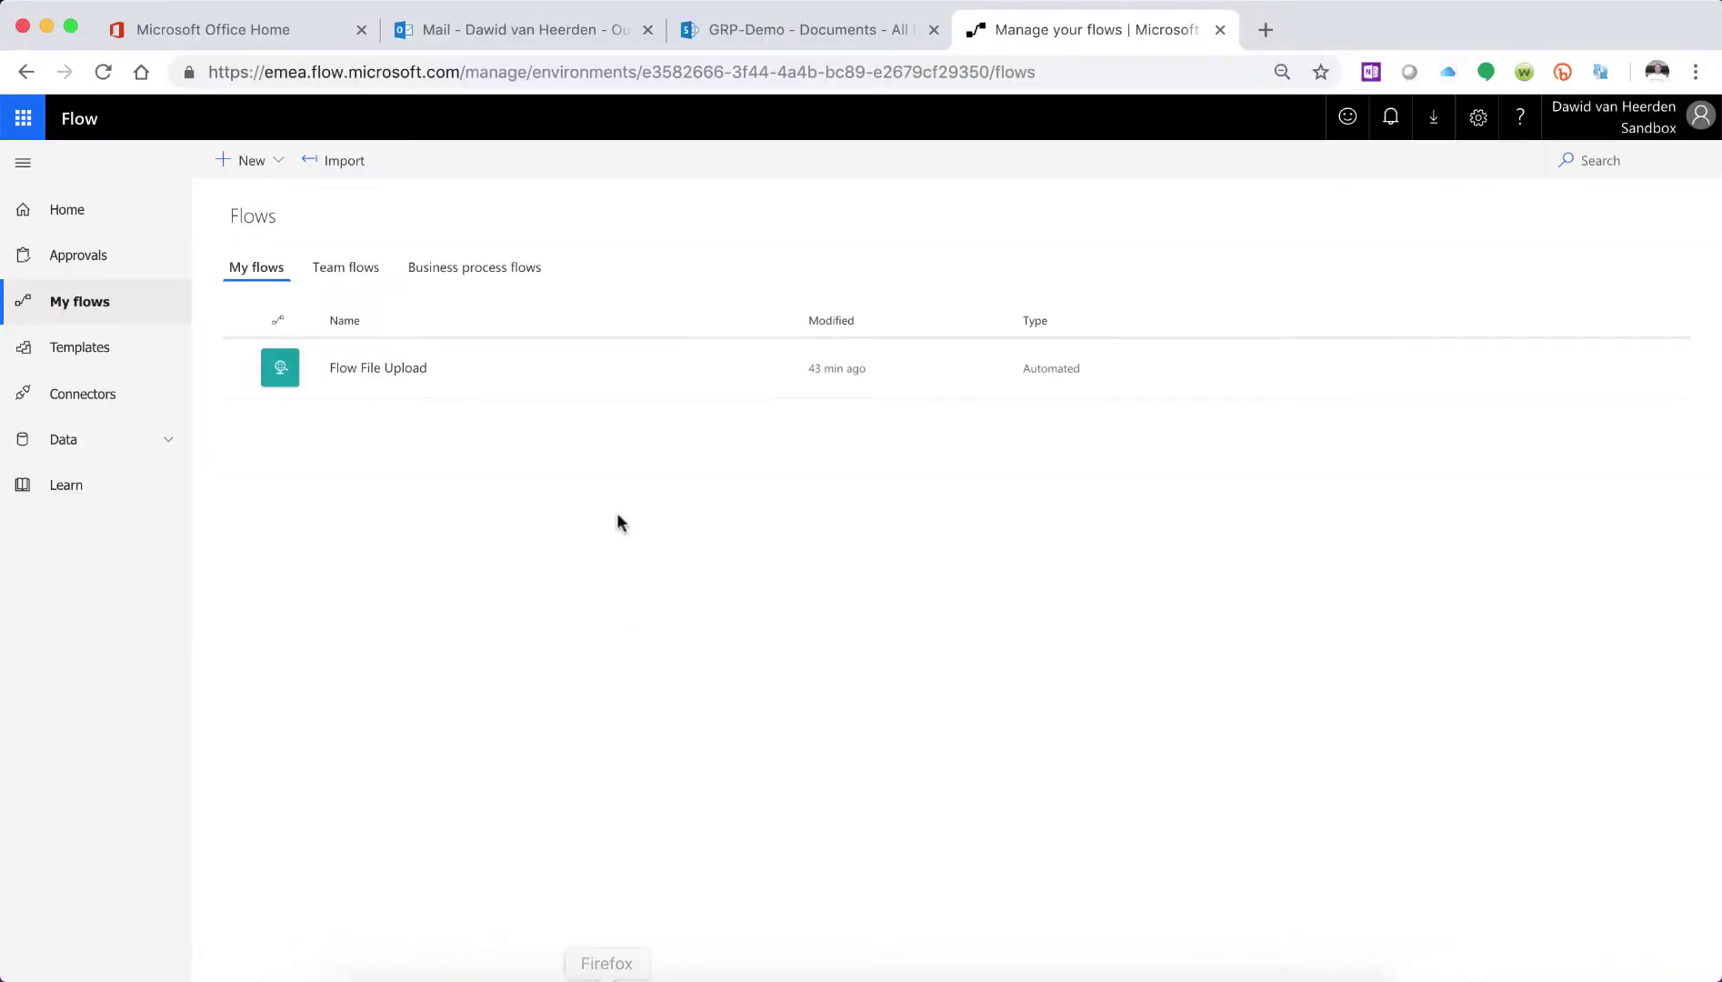
mouse_move(508, 373)
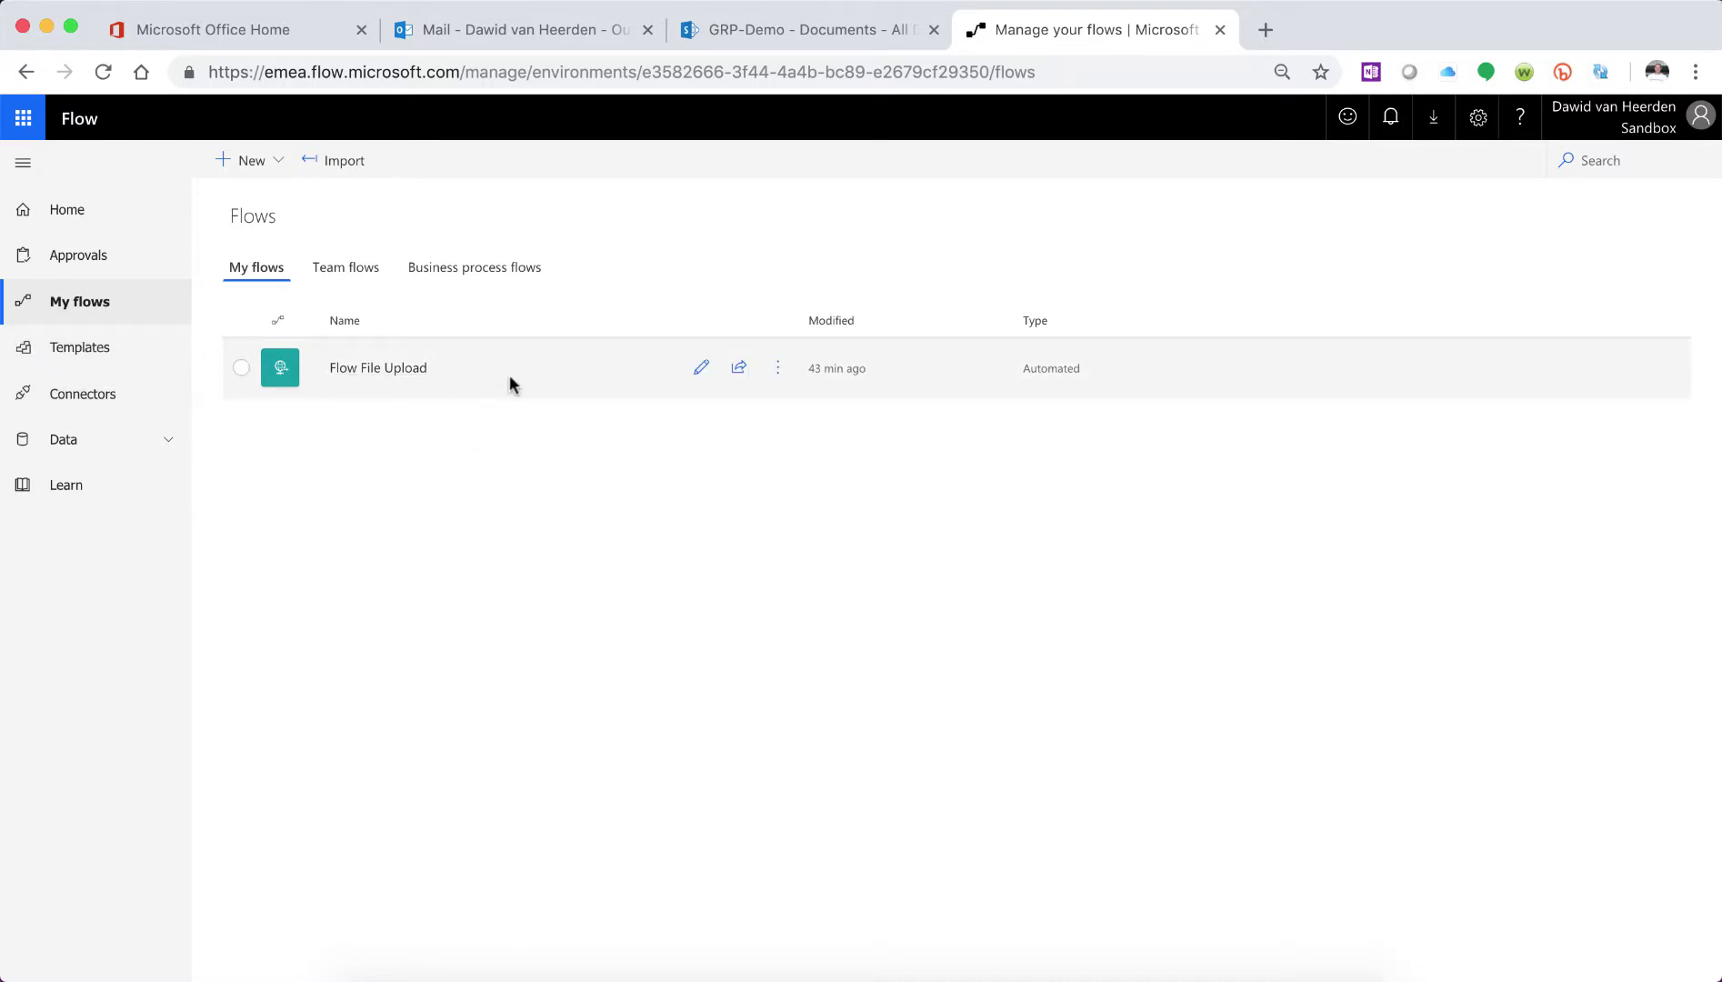
left_click(778, 373)
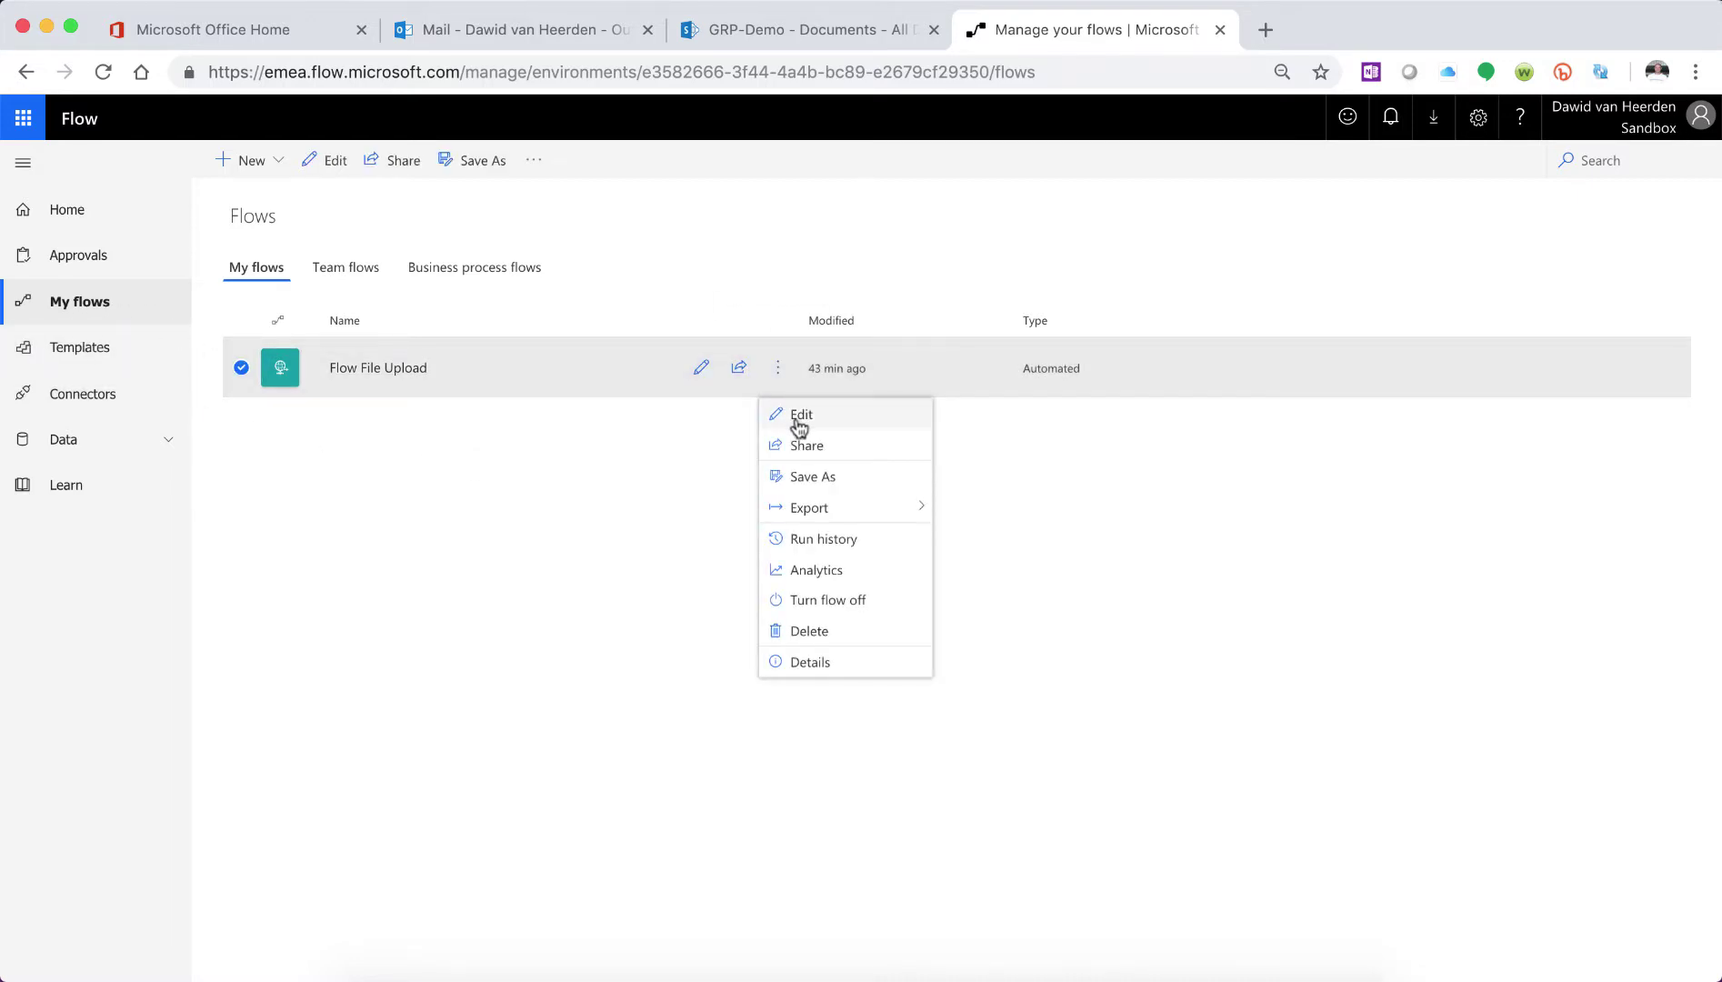
left_click(787, 411)
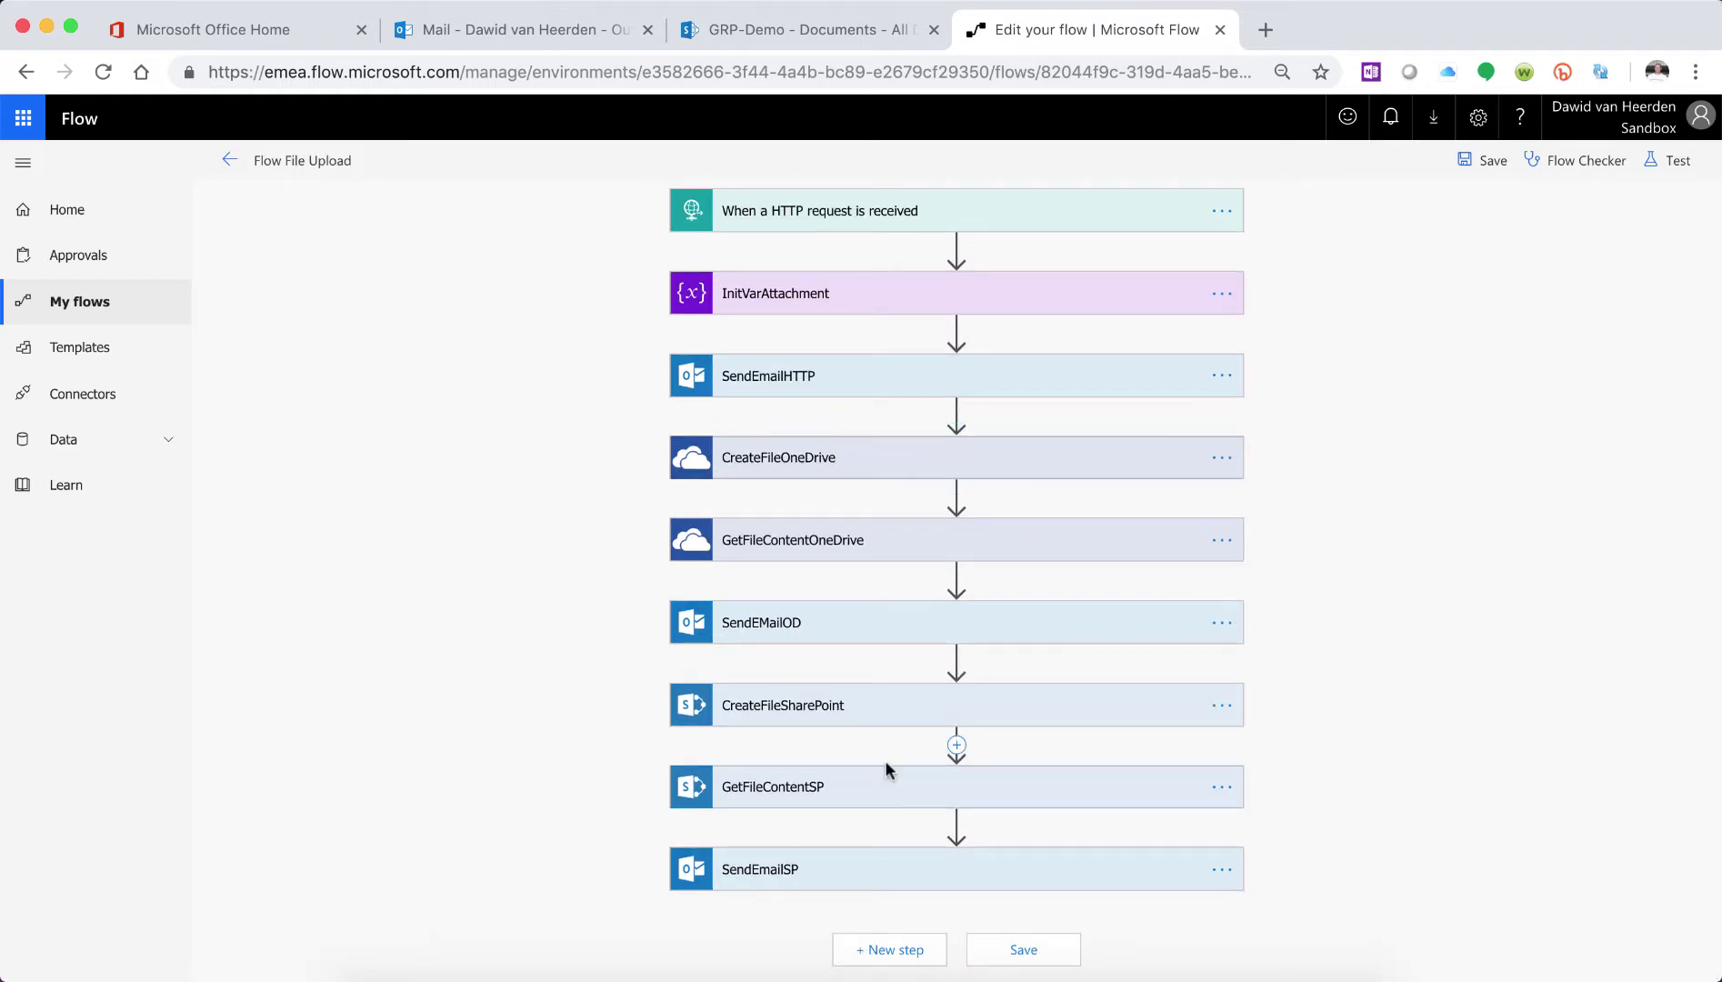
- Add a SQL Server Insert row action as a new step after SendEmailSP
left_click(911, 947)
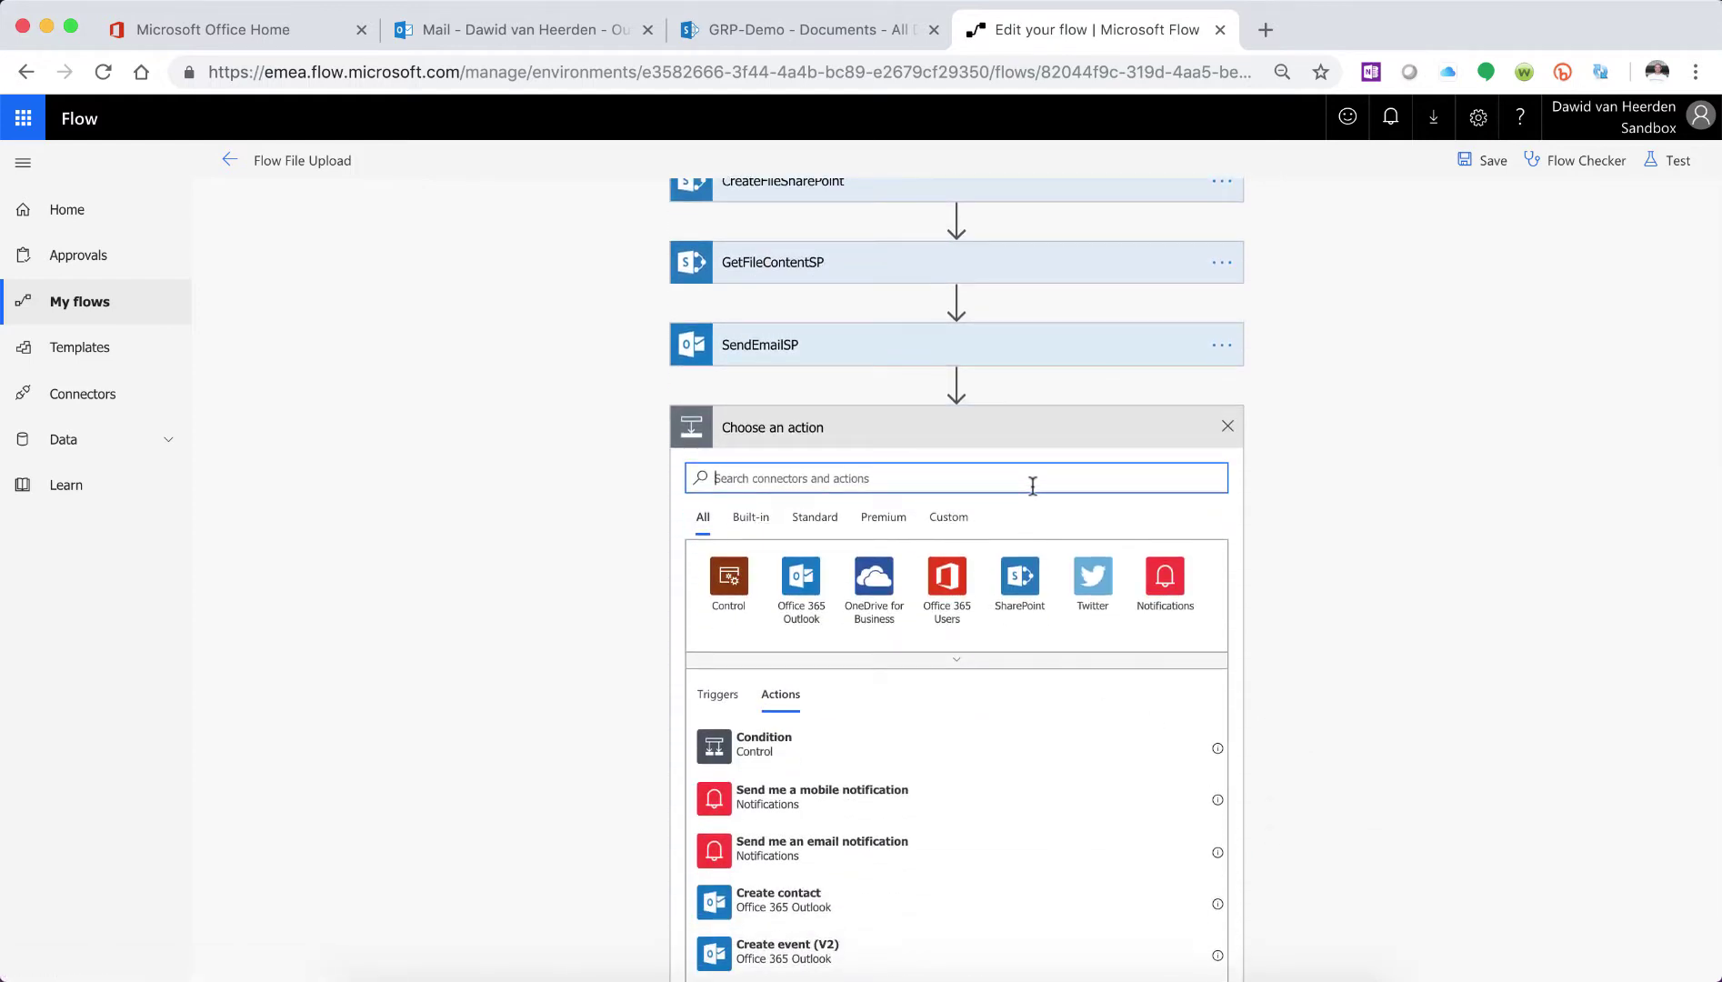
type("sql")
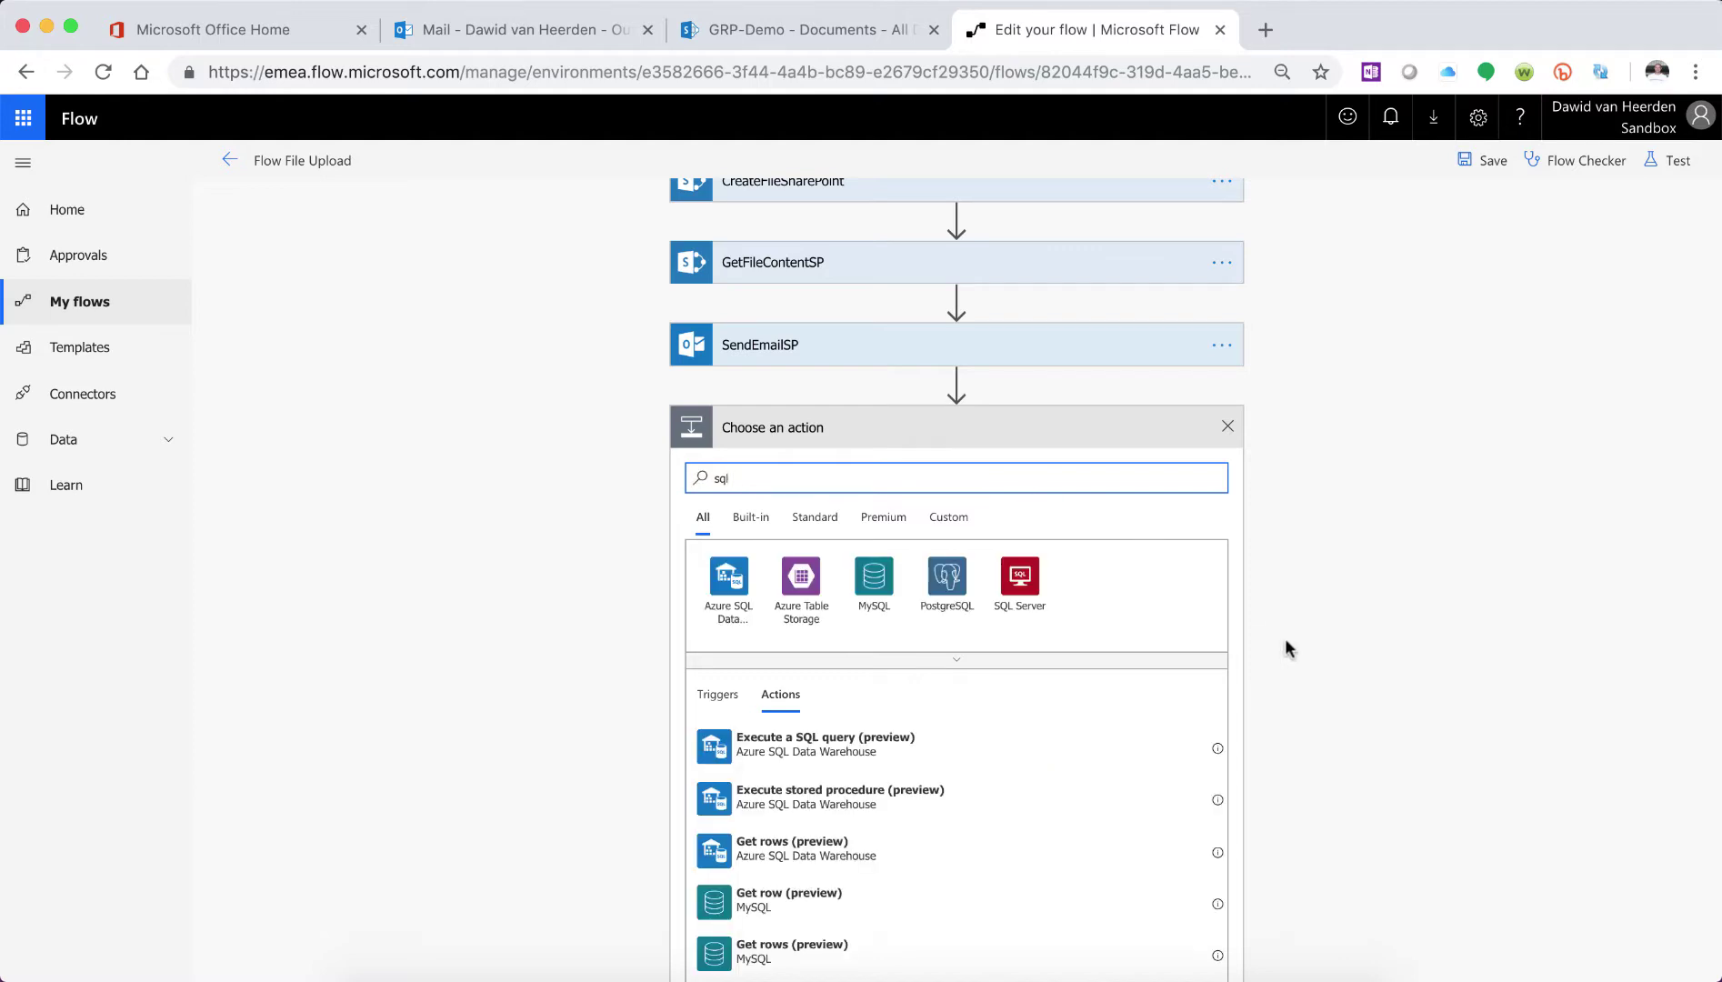
left_click(1017, 582)
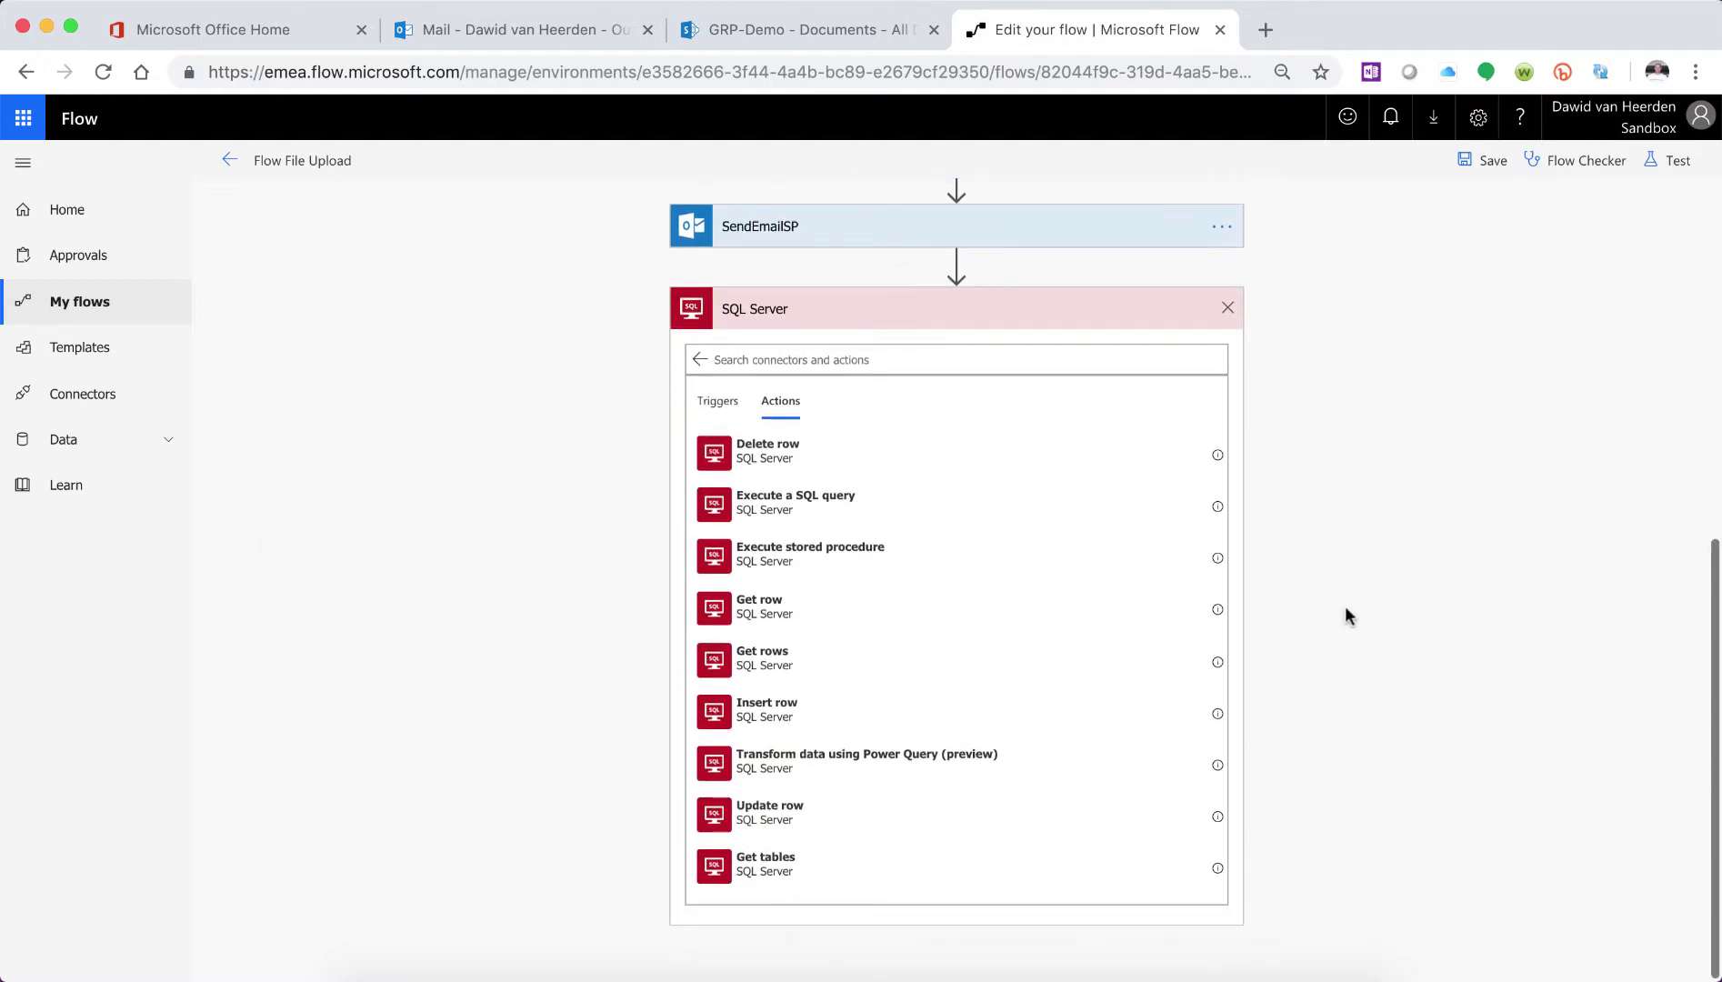
left_click(793, 716)
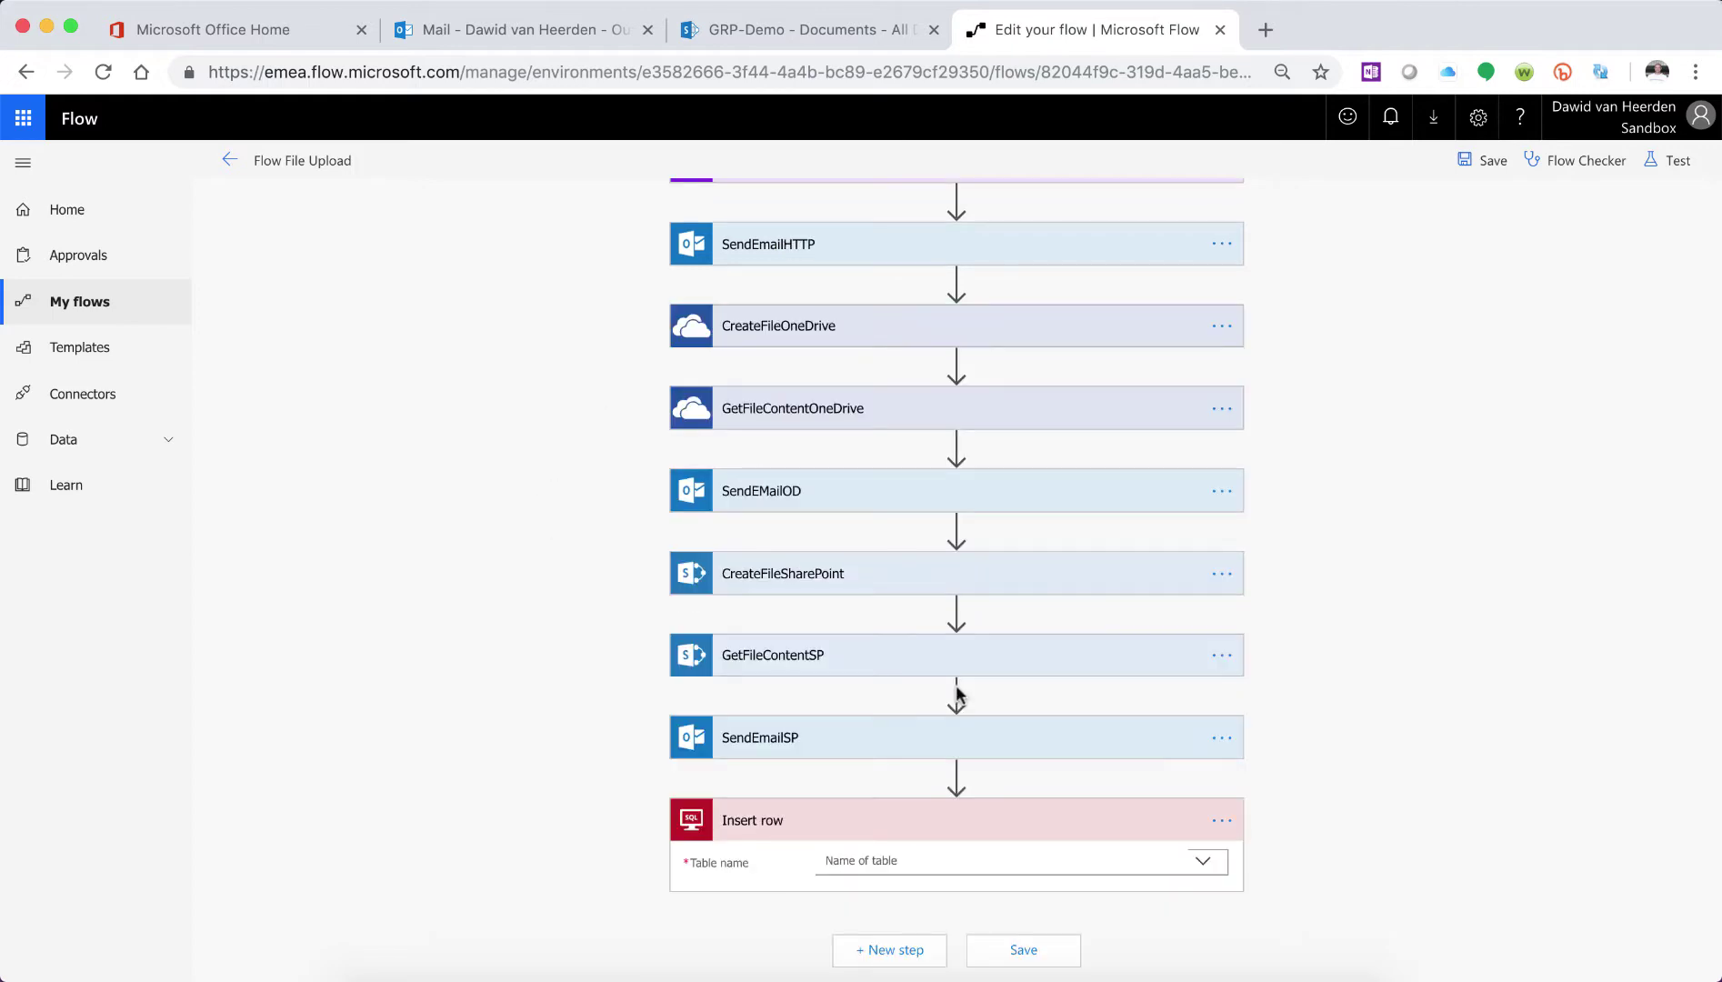
- Point Insert row at the BinaryTest table and set its Title to test.png
left_click(1036, 860)
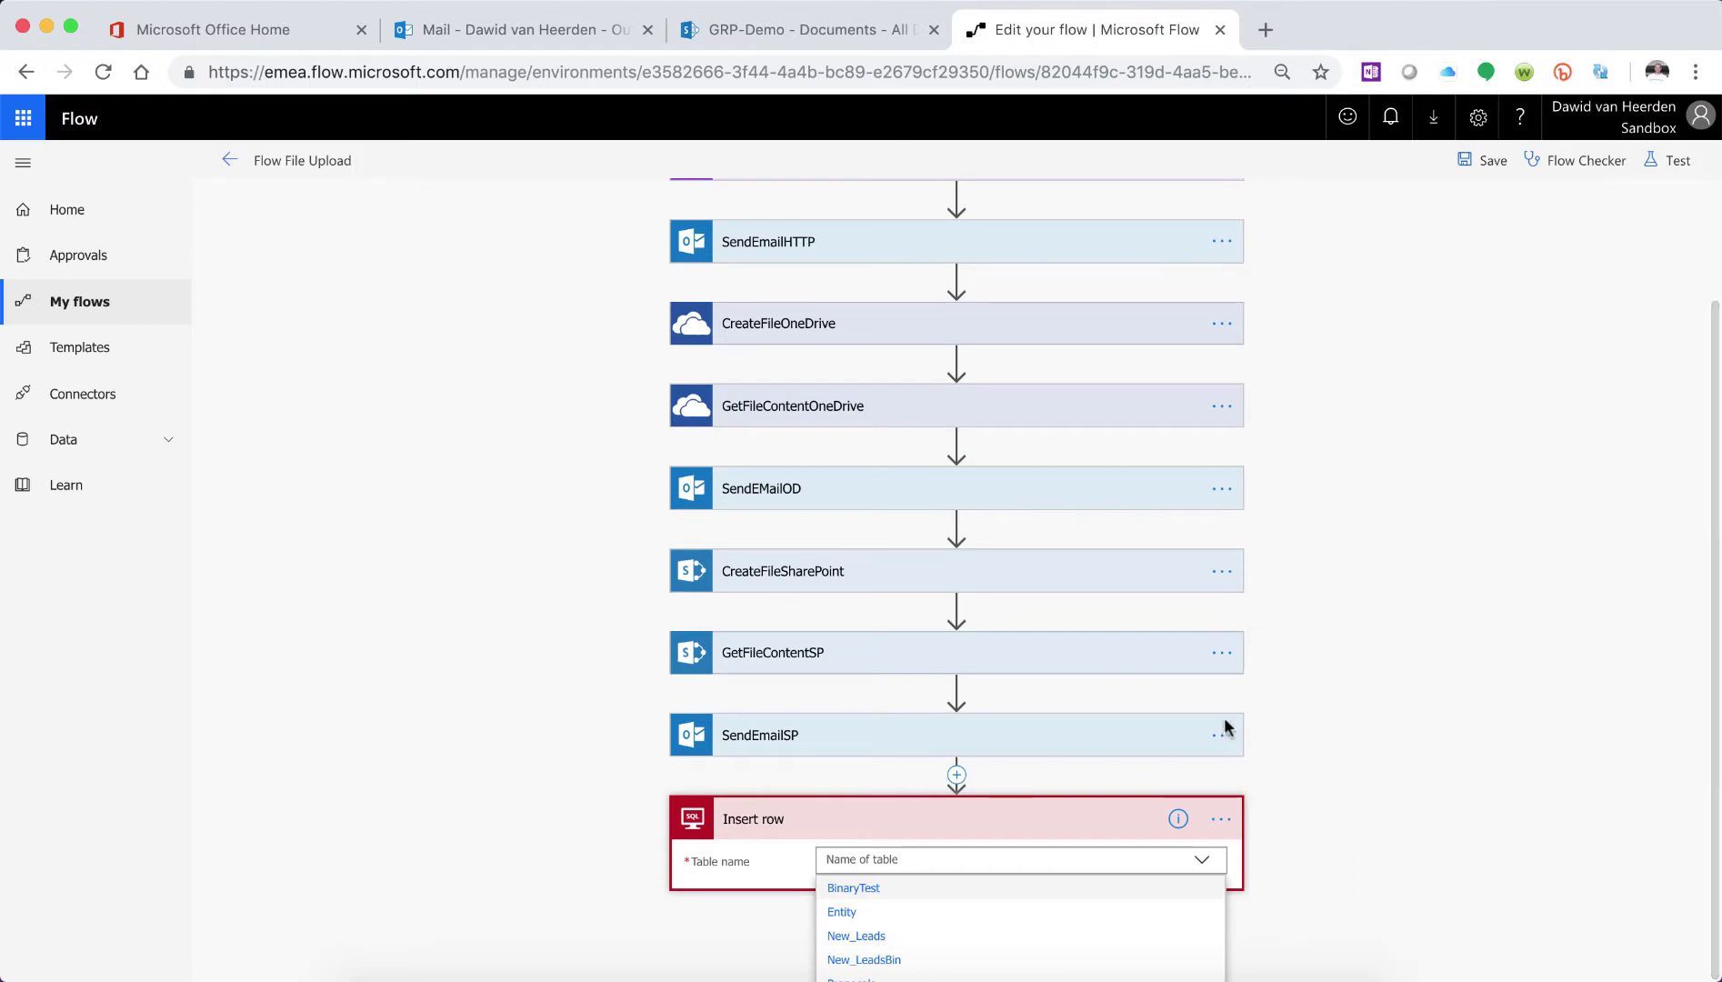
left_click(855, 888)
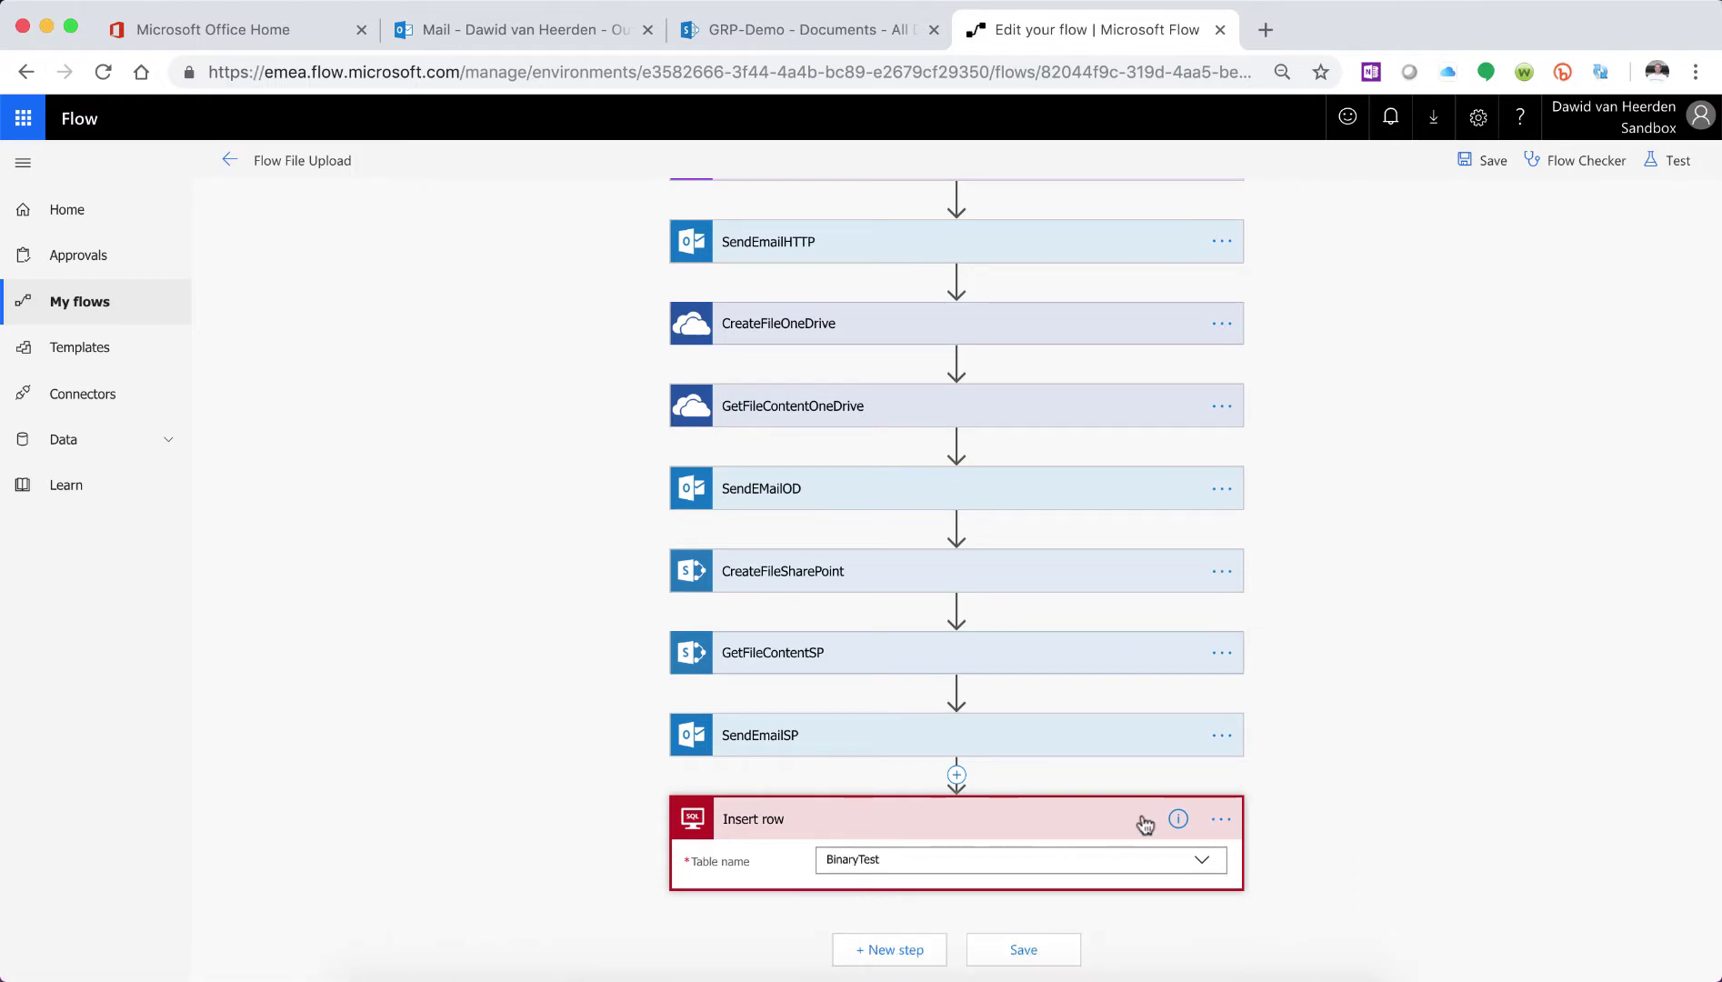
scroll(1345, 768, "down", 2)
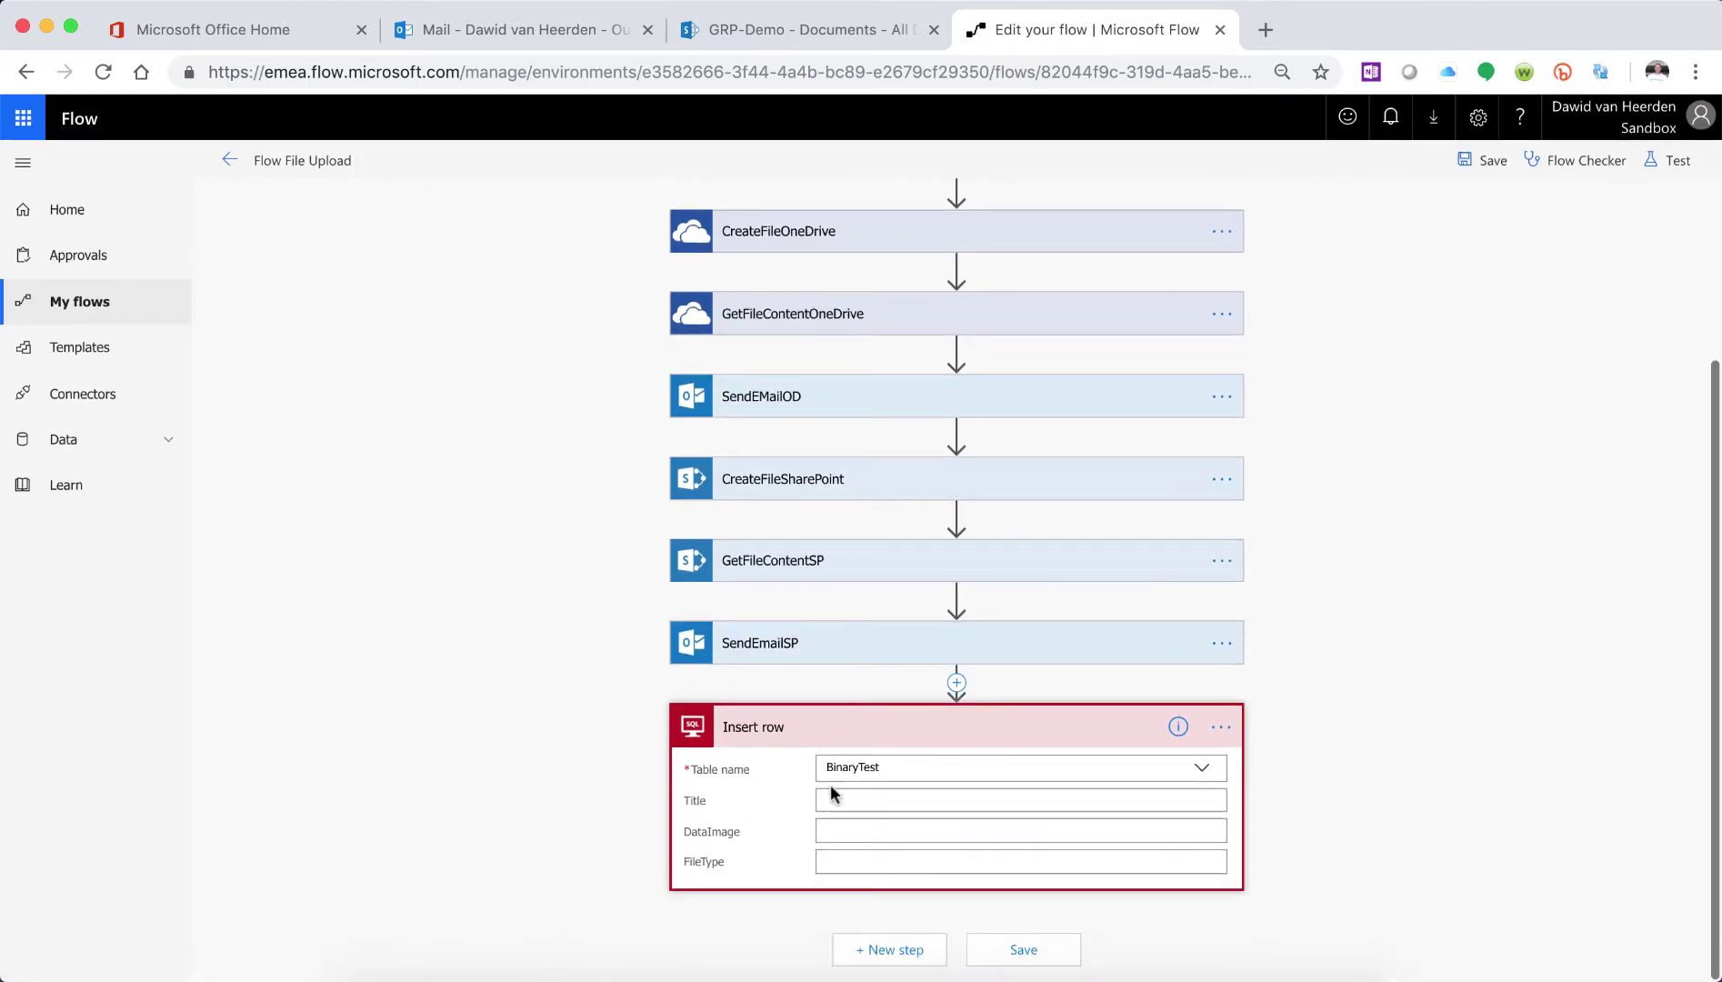
left_click(916, 800)
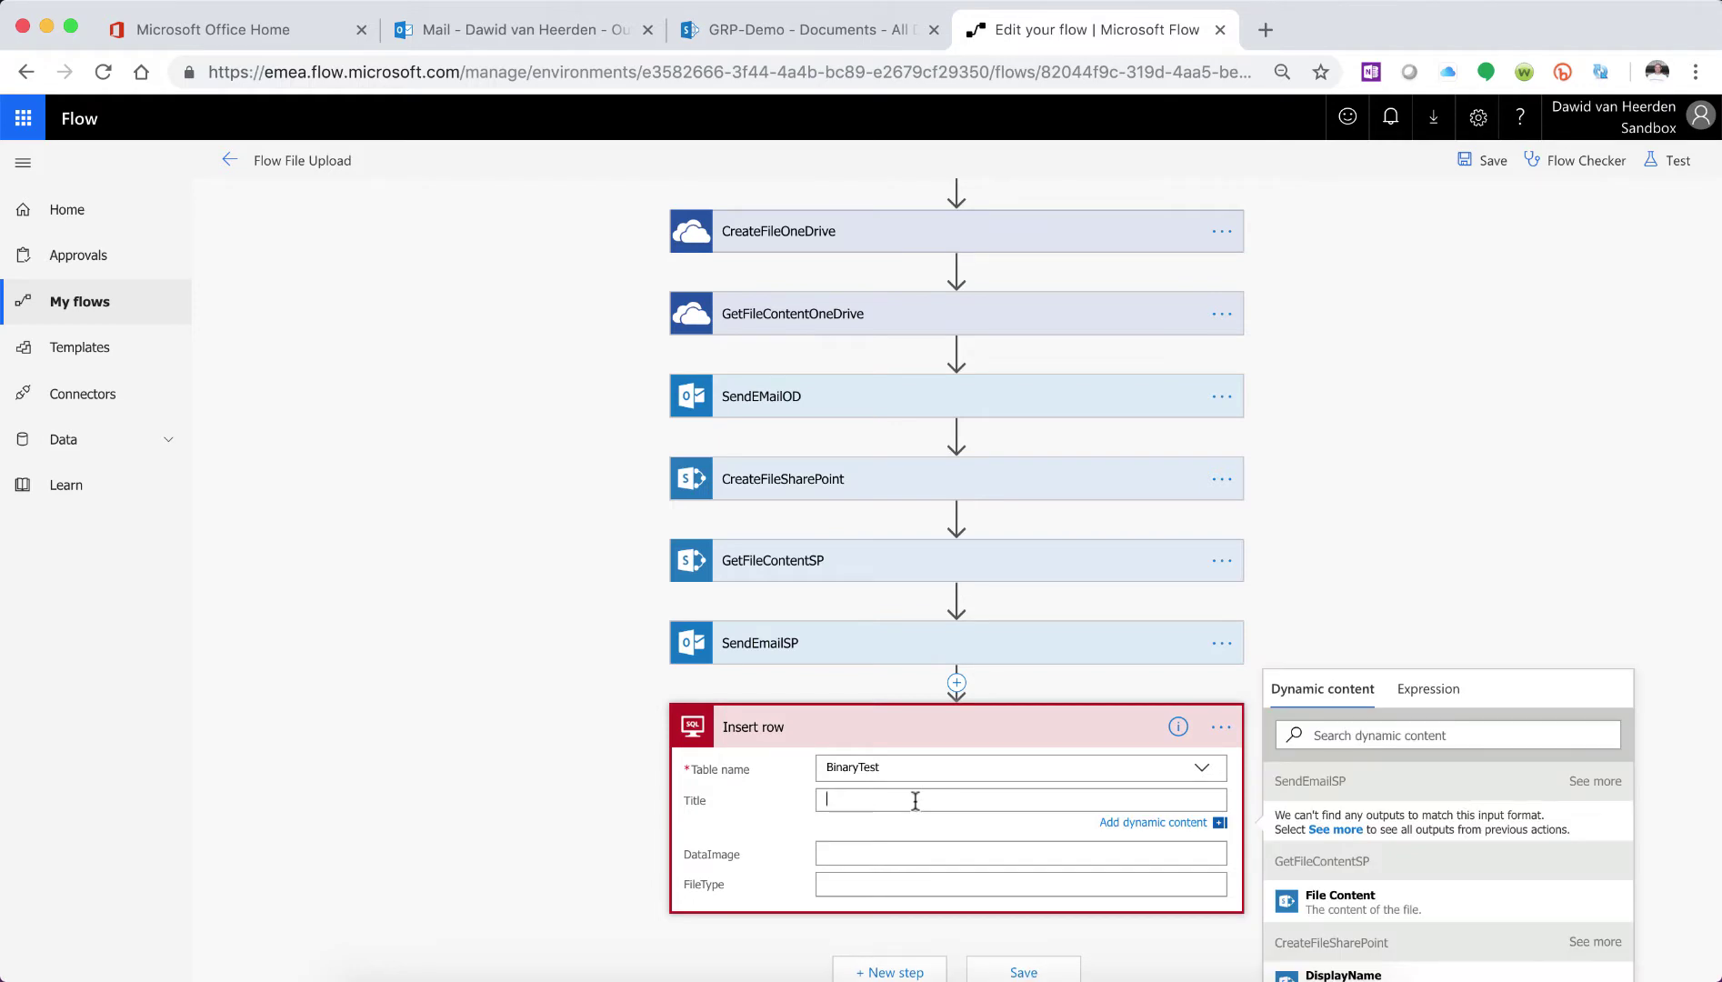
type("test.png")
- Start a DataImage expression reading variables('varAttachment')
left_click(877, 853)
scroll(1326, 689, "down", 3)
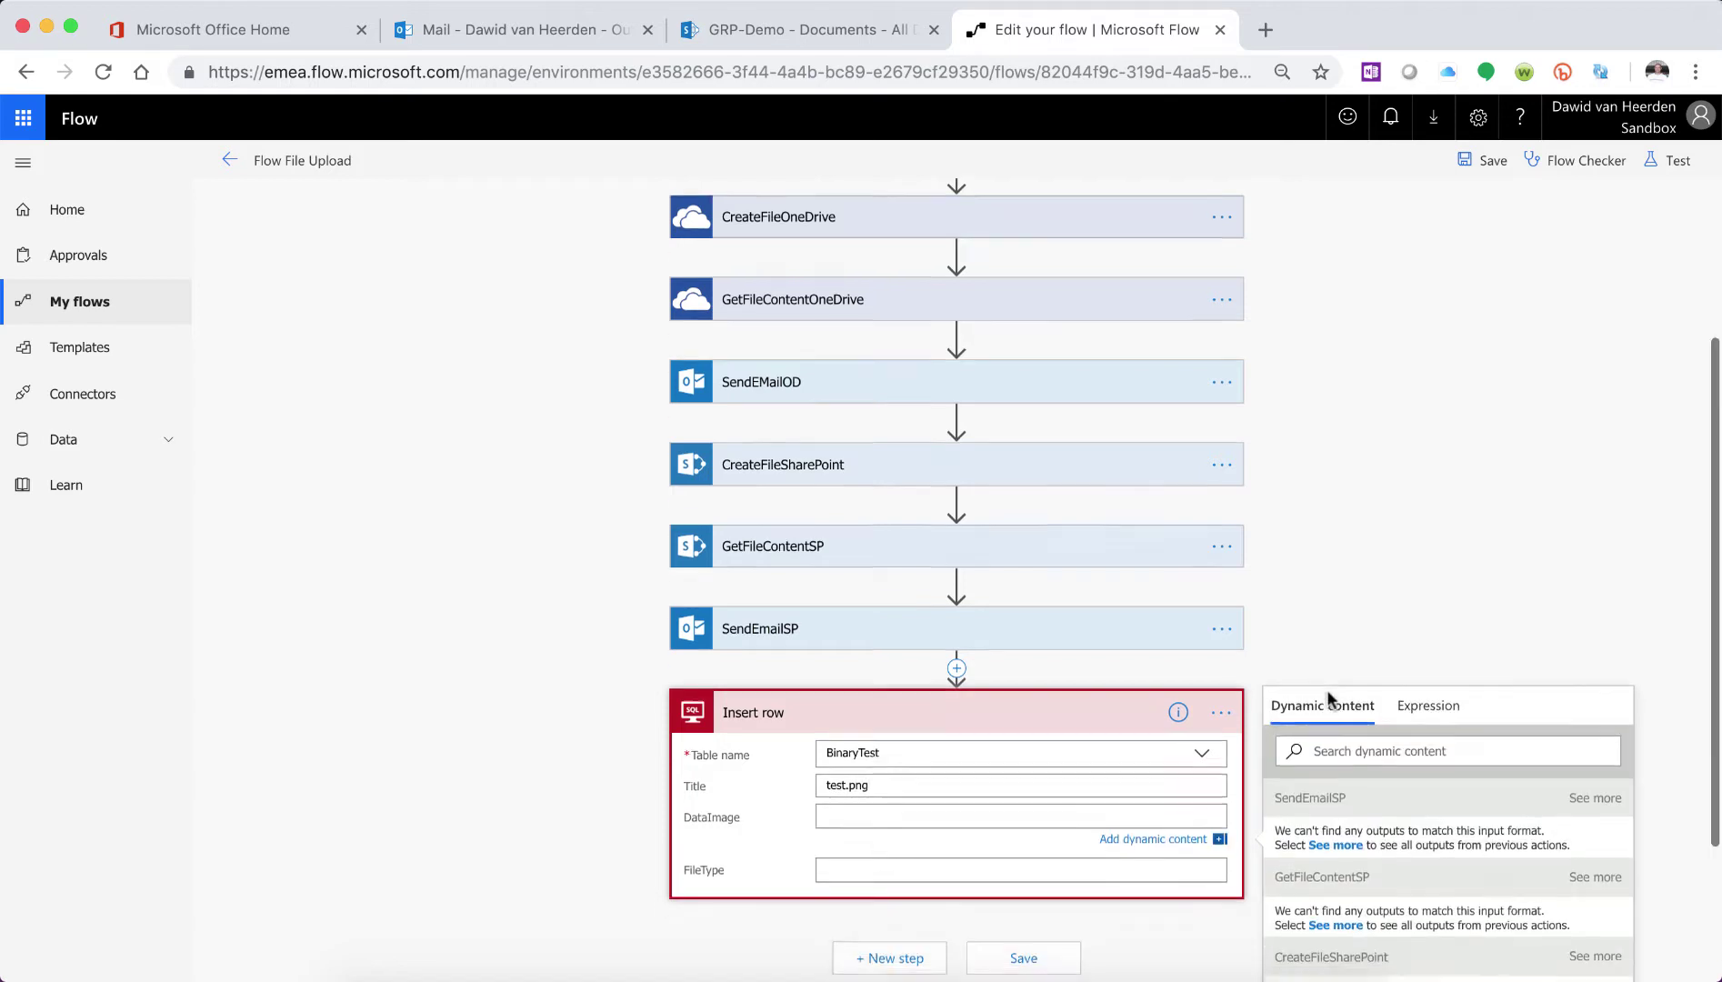
left_click(1427, 501)
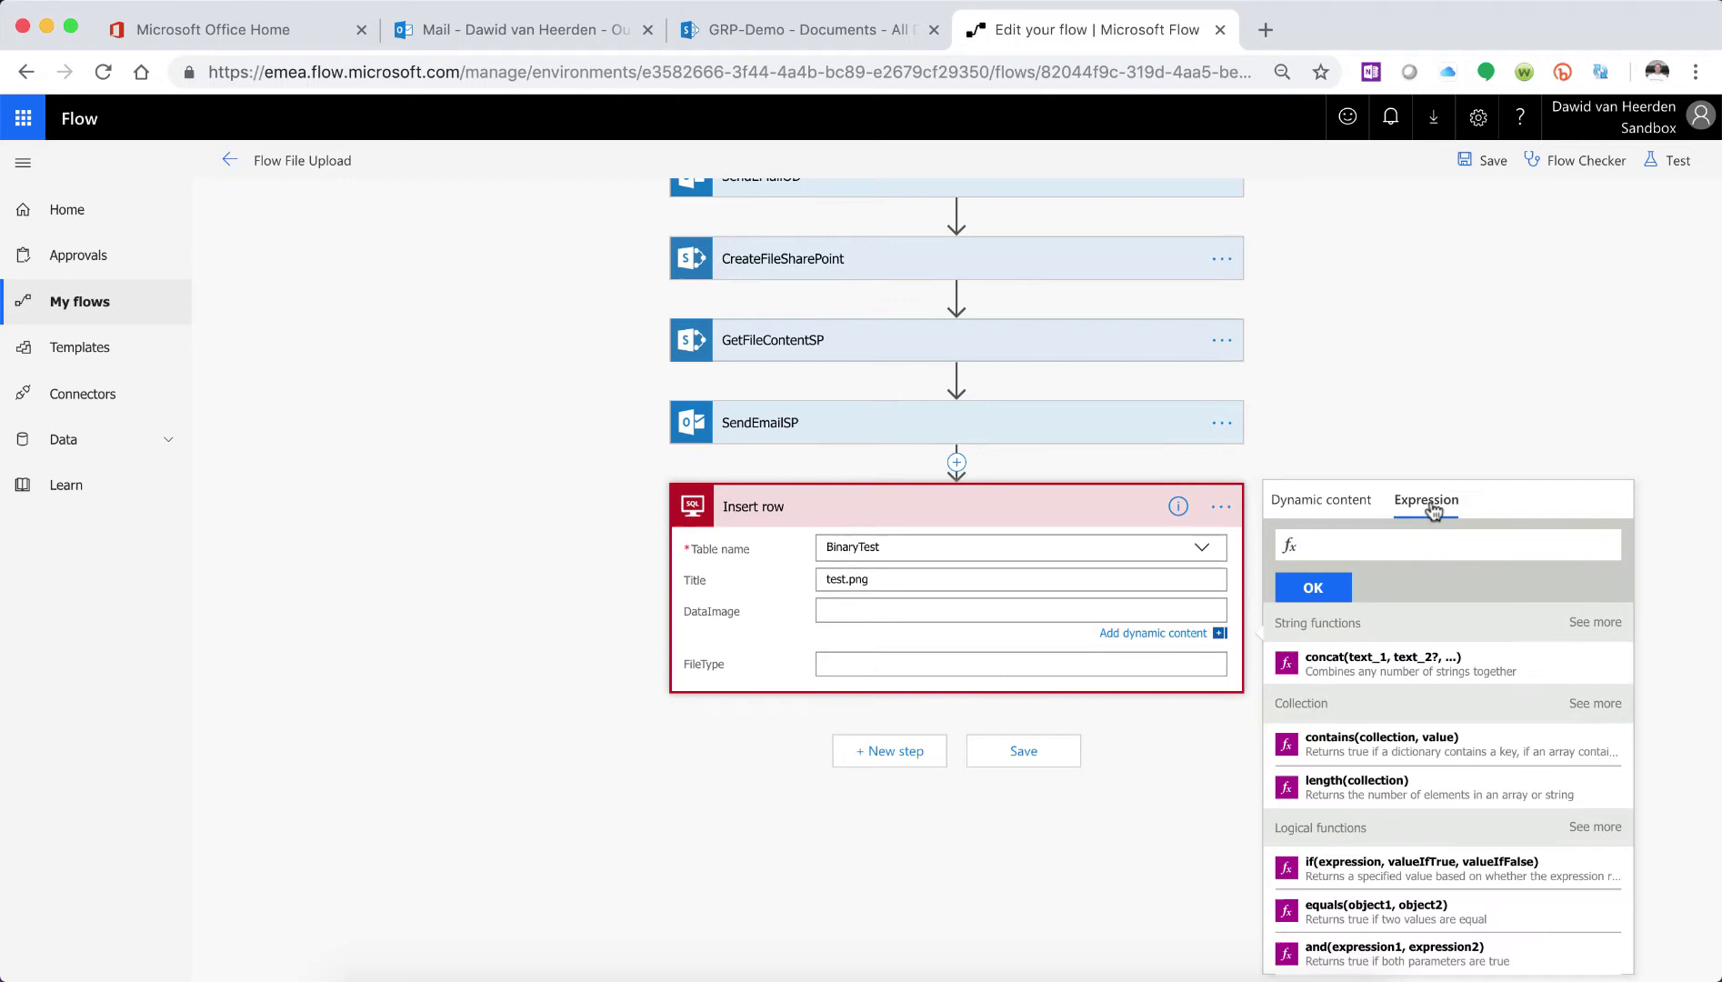
left_click(1388, 544)
type("variable")
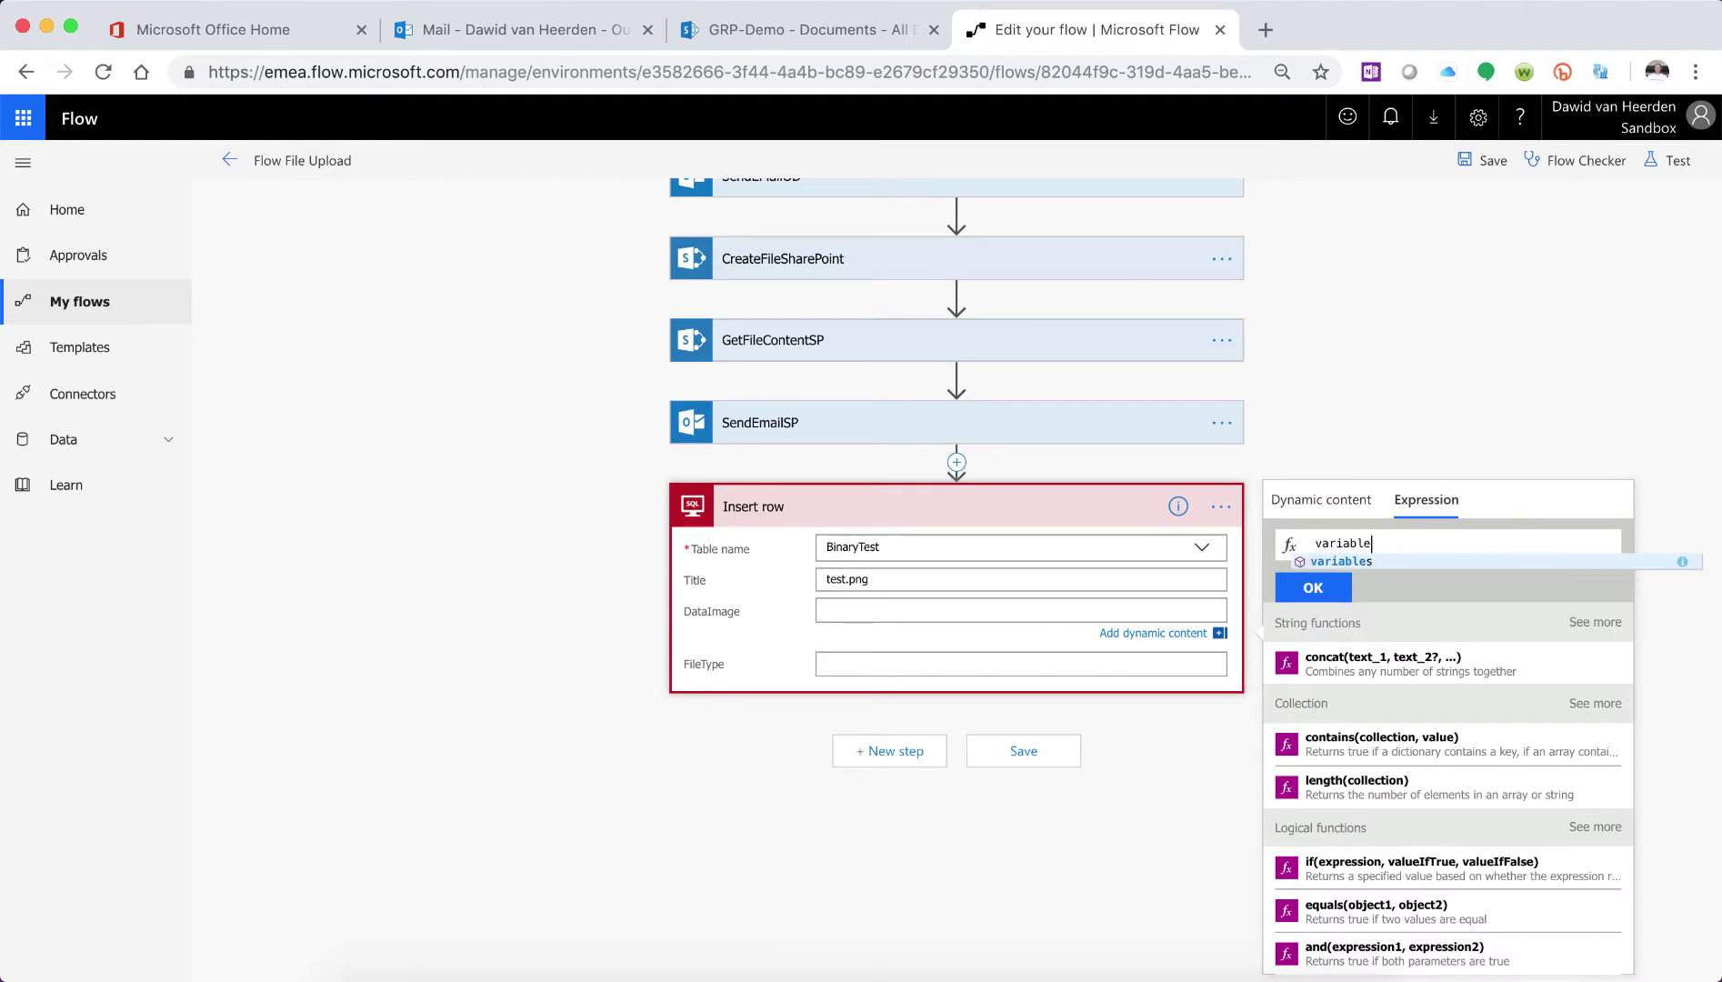
left_click(1364, 564)
type("('")
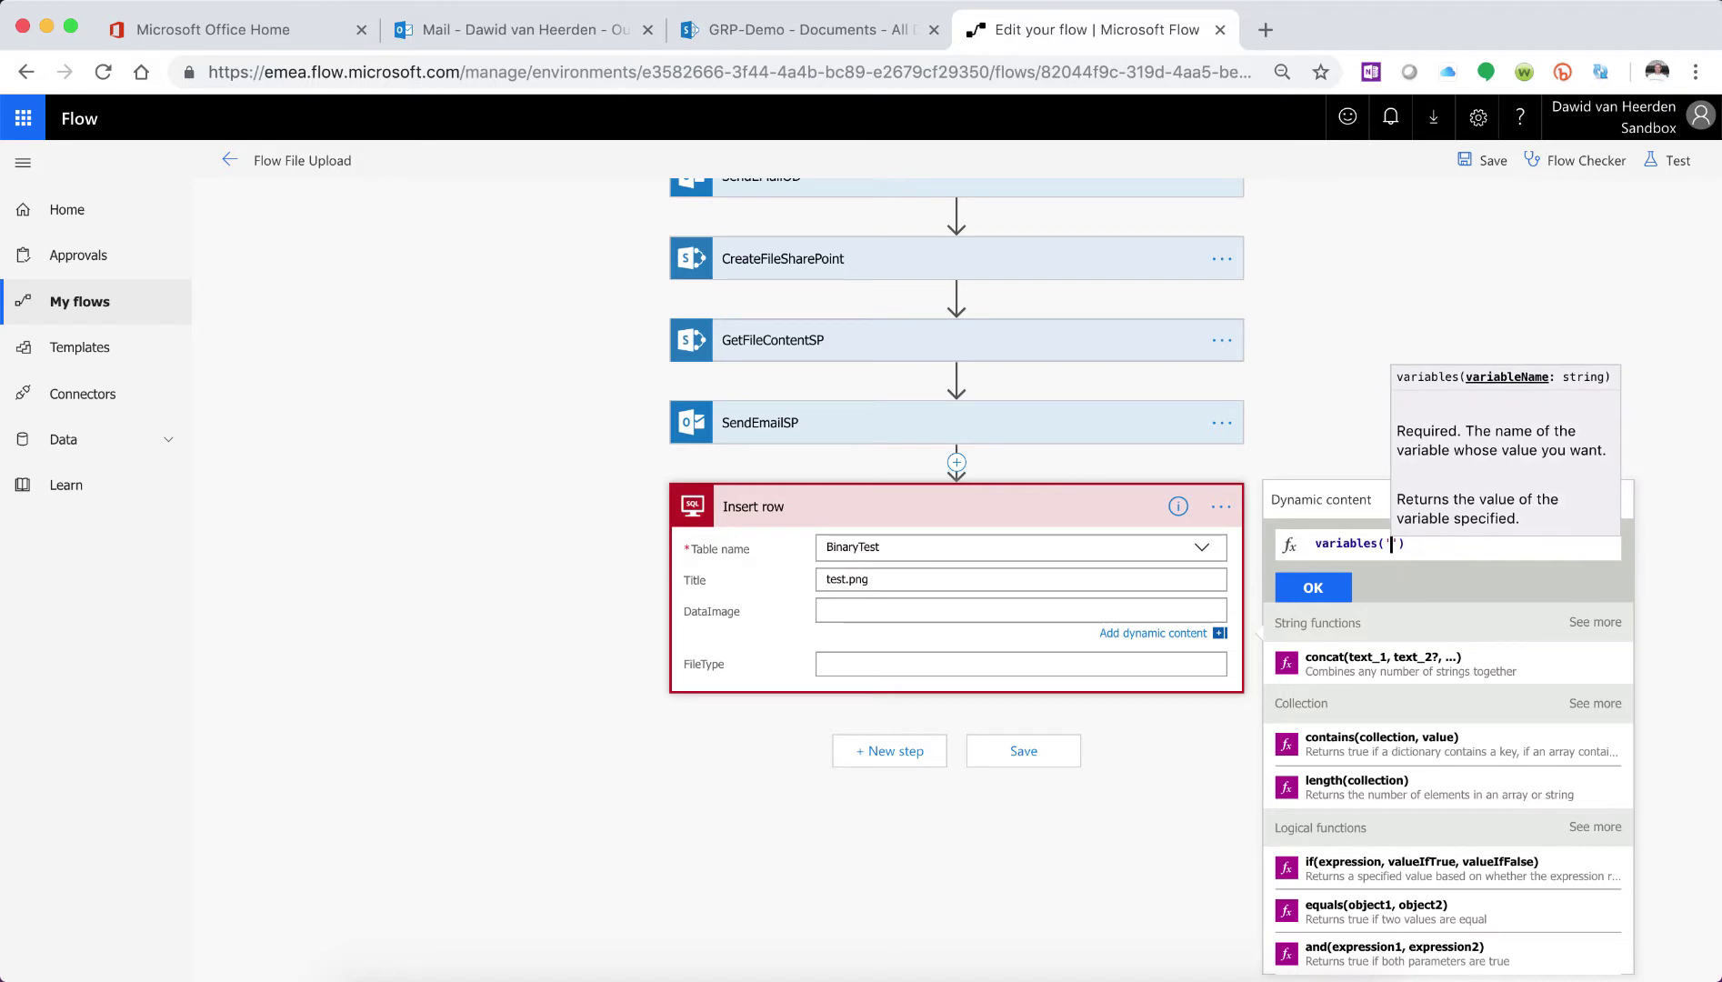
type("varAttachment")
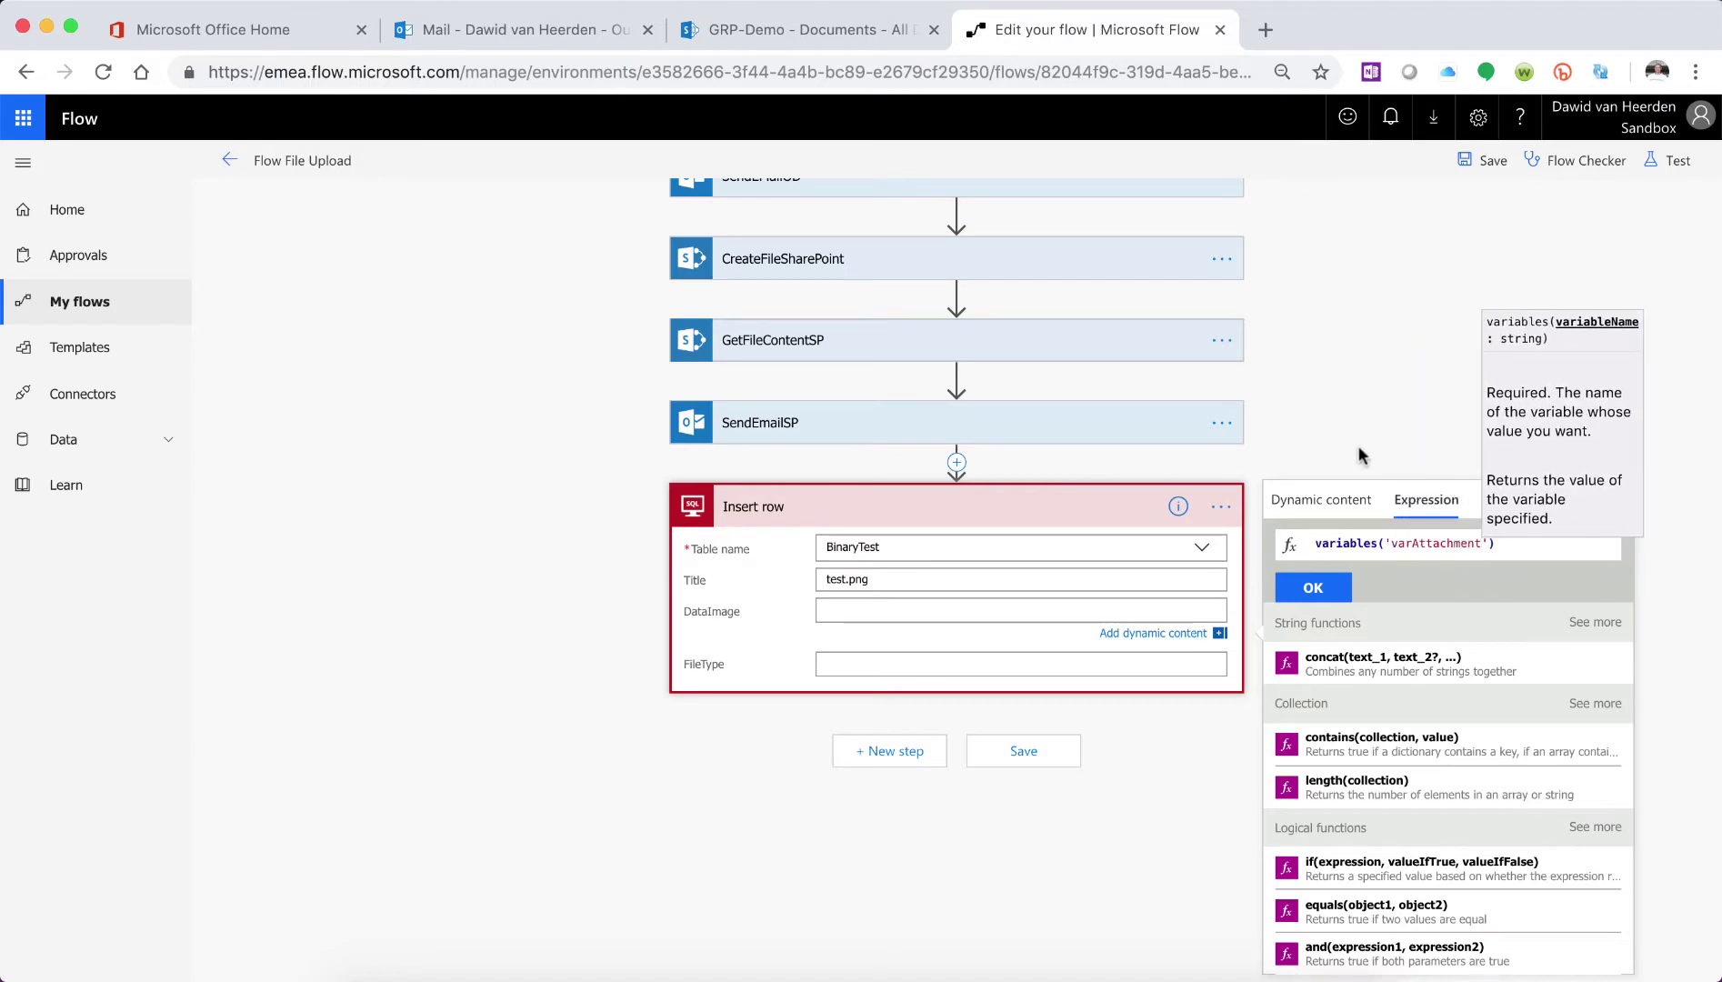
scroll(1353, 438, "up", 5)
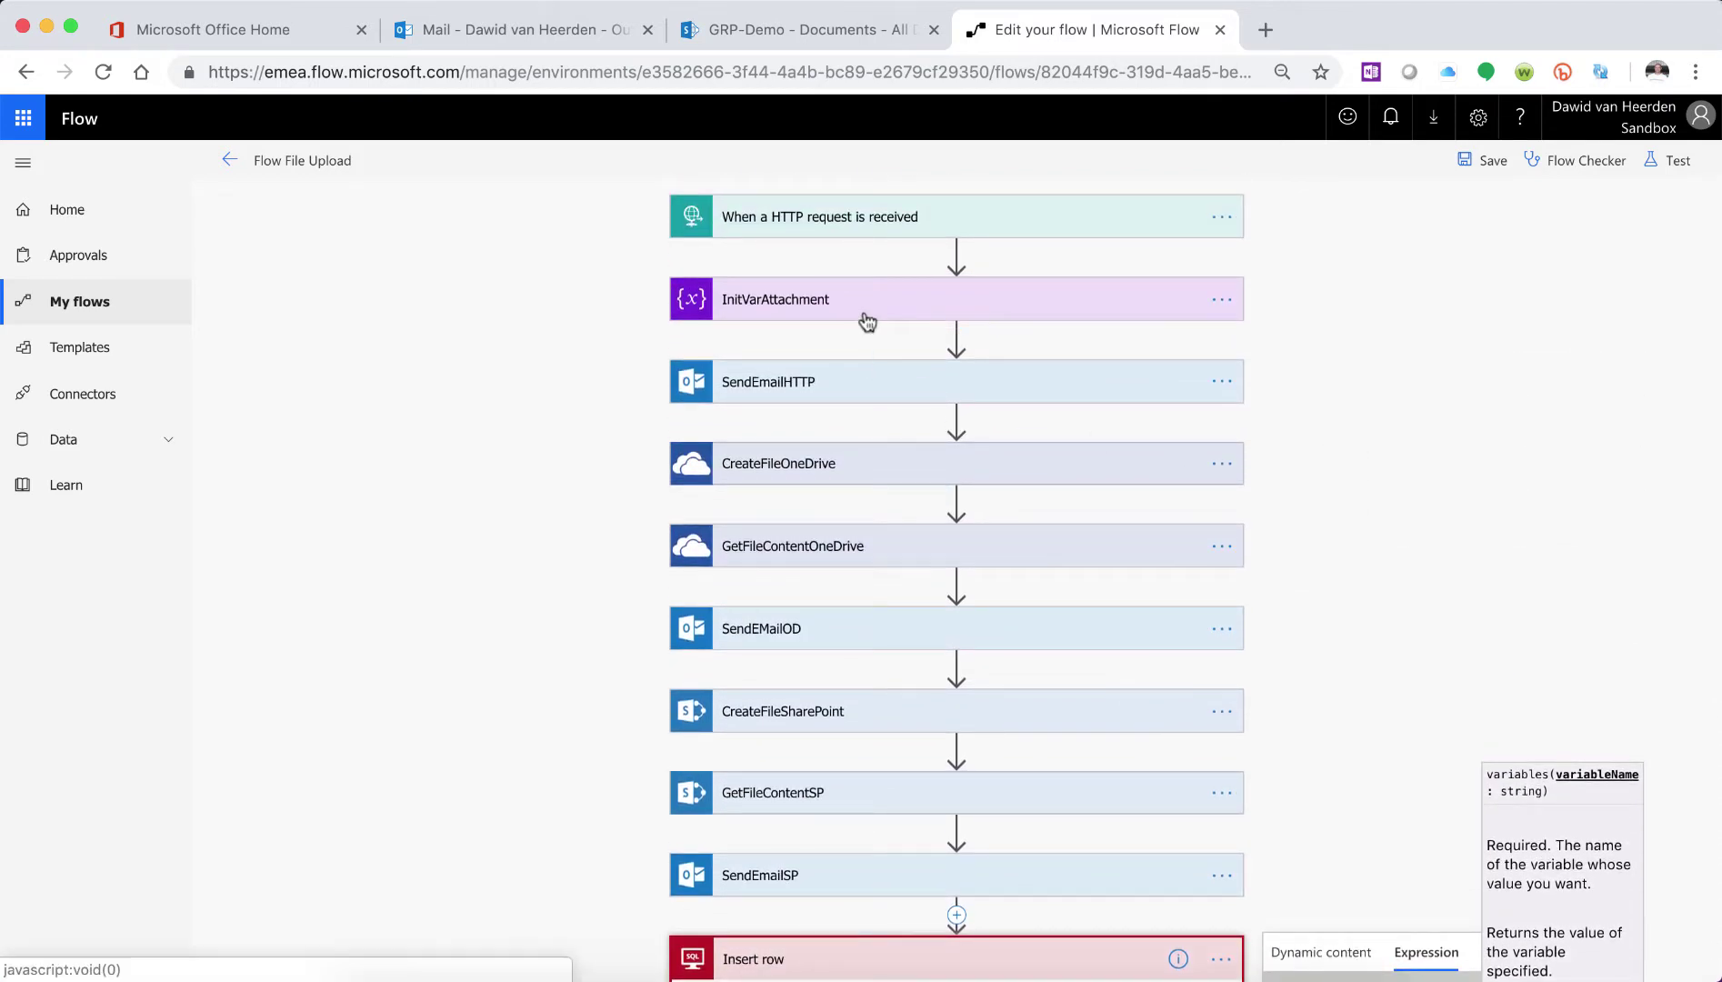
- Check InitVarAttachment's value triggerMultipartBody(0)['$content'], reapply it, and return to Insert row
left_click(864, 311)
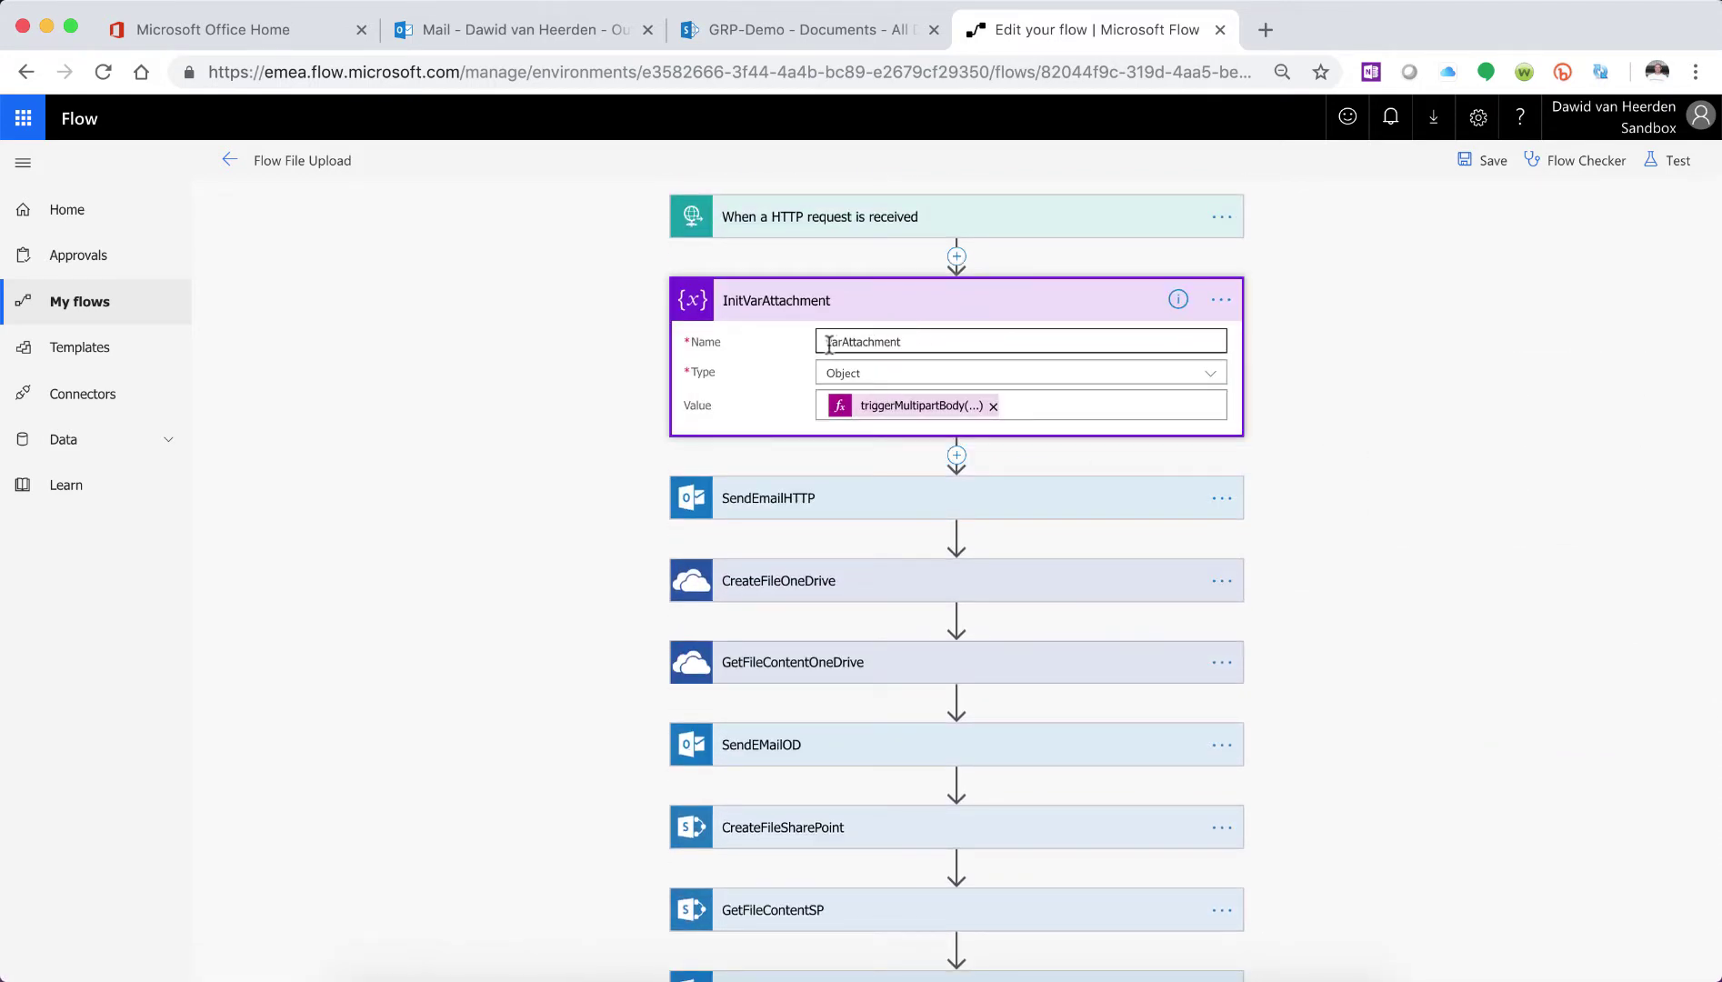
left_click(938, 409)
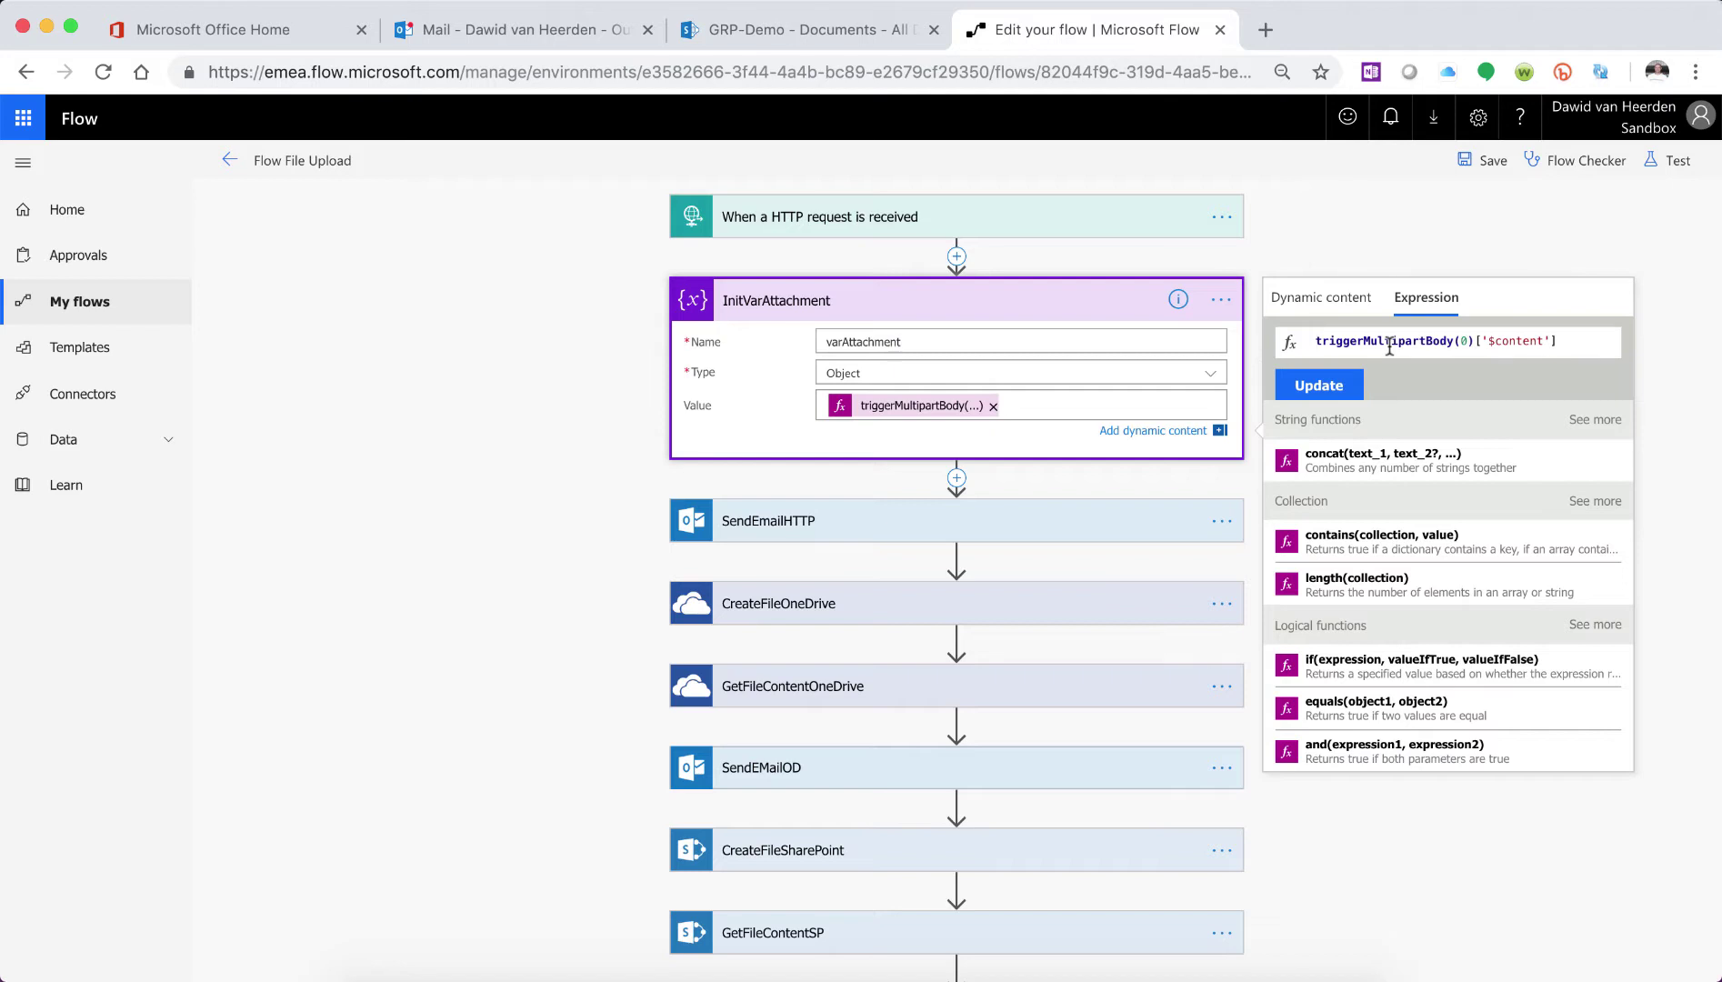
scroll(1390, 349, "down", 1)
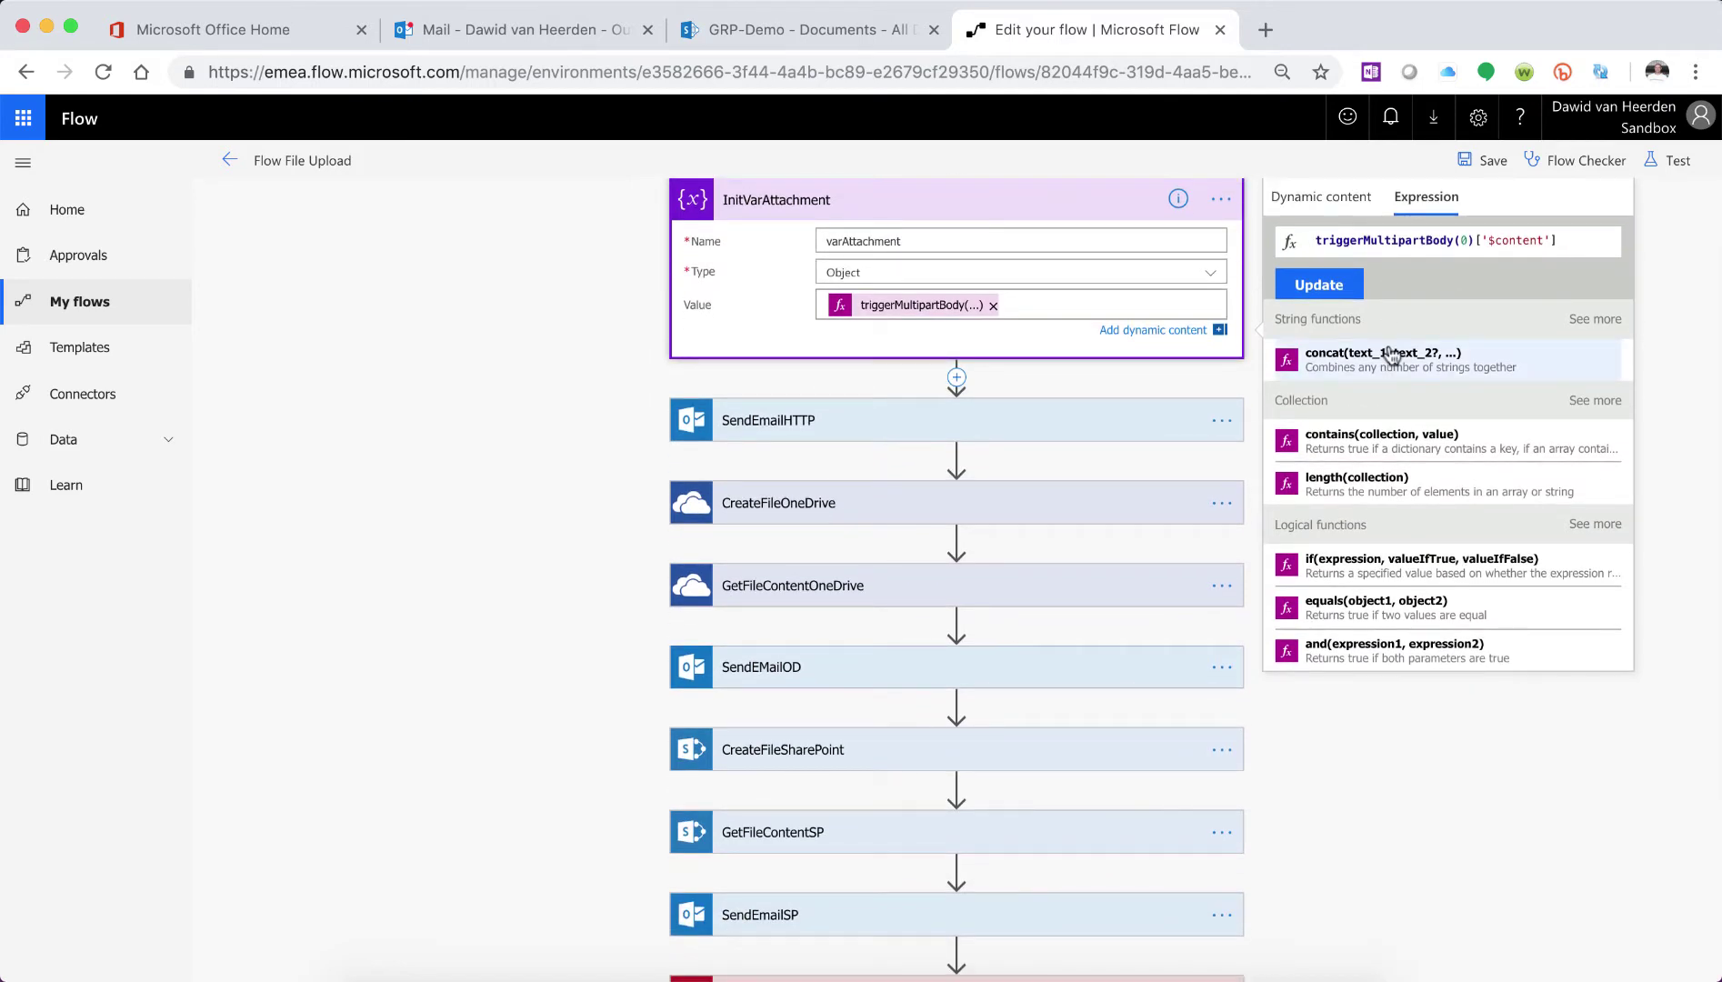
left_click(1329, 283)
scroll(1329, 283, "down", 3)
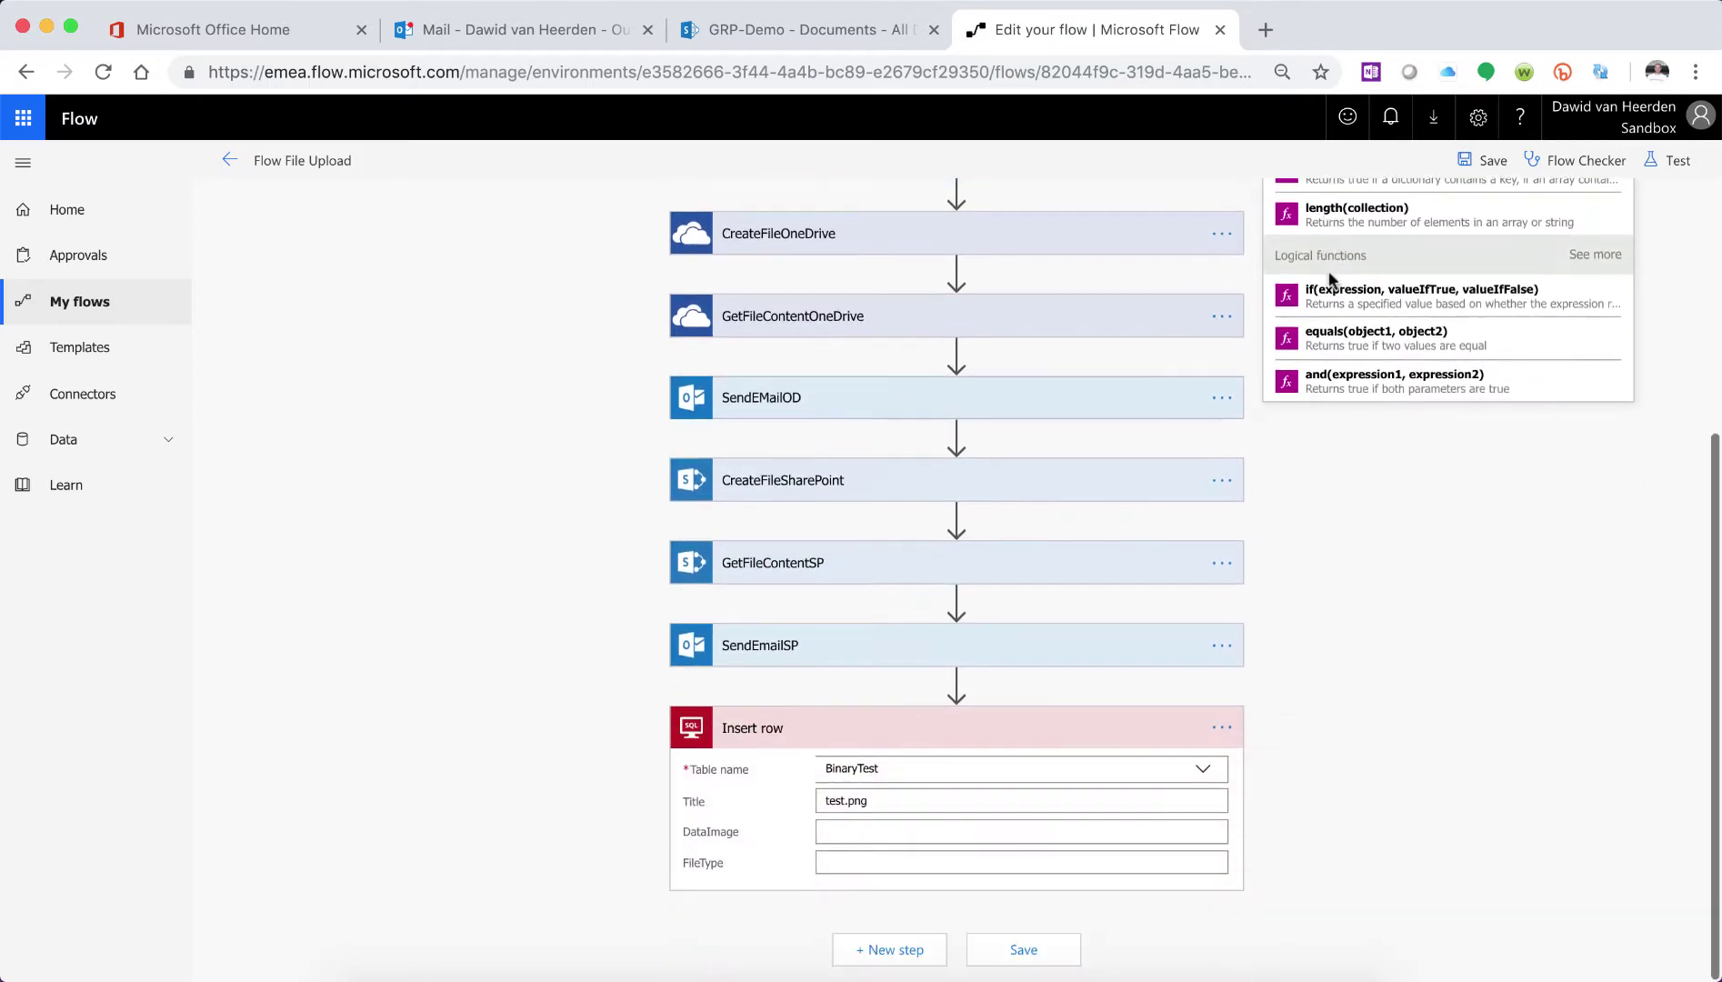
- Fill DataImage with the variables('varAttachement') expression, leaving FileType empty
left_click(889, 830)
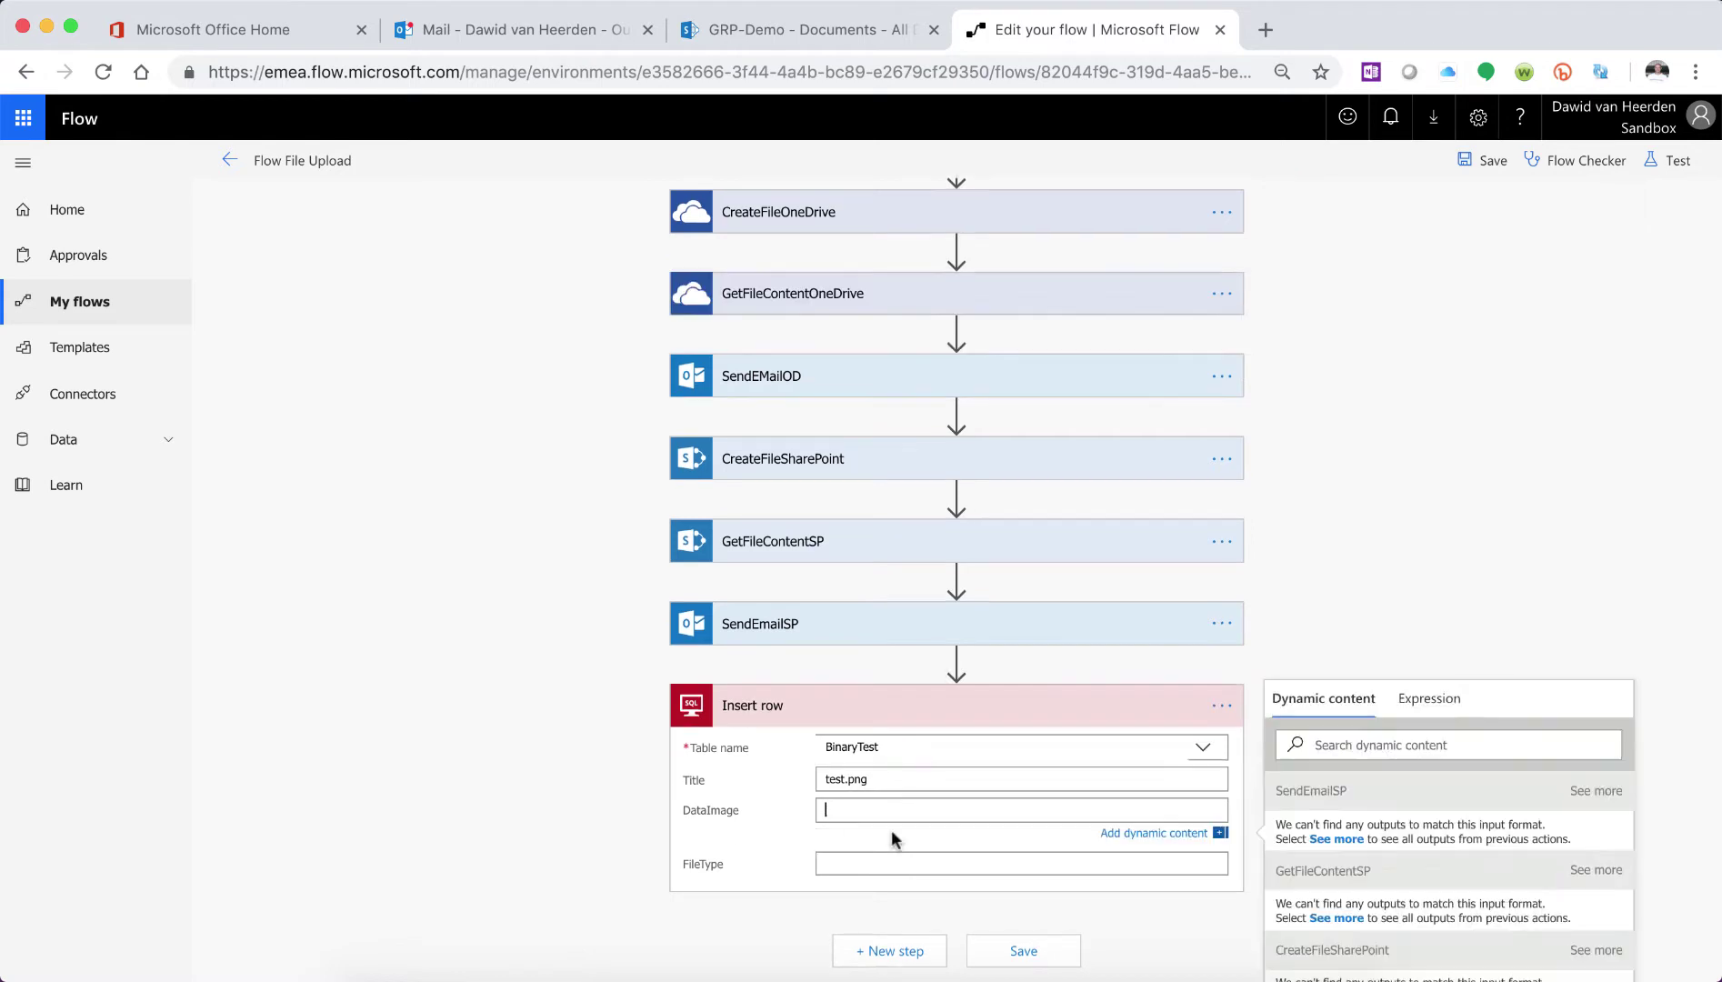
left_click(1436, 702)
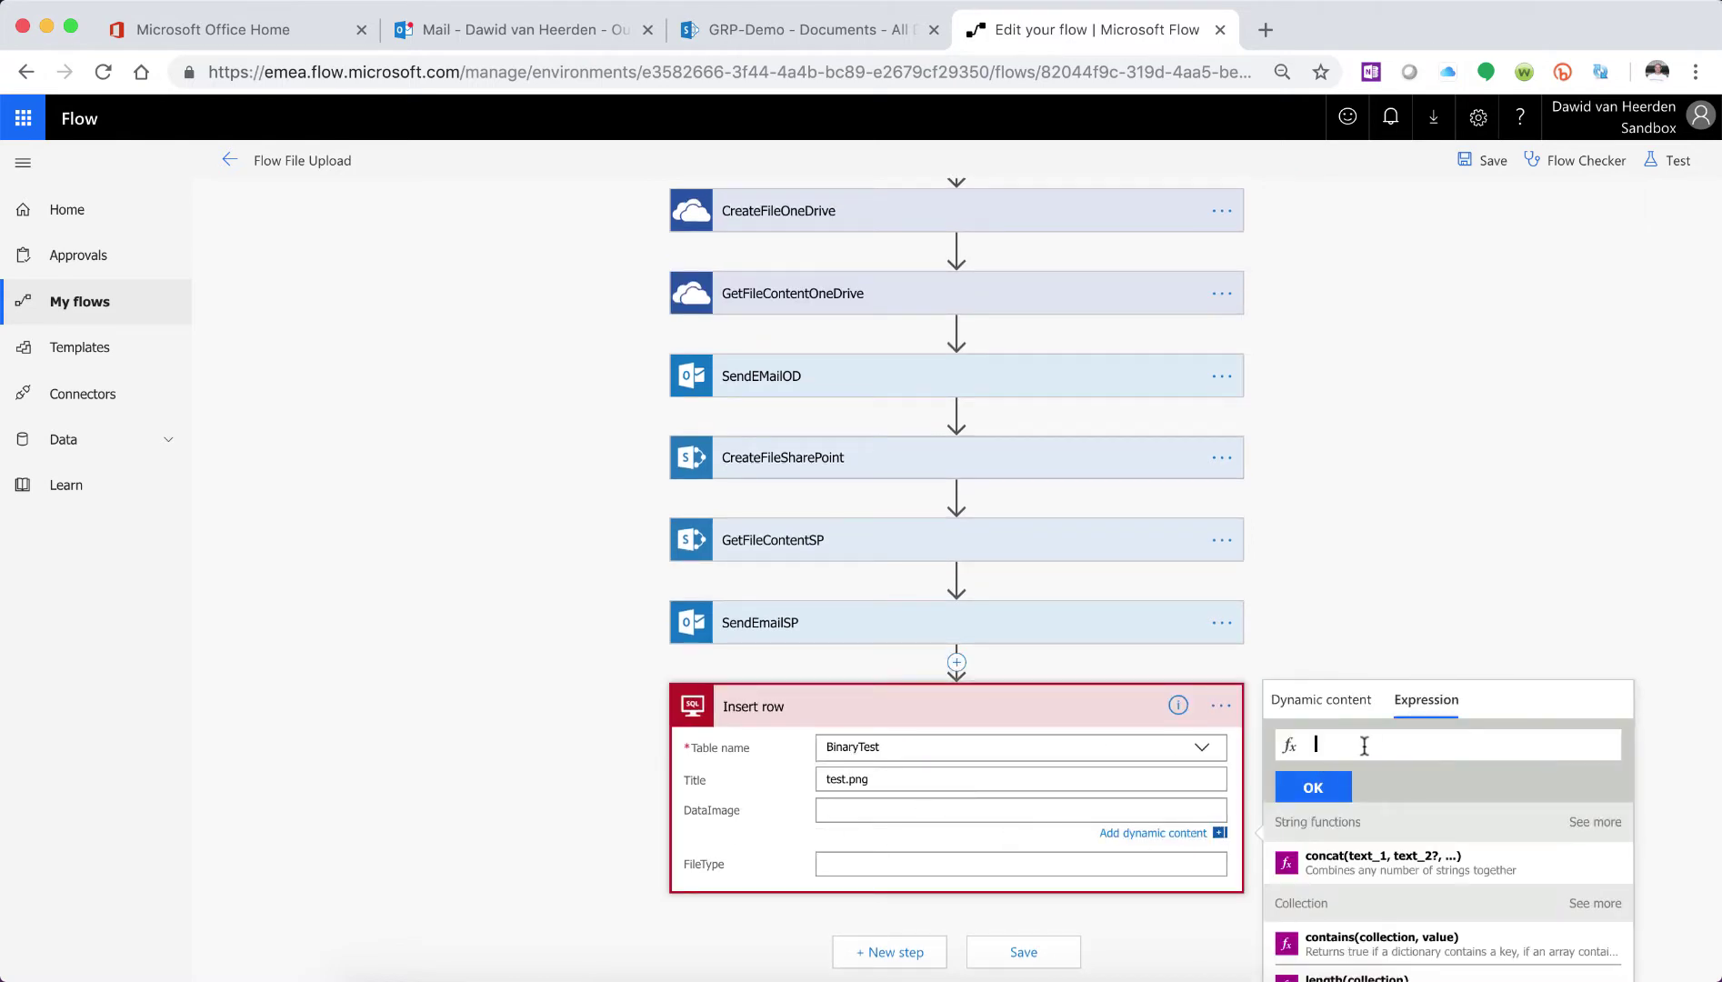
type("variabl")
key("Tab")
type("(")
type("'varAtta")
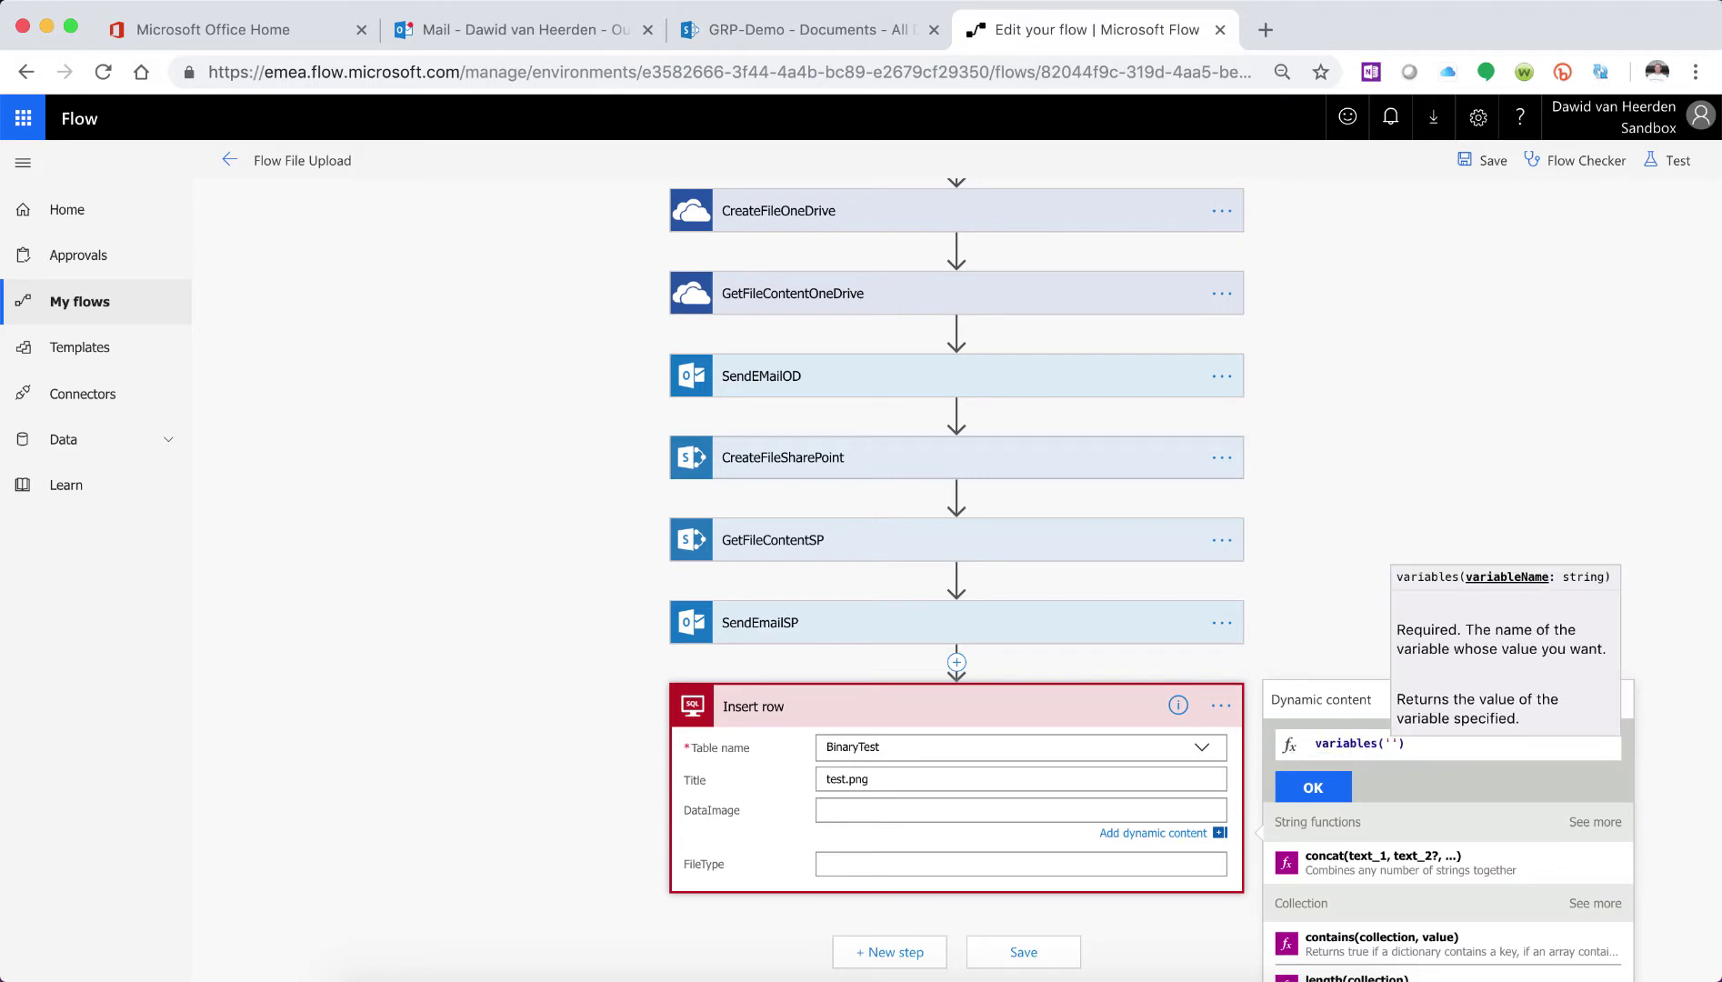
type("chement")
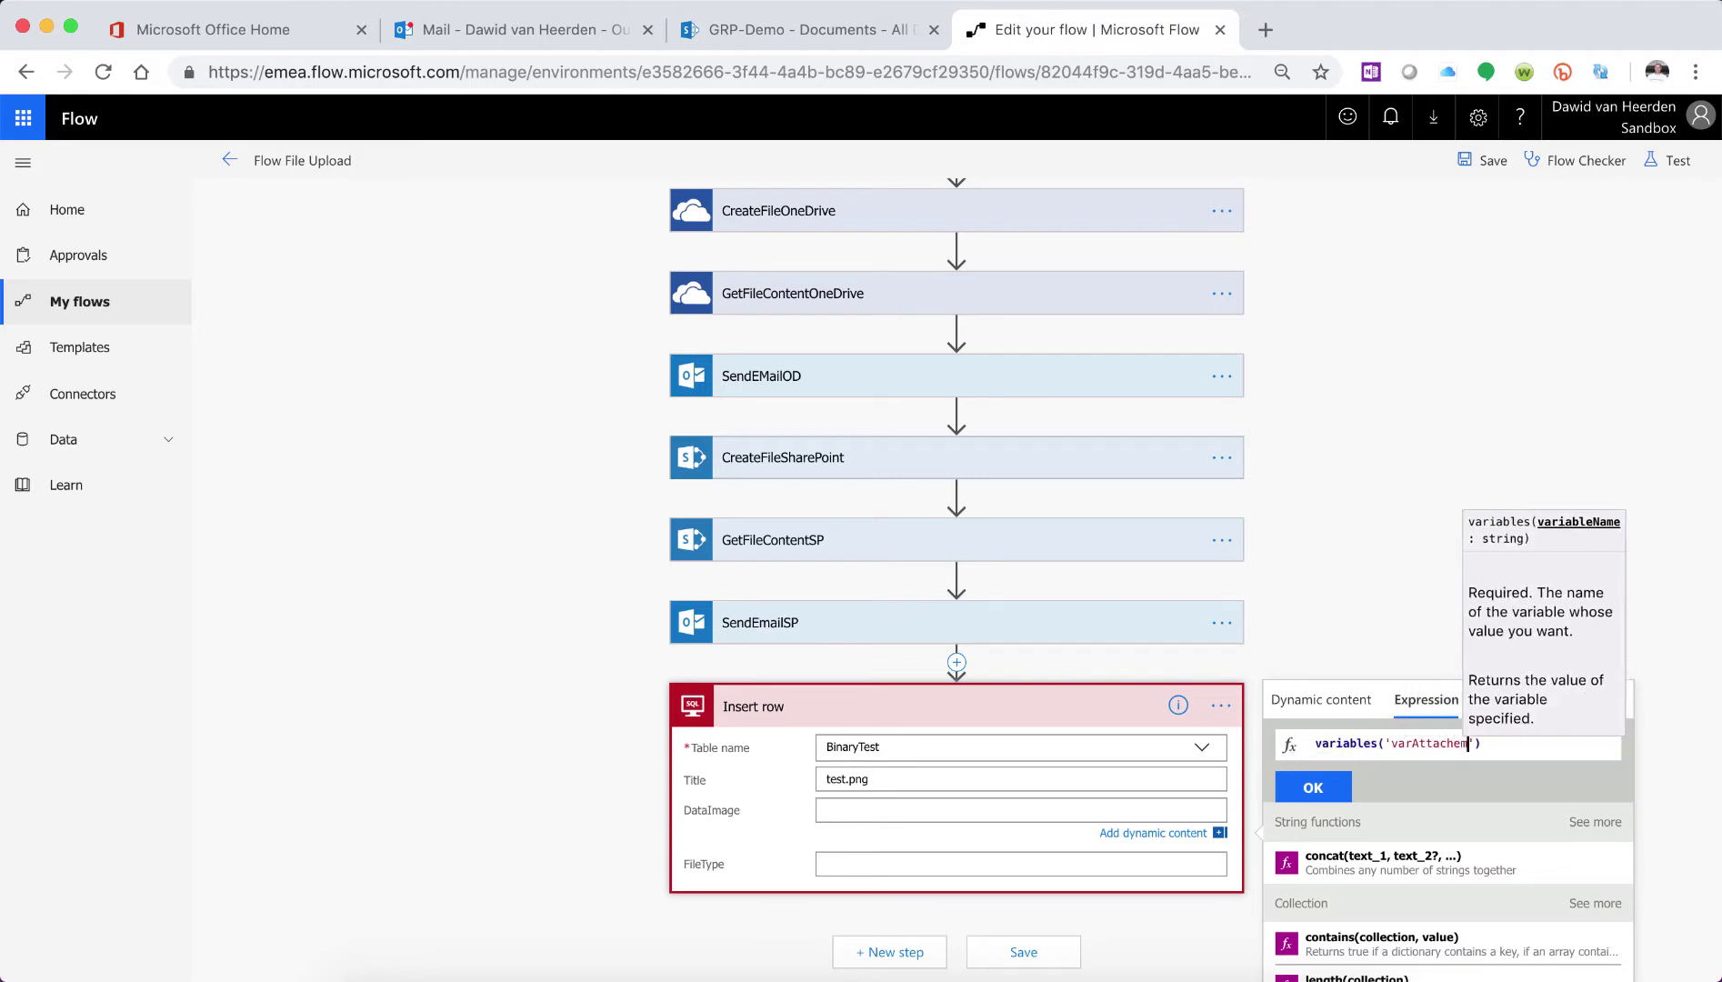
left_click(1306, 789)
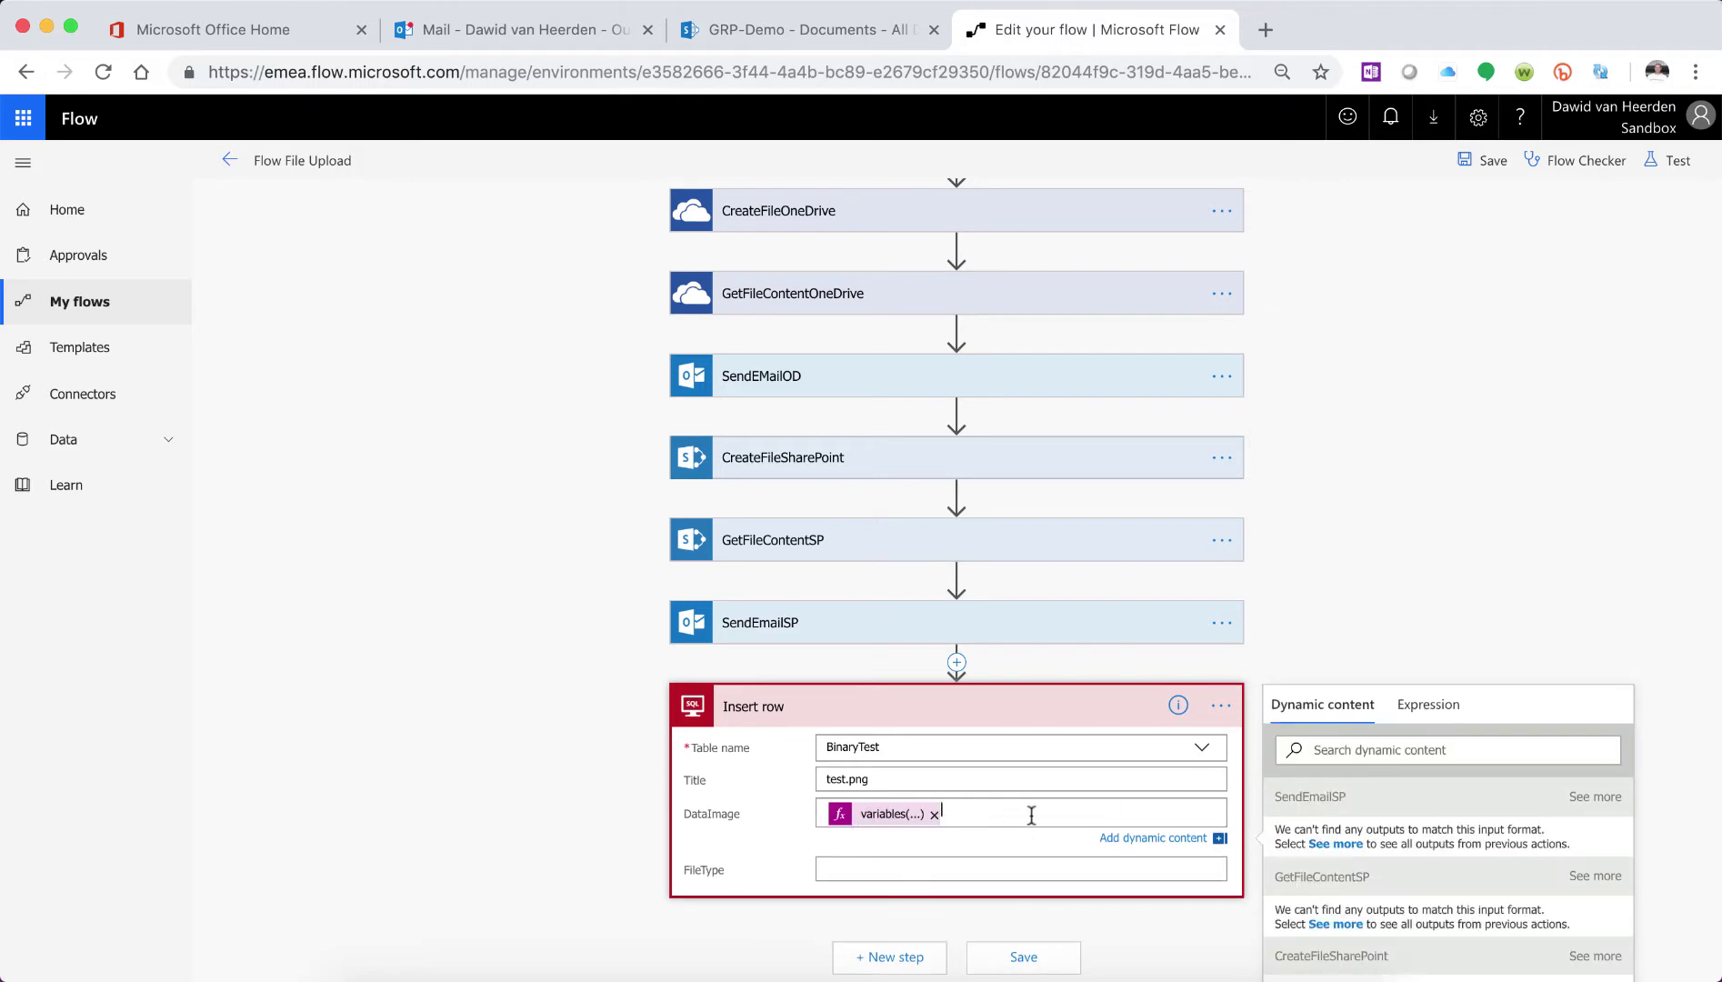
scroll(1031, 815, "down", 3)
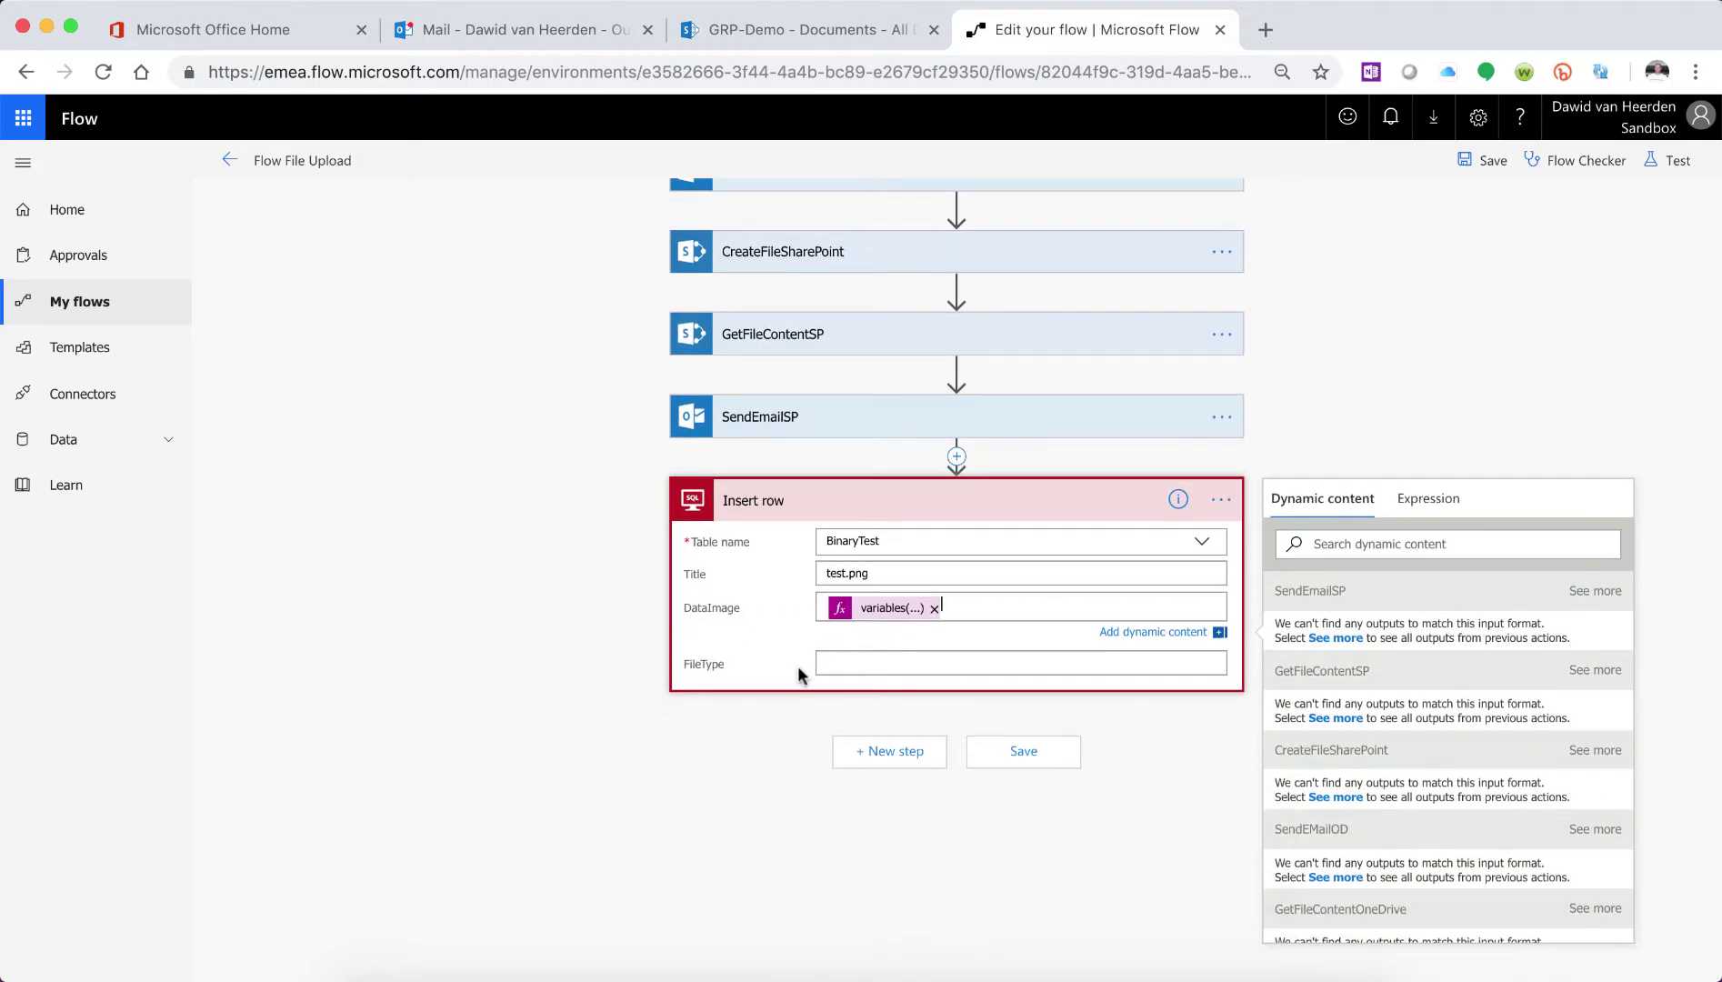
left_click(853, 663)
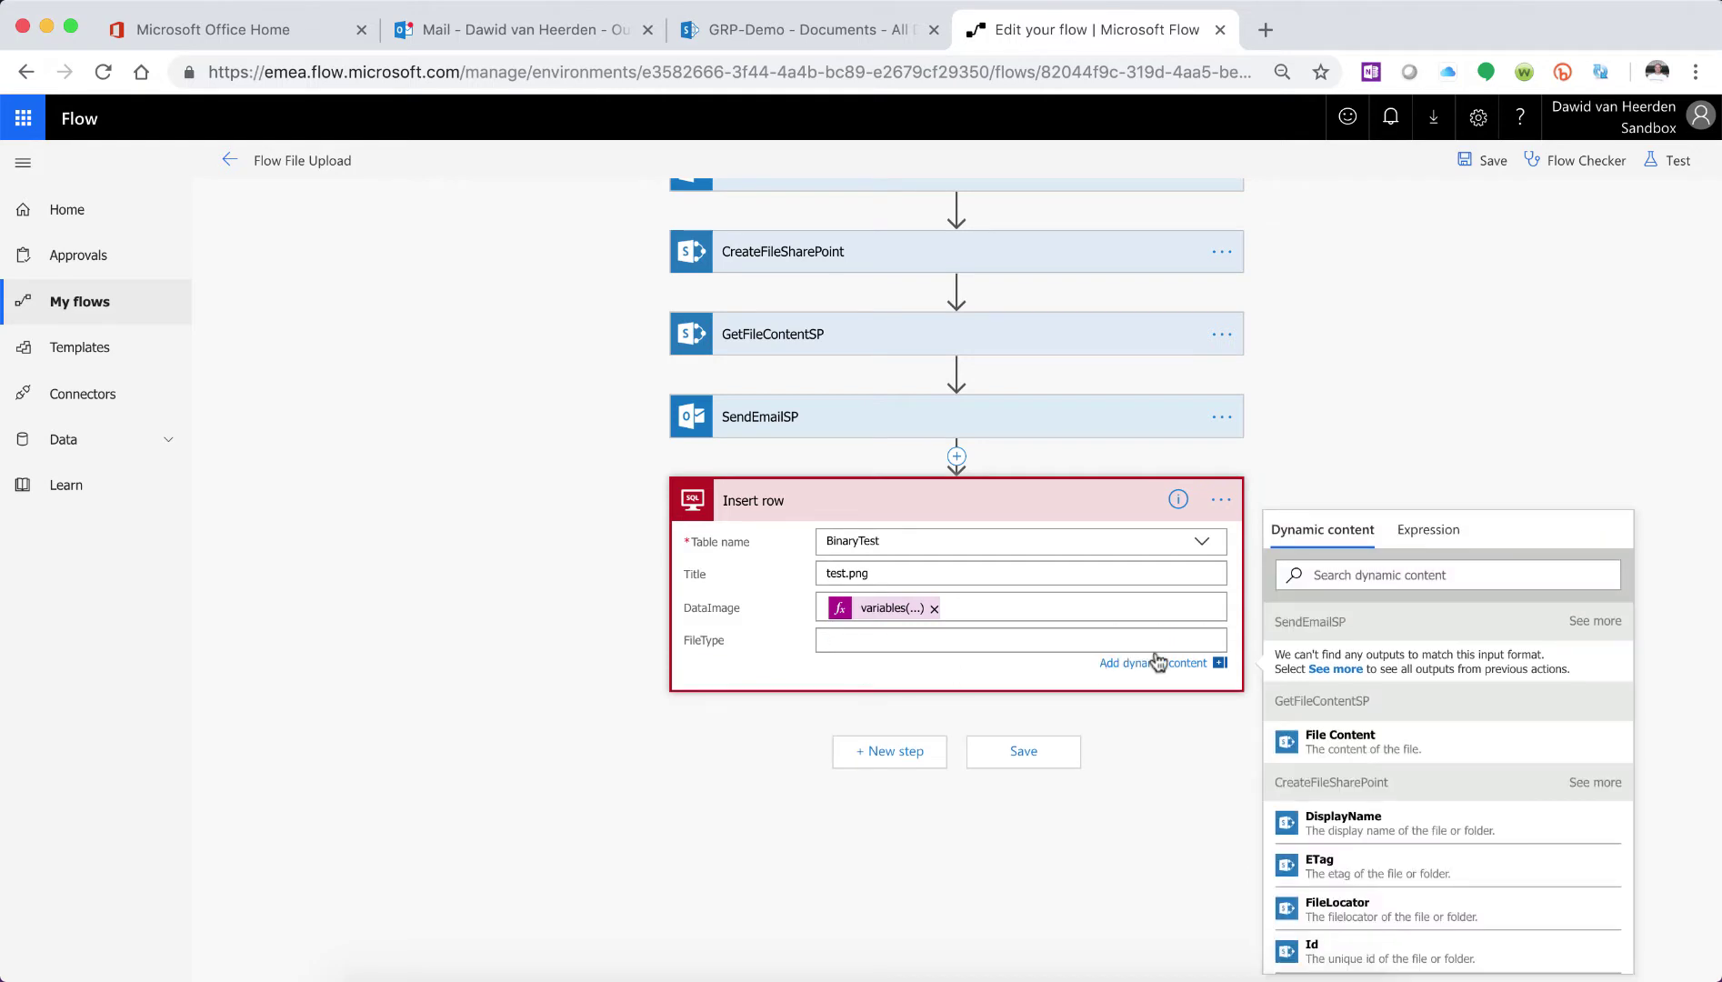
left_click(1218, 499)
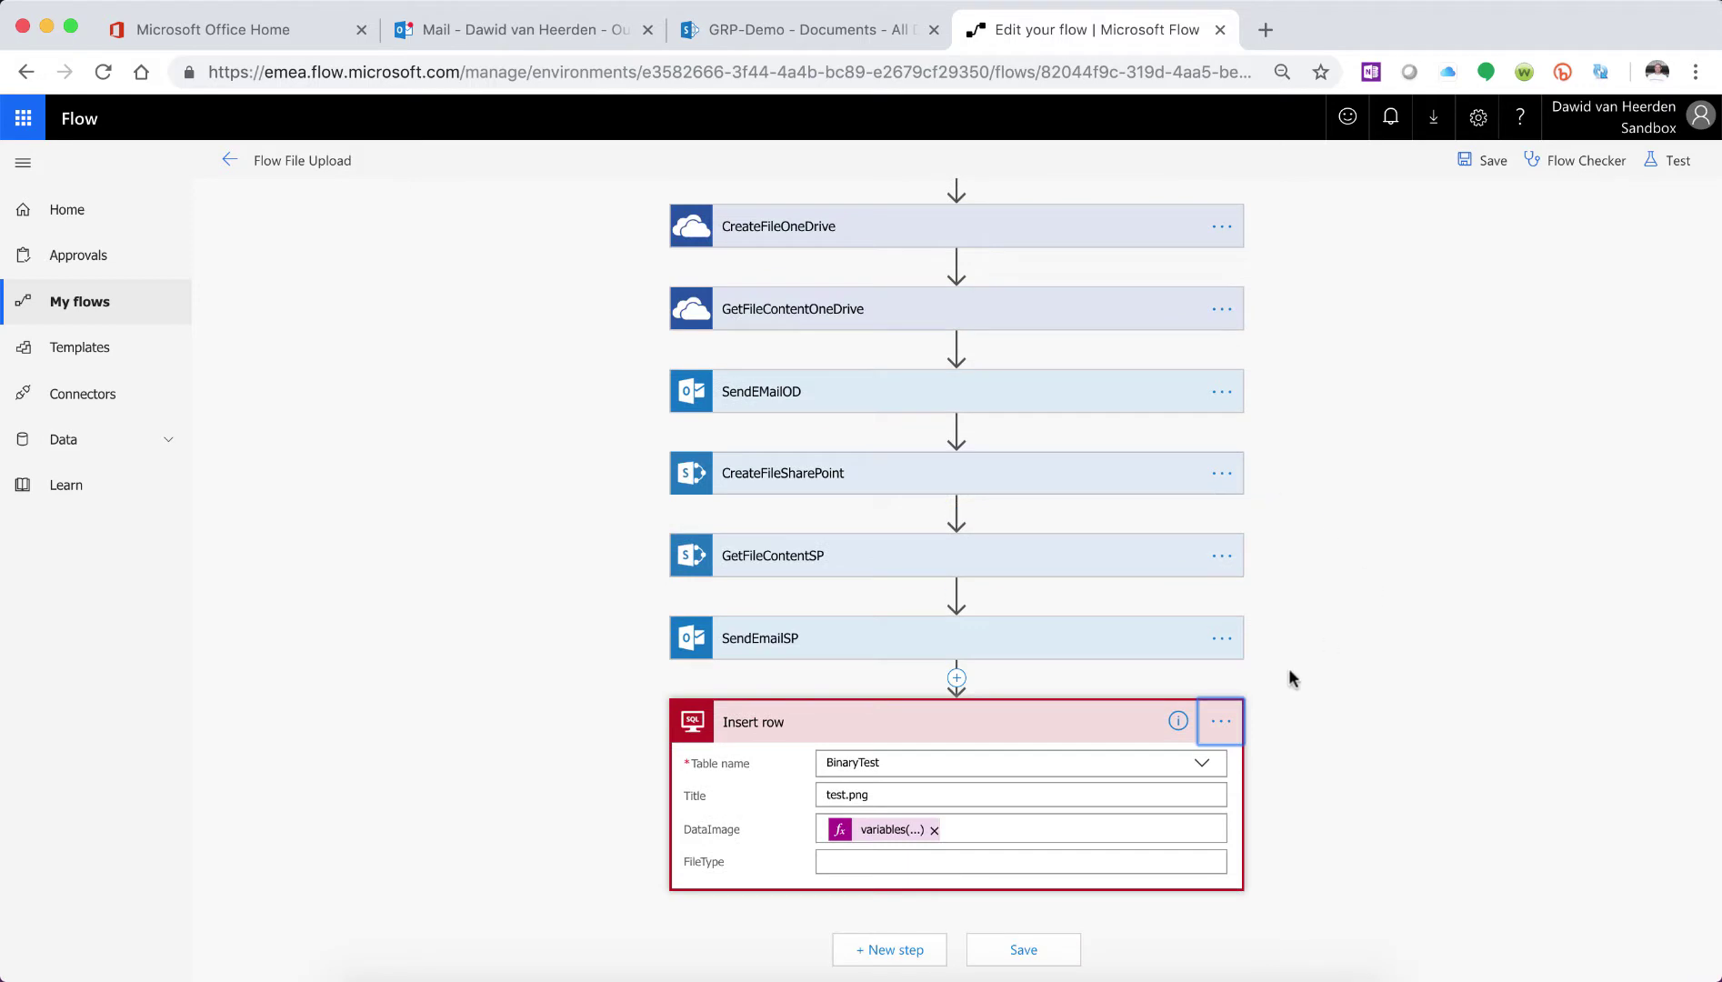
- Rename the Insert row step to CreateFileSQL
left_click(1238, 721)
left_click(1305, 722)
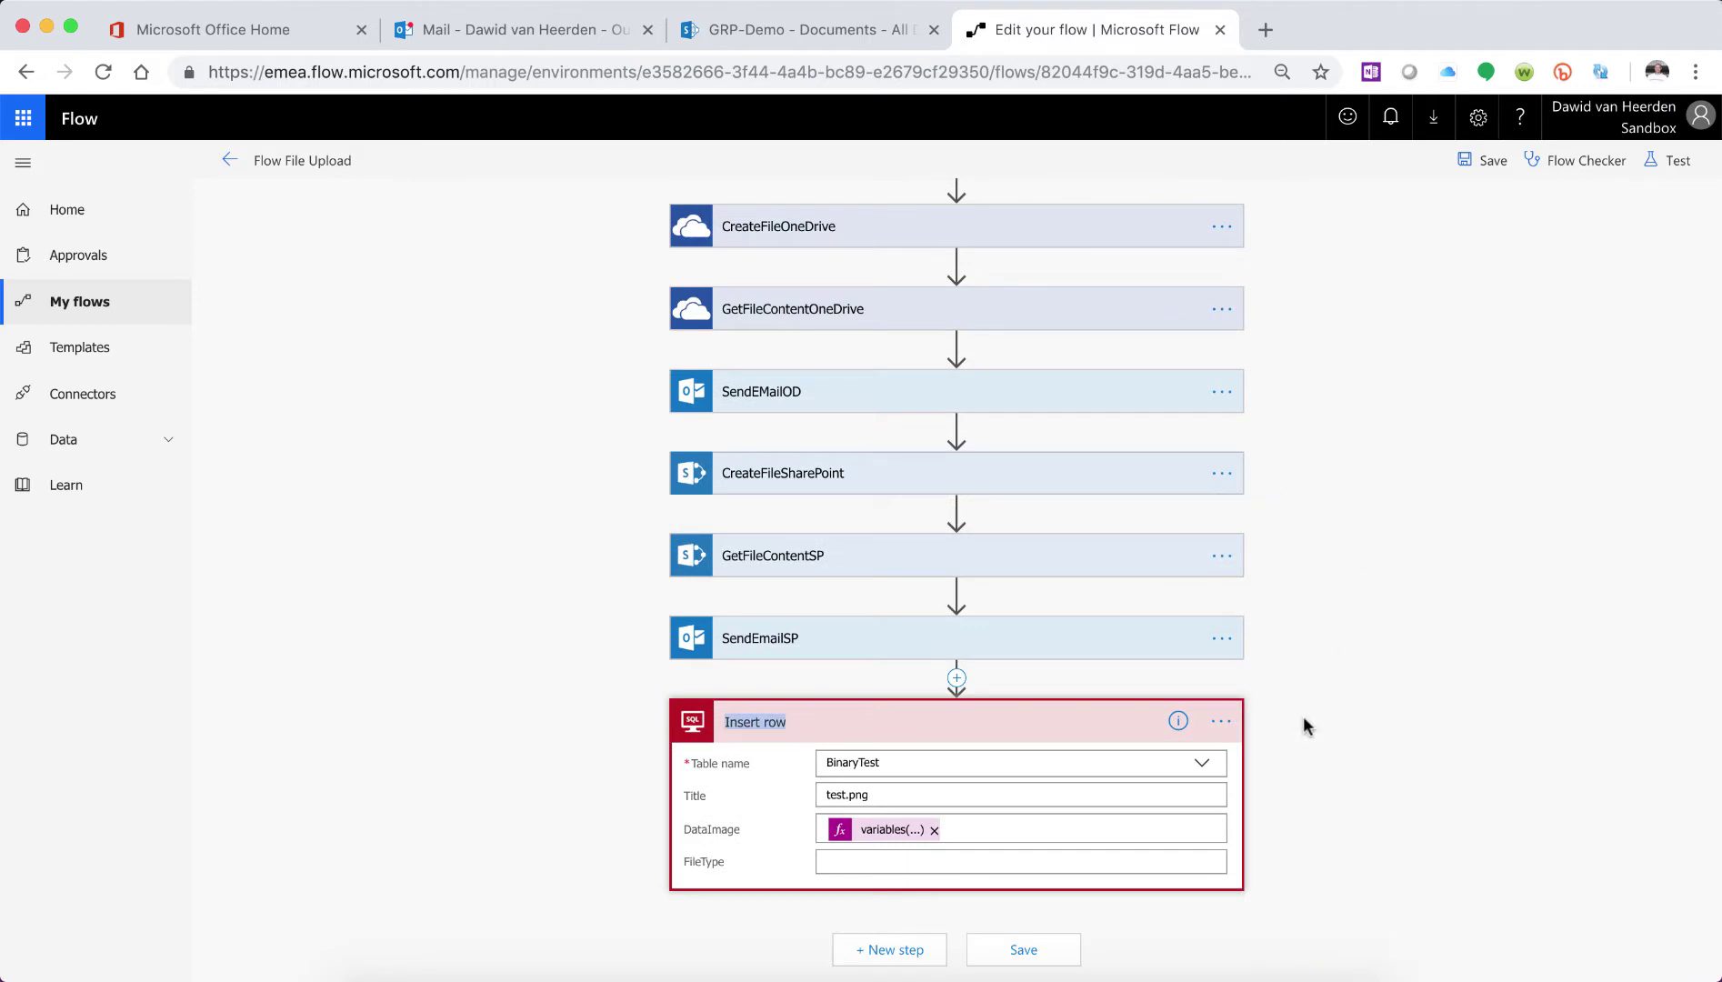
type("CreateFileSQL")
left_click(1276, 739)
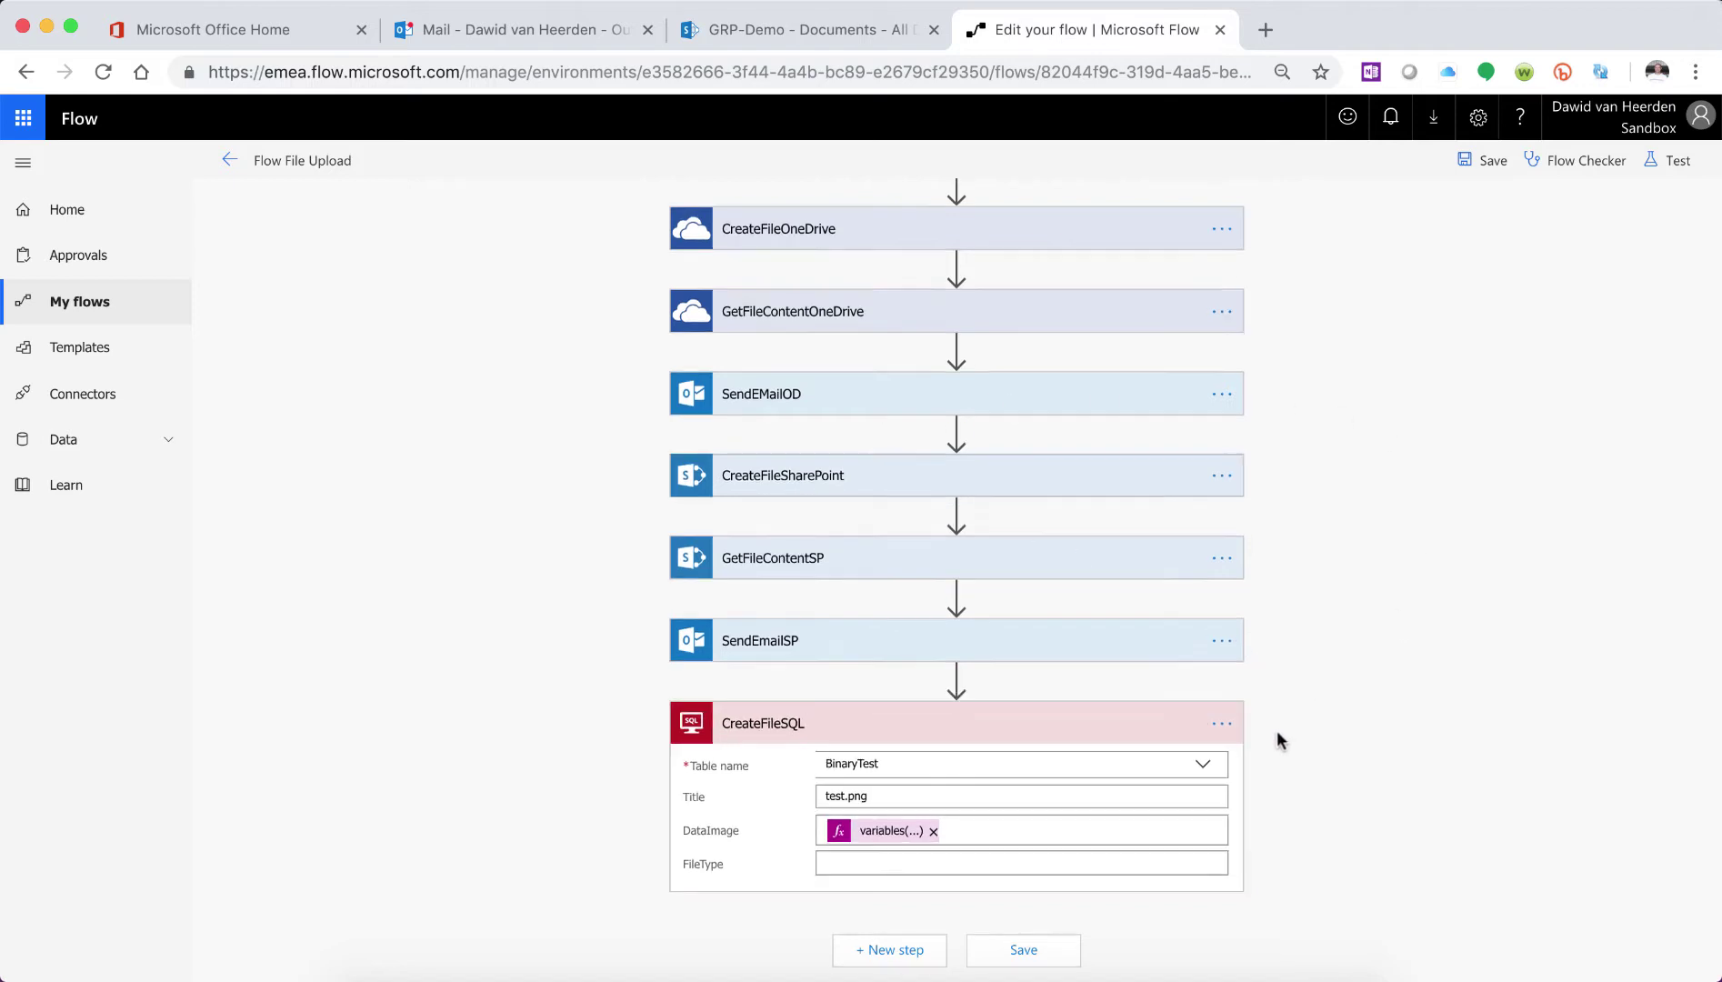
- Add a SQL Server Get row action after CreateFileSQL
left_click(889, 948)
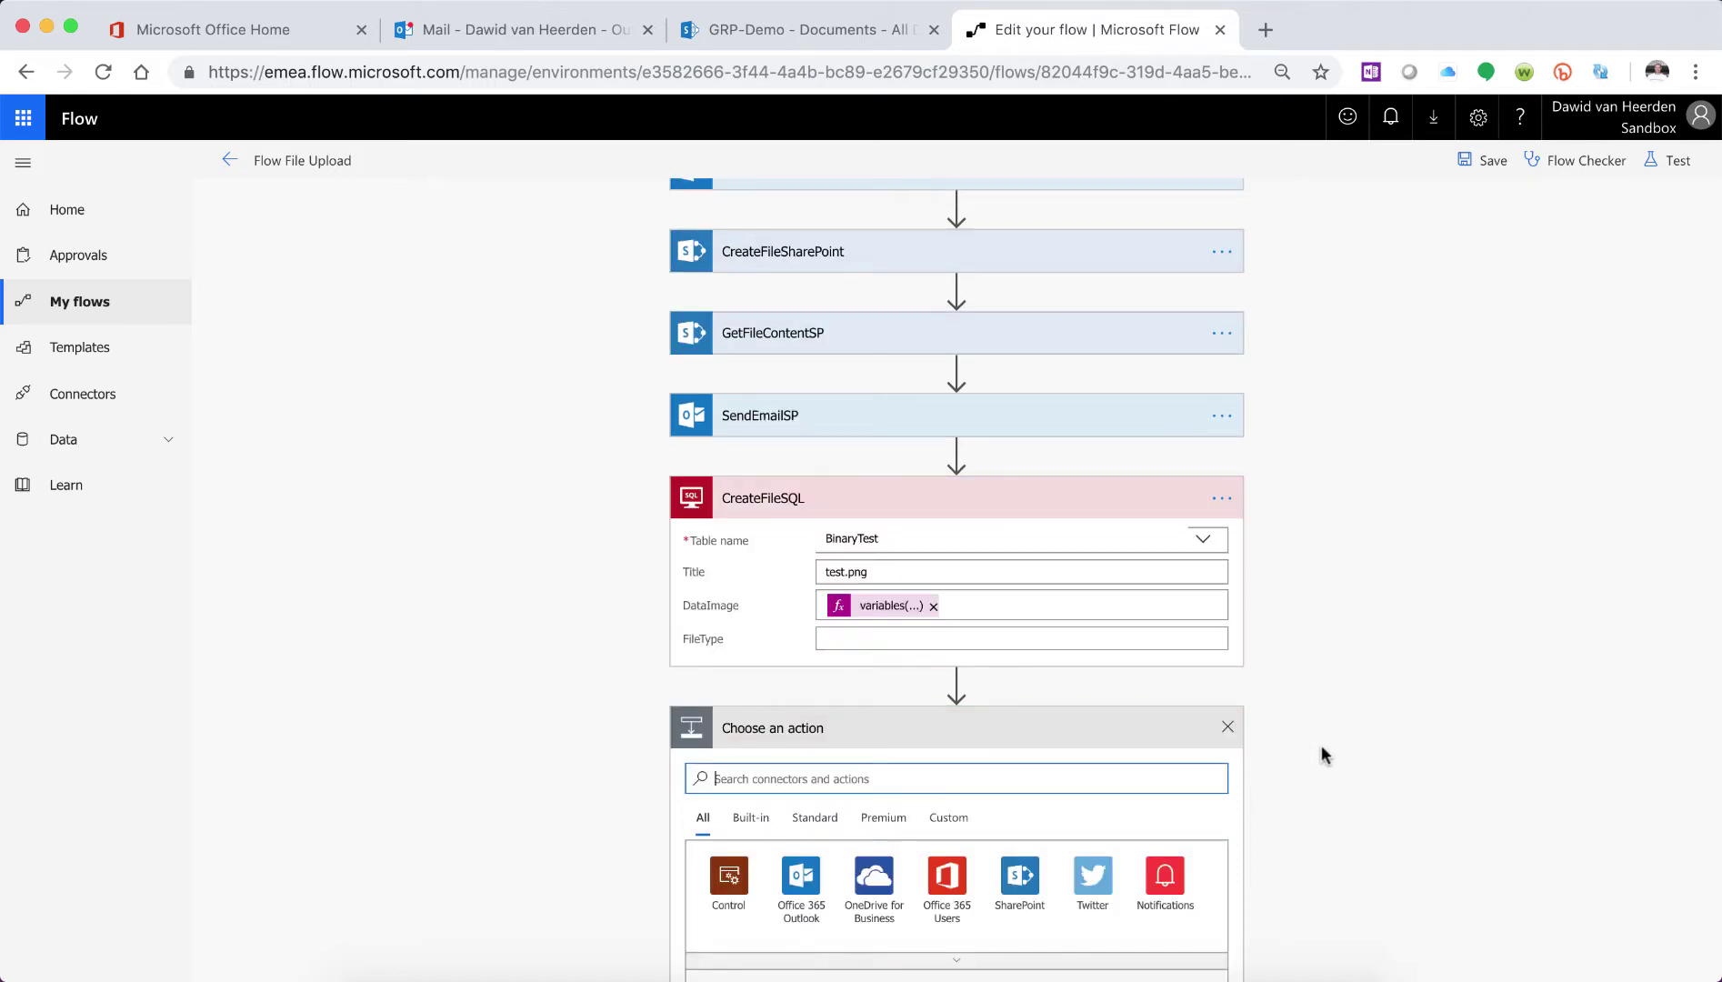
scroll(1321, 741, "down", 5)
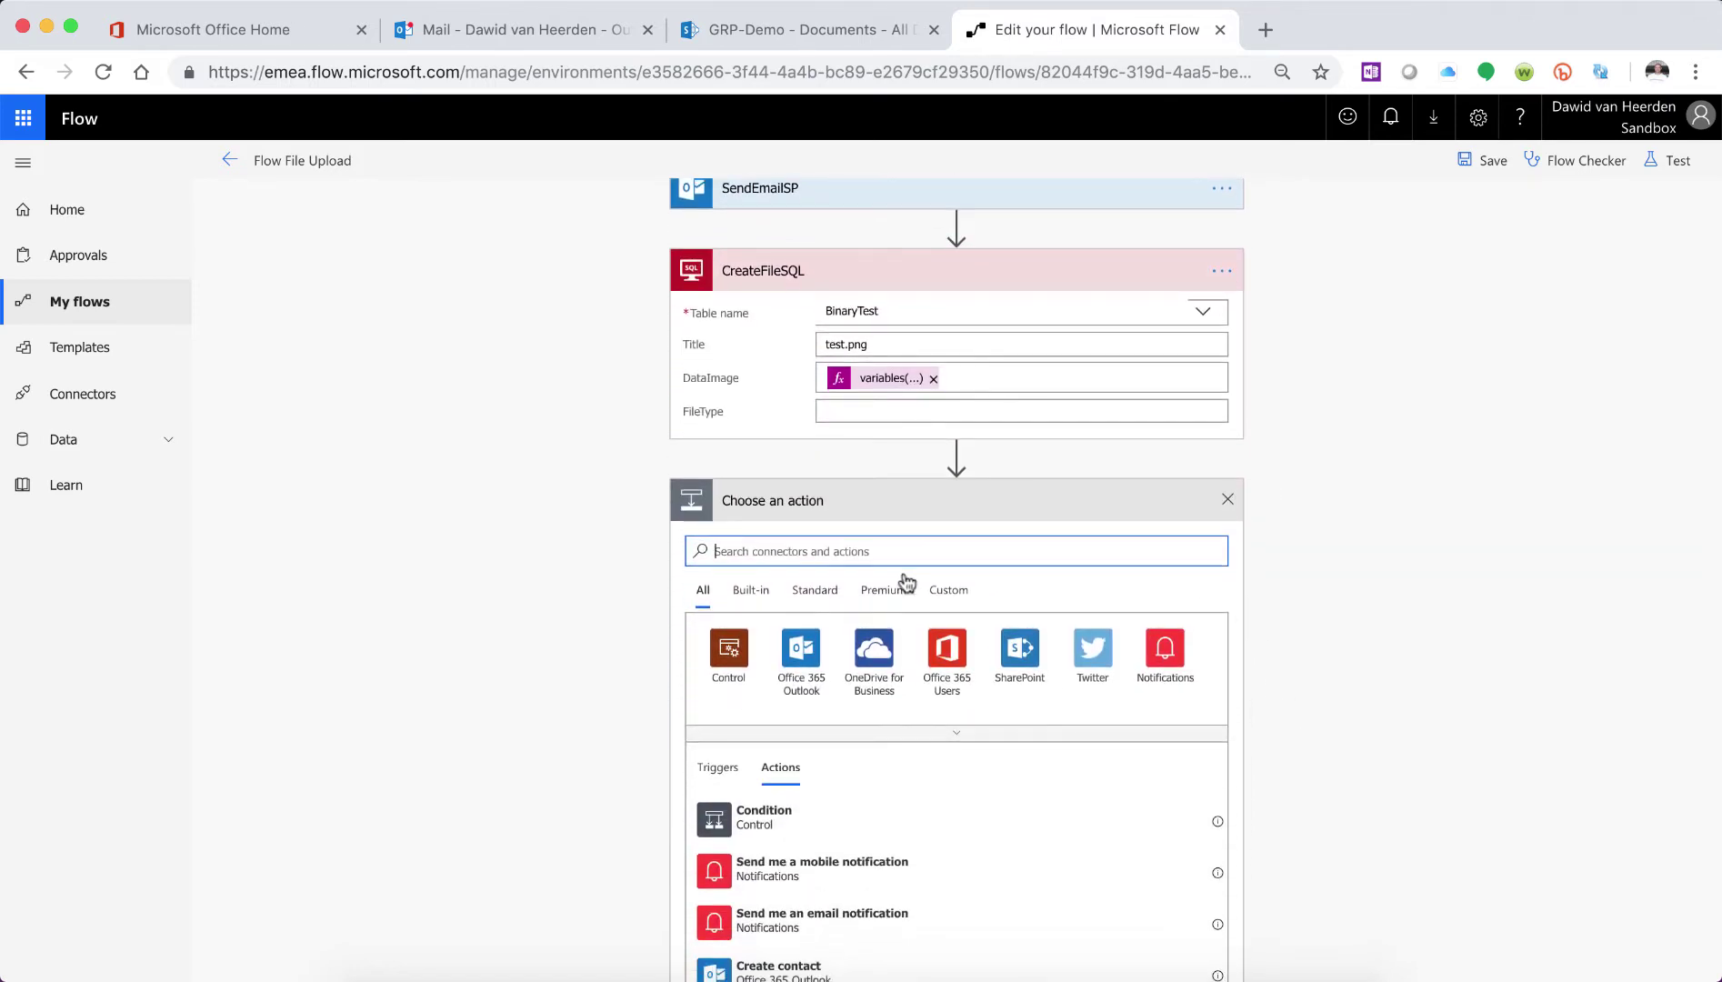
type("sql")
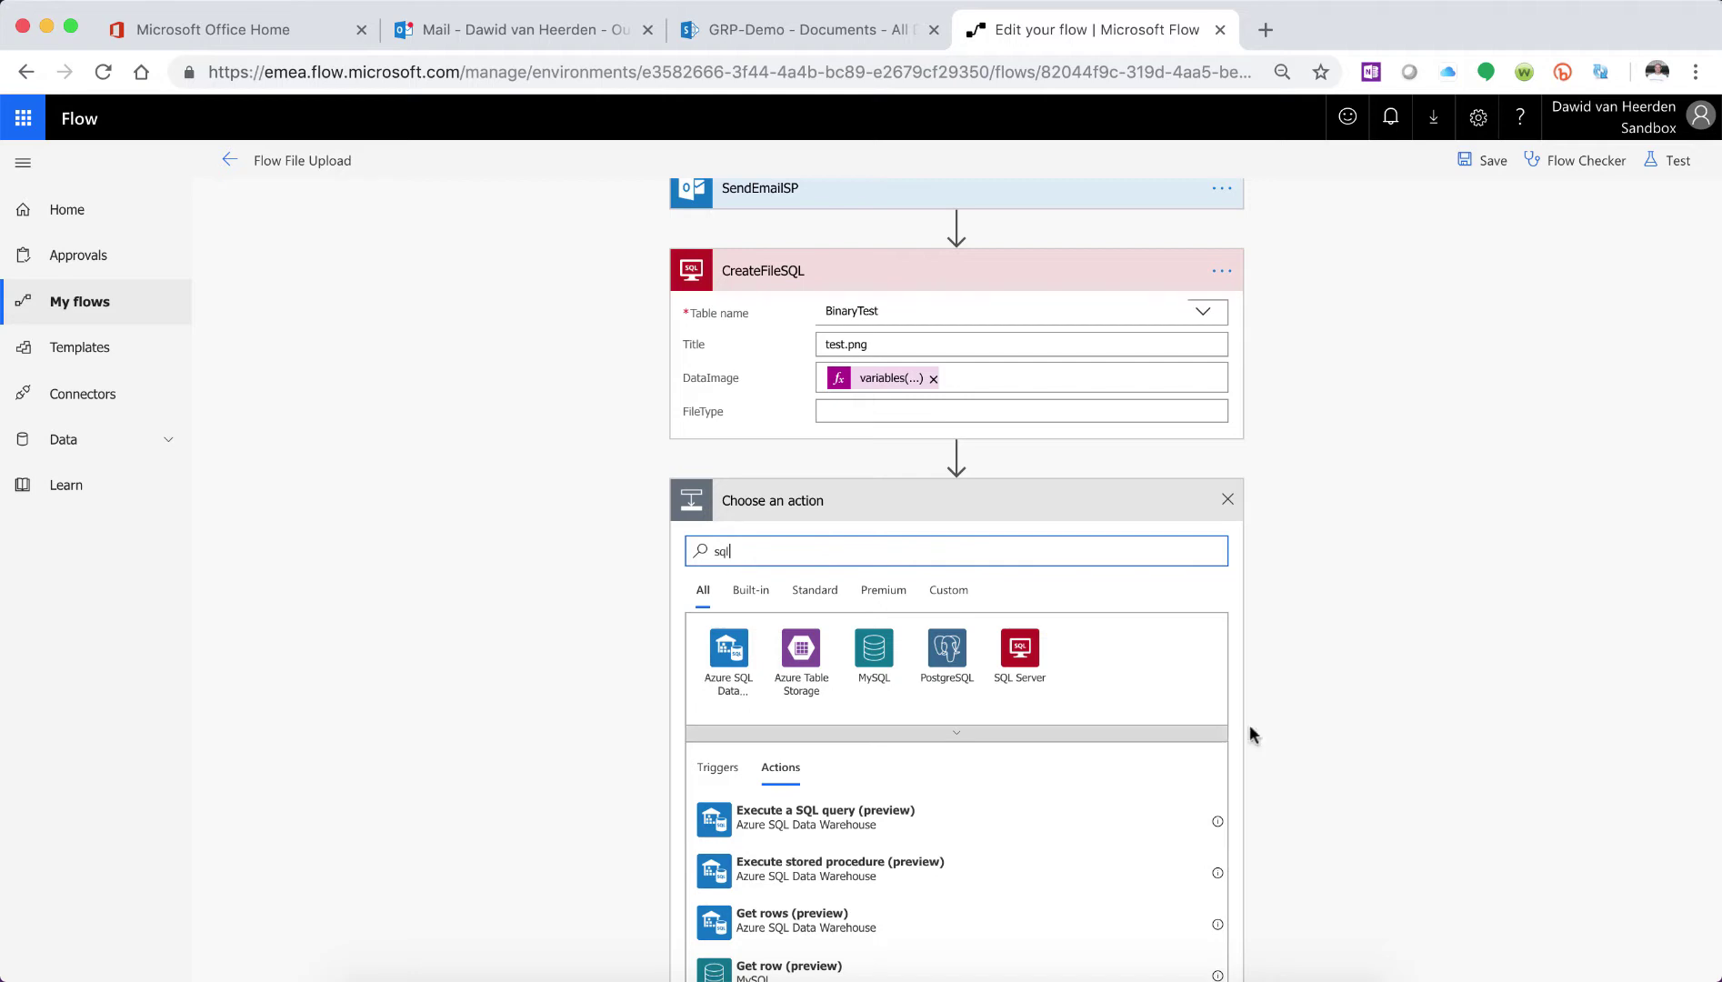
left_click(1027, 660)
scroll(1301, 683, "down", 2)
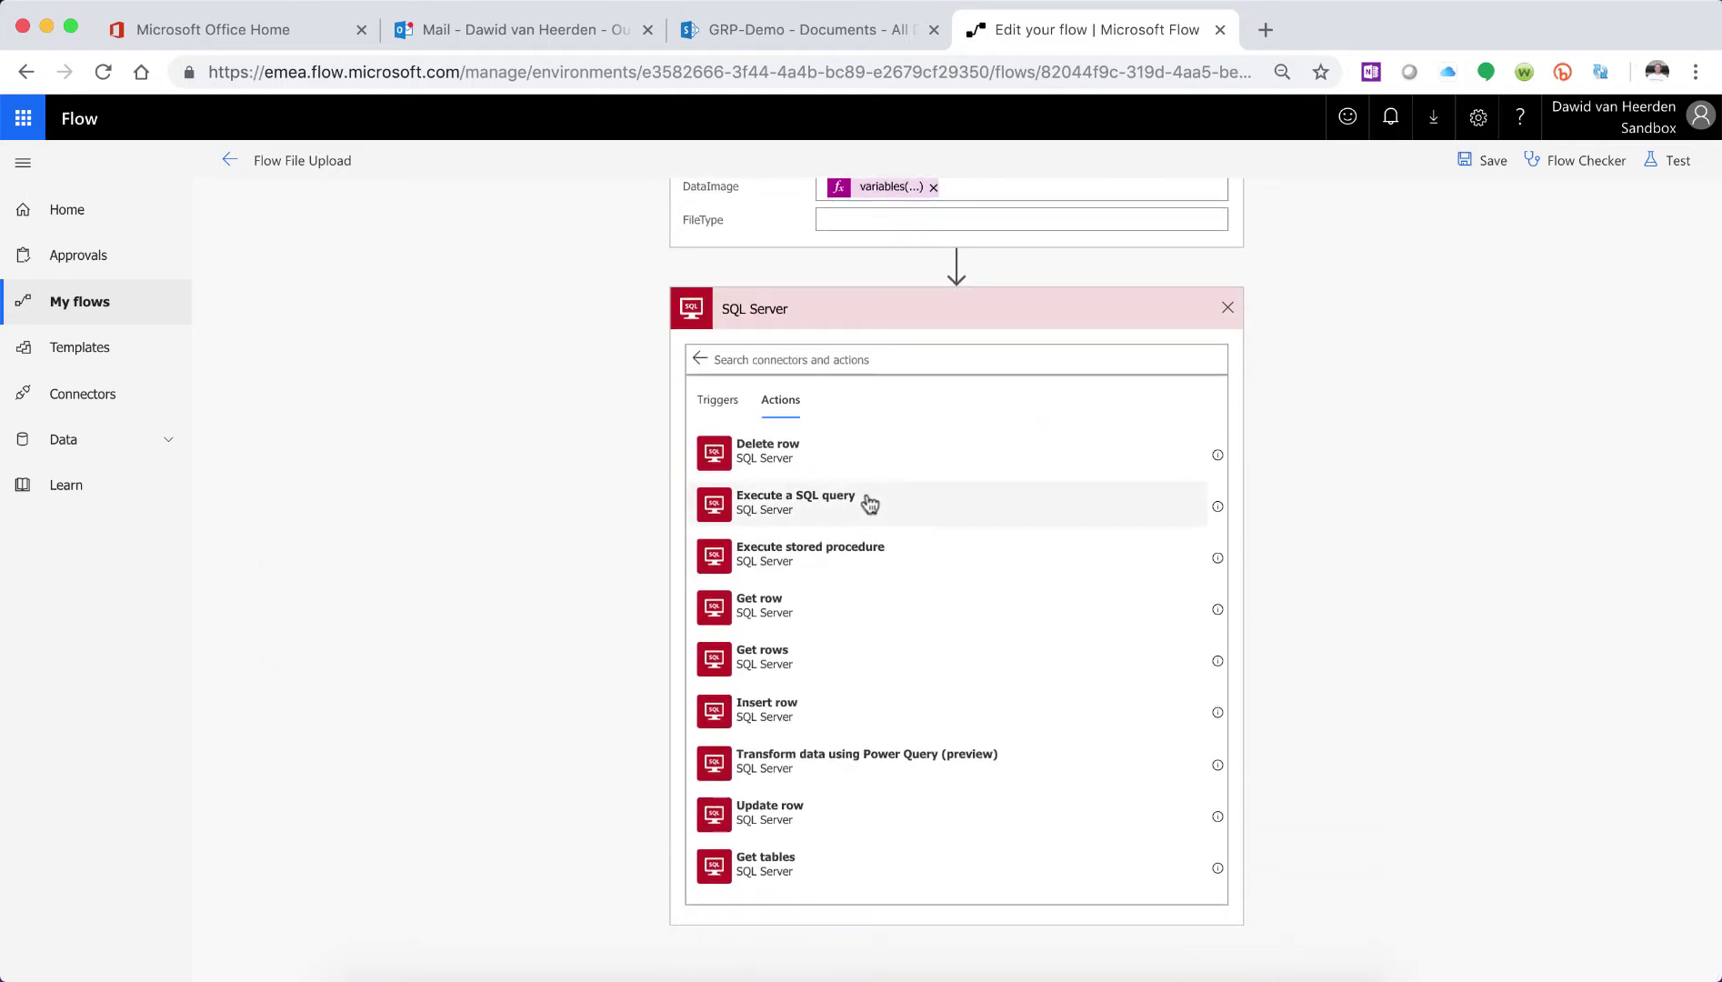
left_click(789, 609)
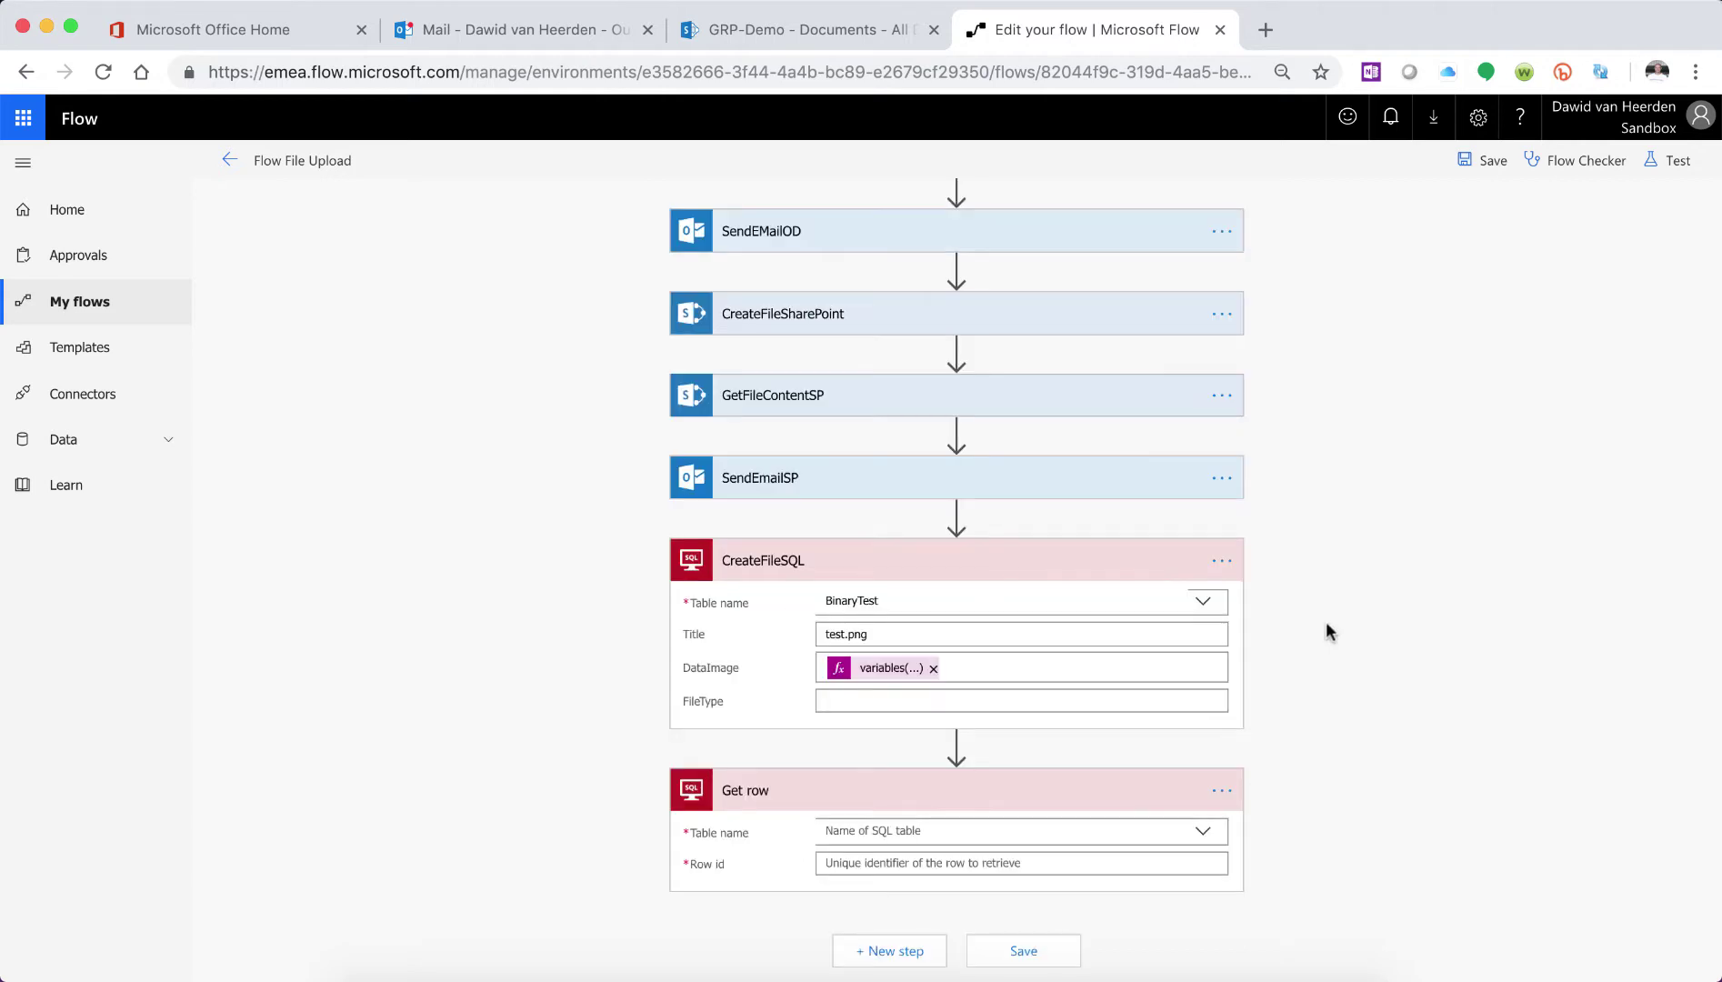
- Set the Get row table to BinaryTest and move to Row id
left_click(1211, 844)
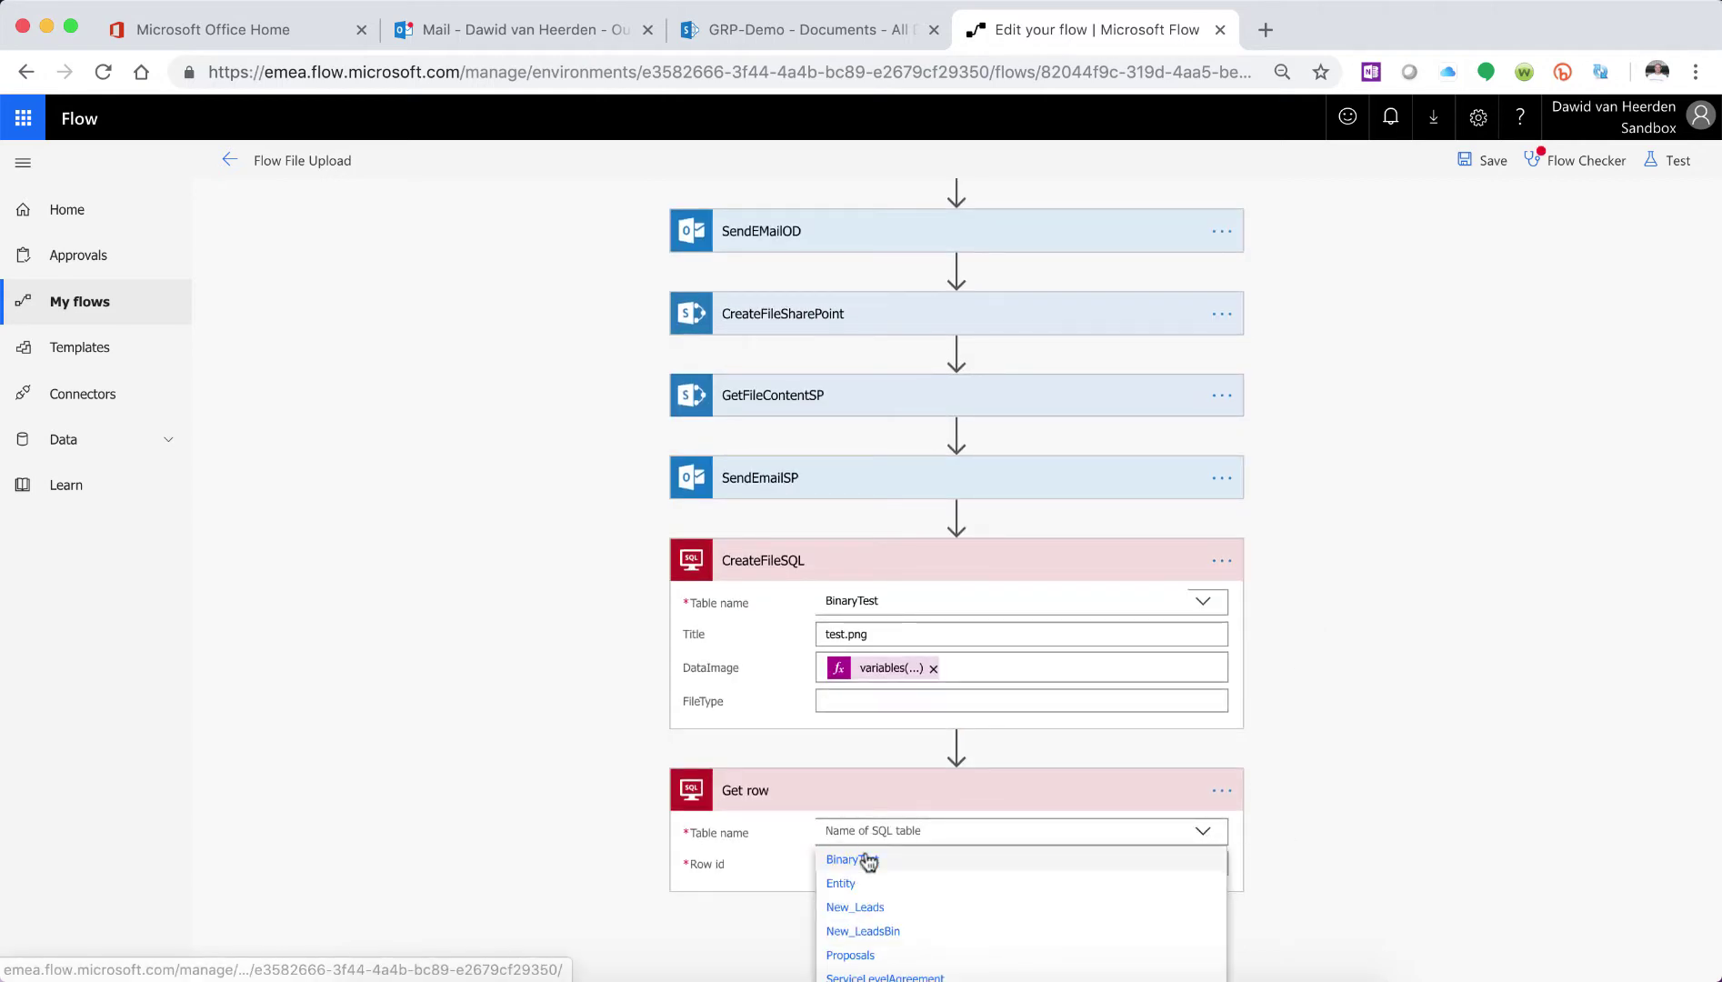
left_click(865, 863)
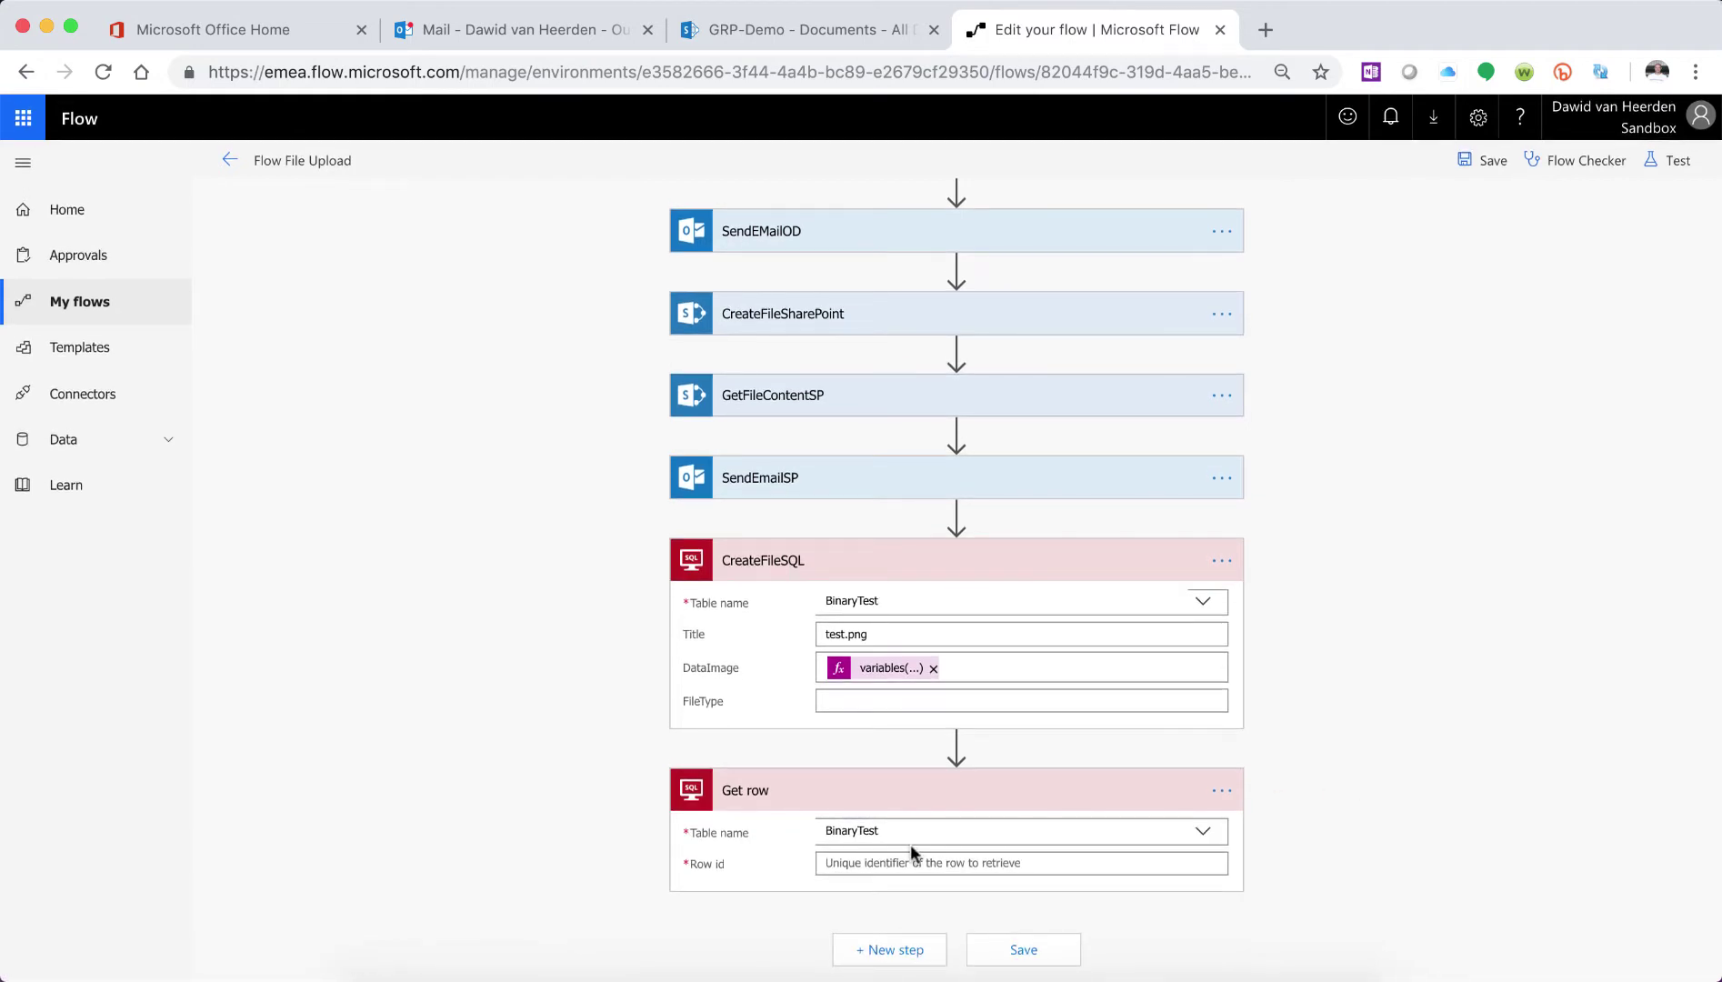
left_click(996, 861)
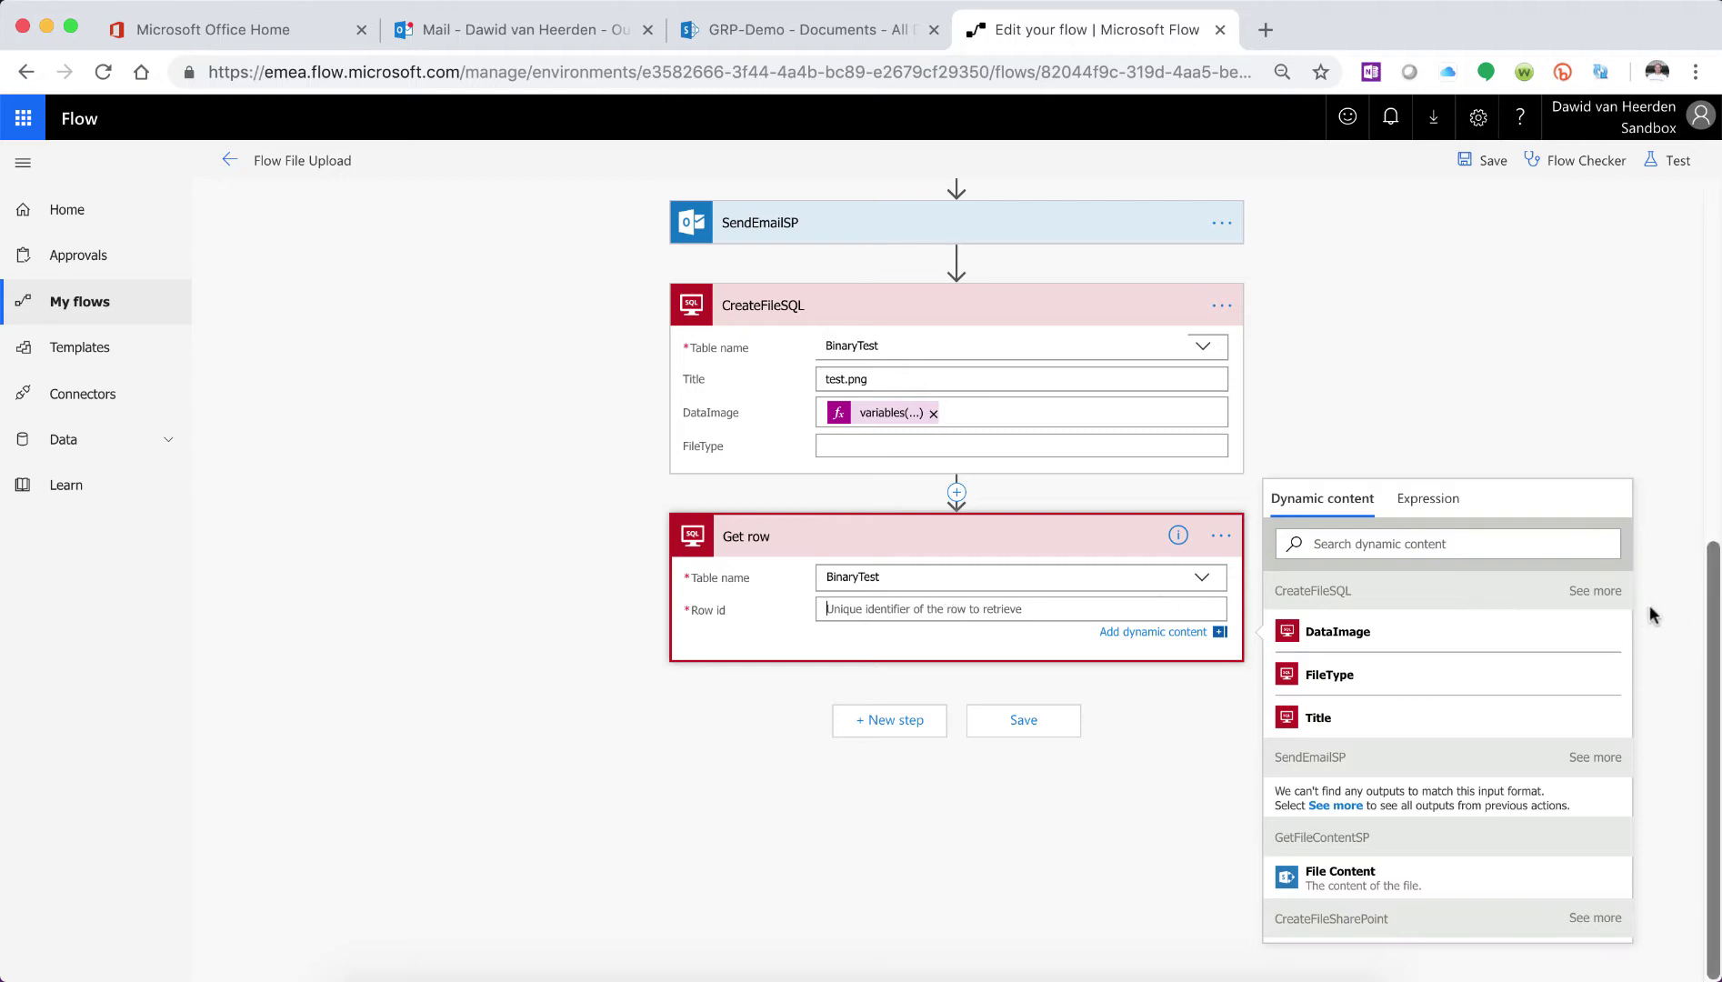
- Set the Get row Row id to CreateFileSQL's ID output
left_click(1593, 593)
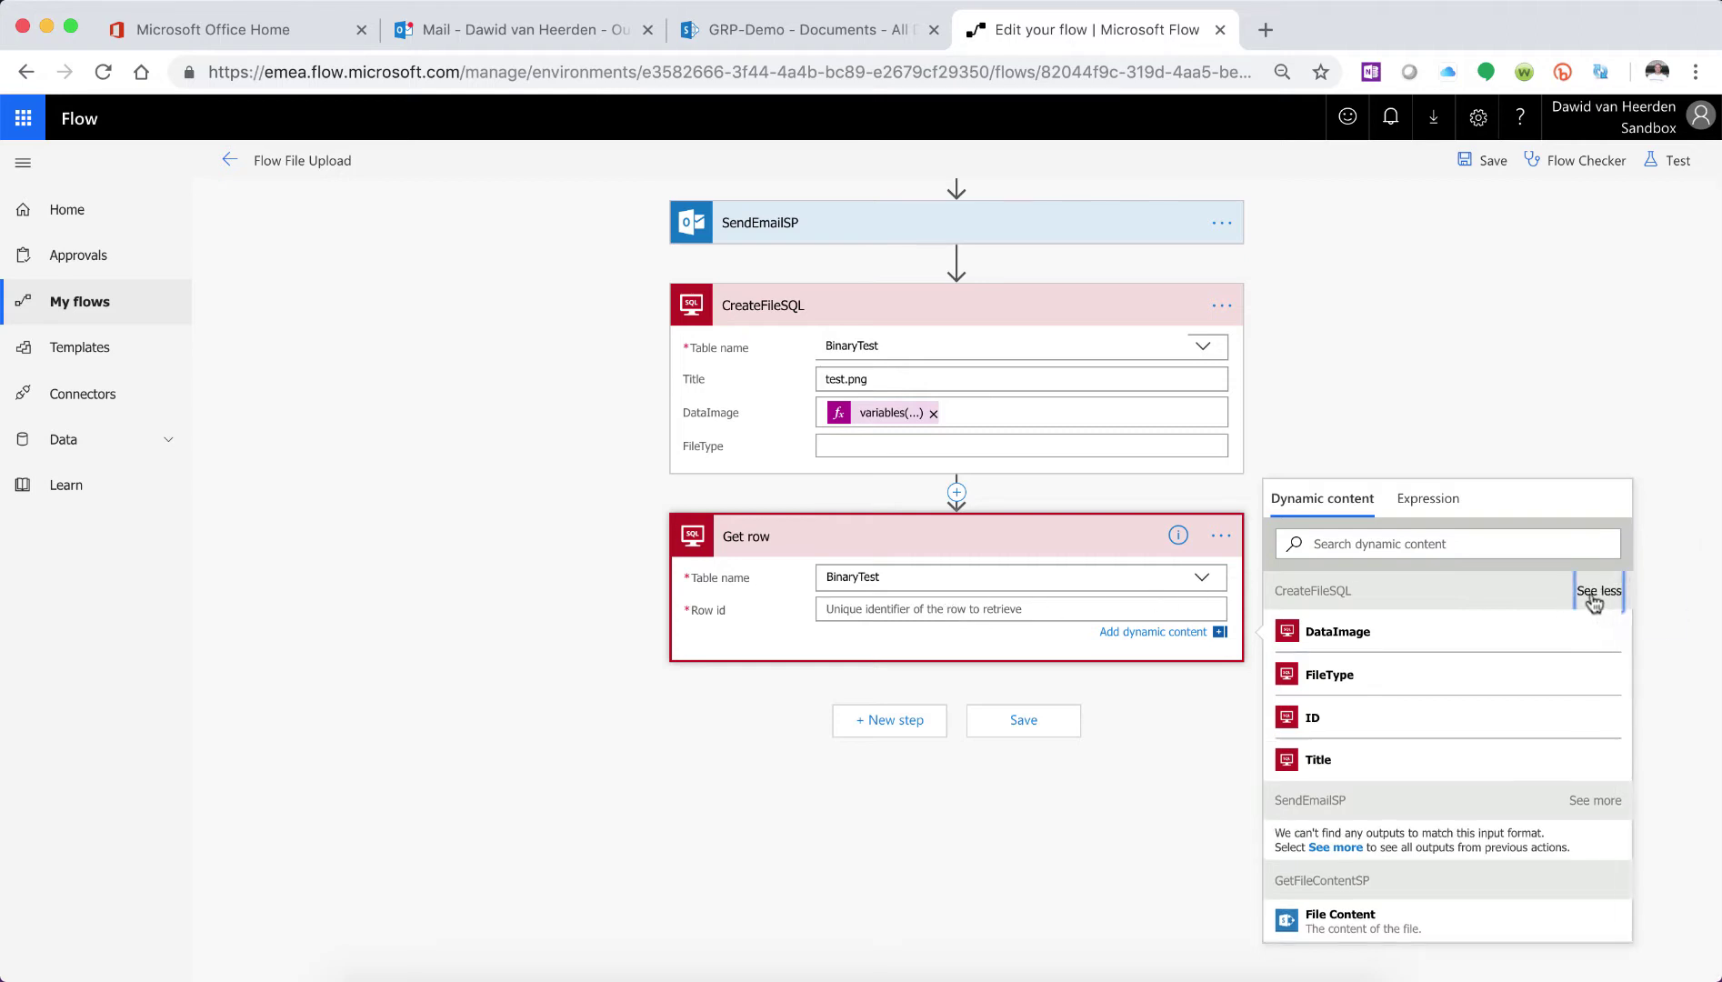
left_click(1347, 717)
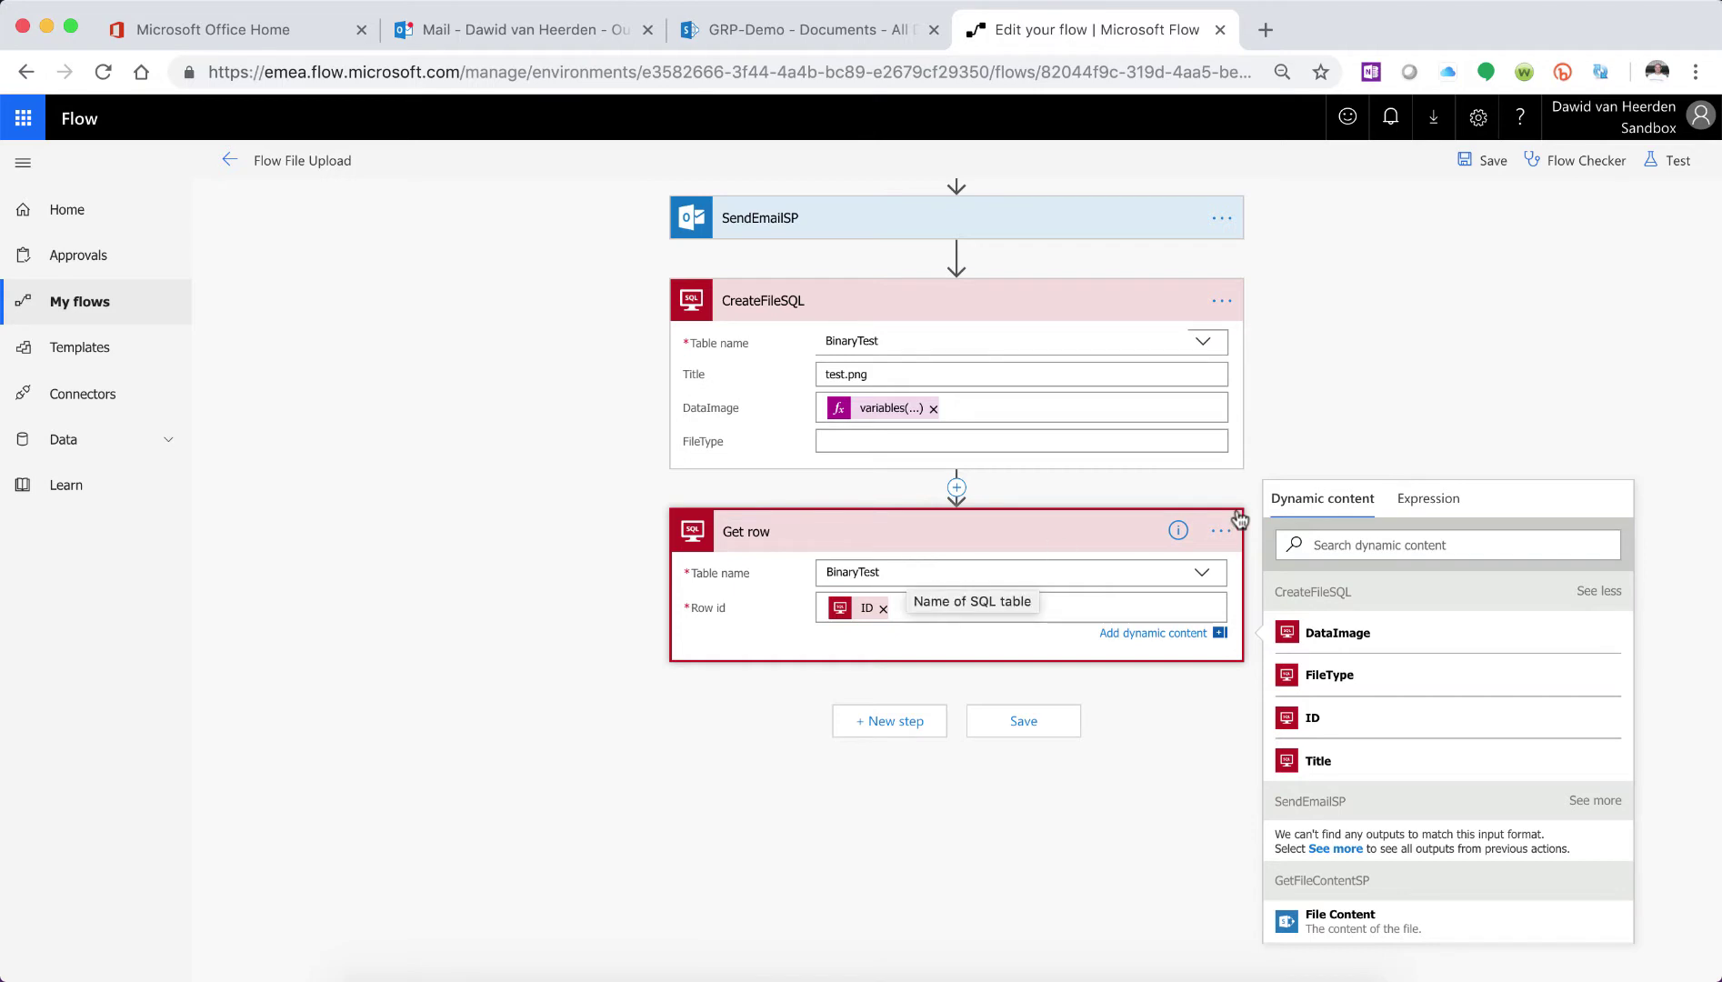
scroll(1223, 536, "up", 2)
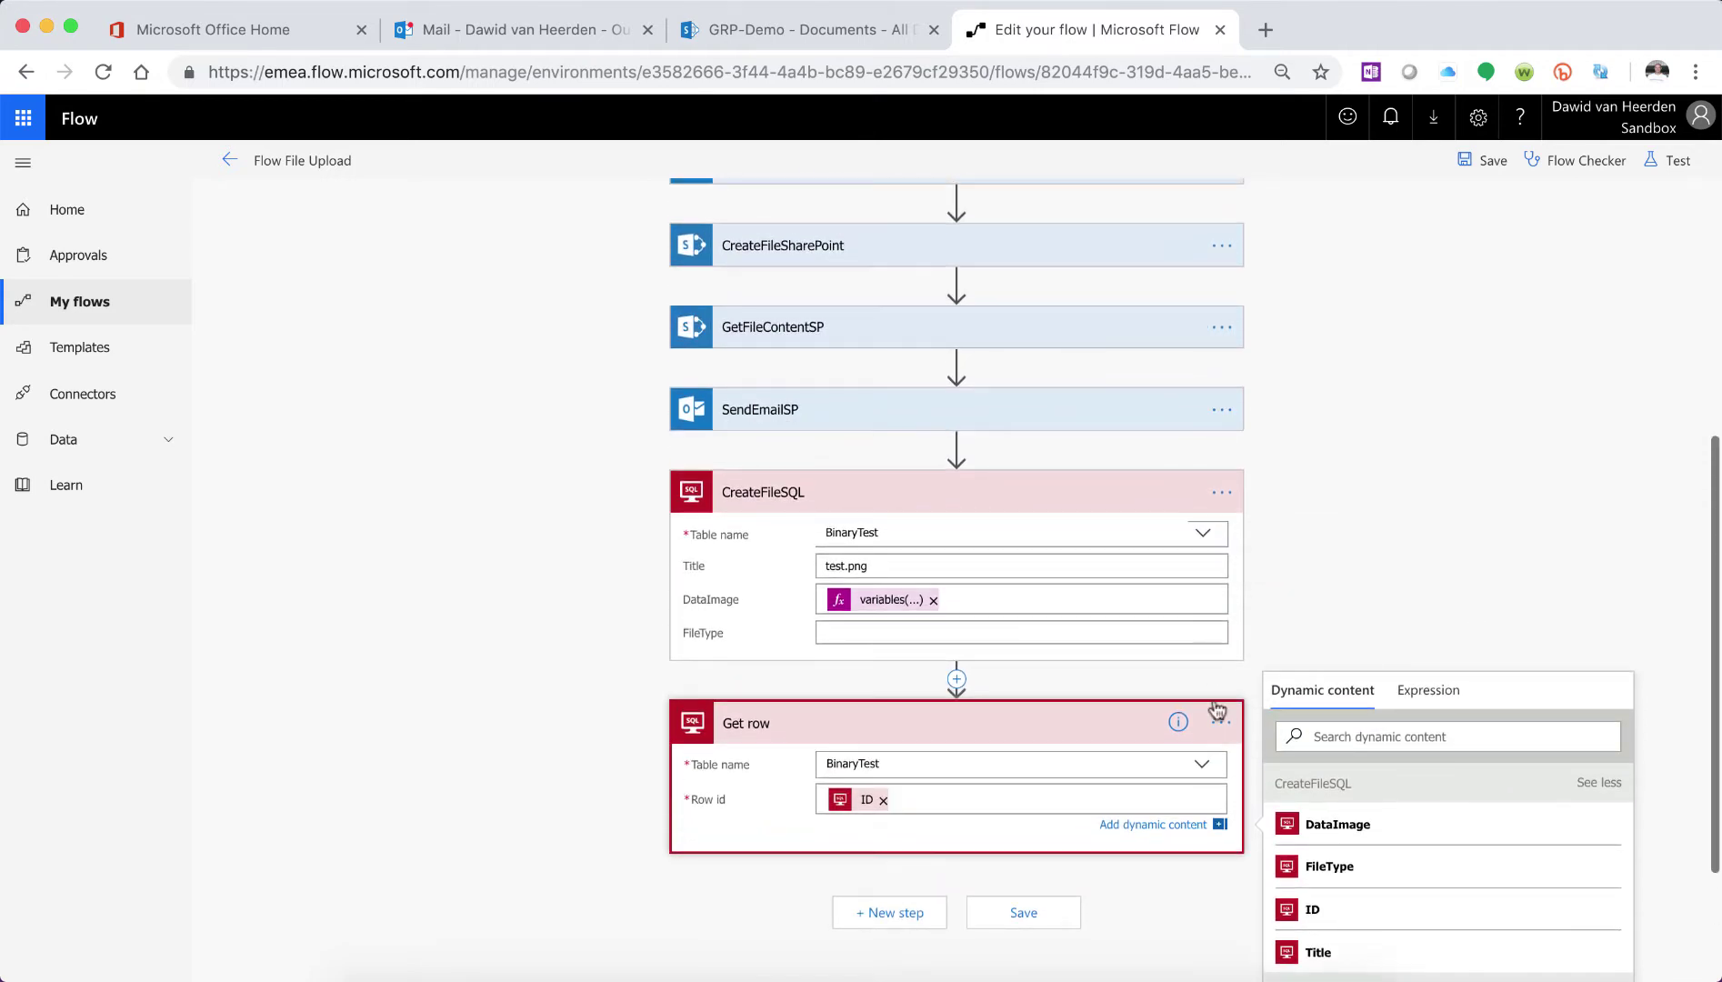
left_click(1219, 720)
- Rename the Get row step to GetFileContentSQL and add a new step after it
left_click(1221, 781)
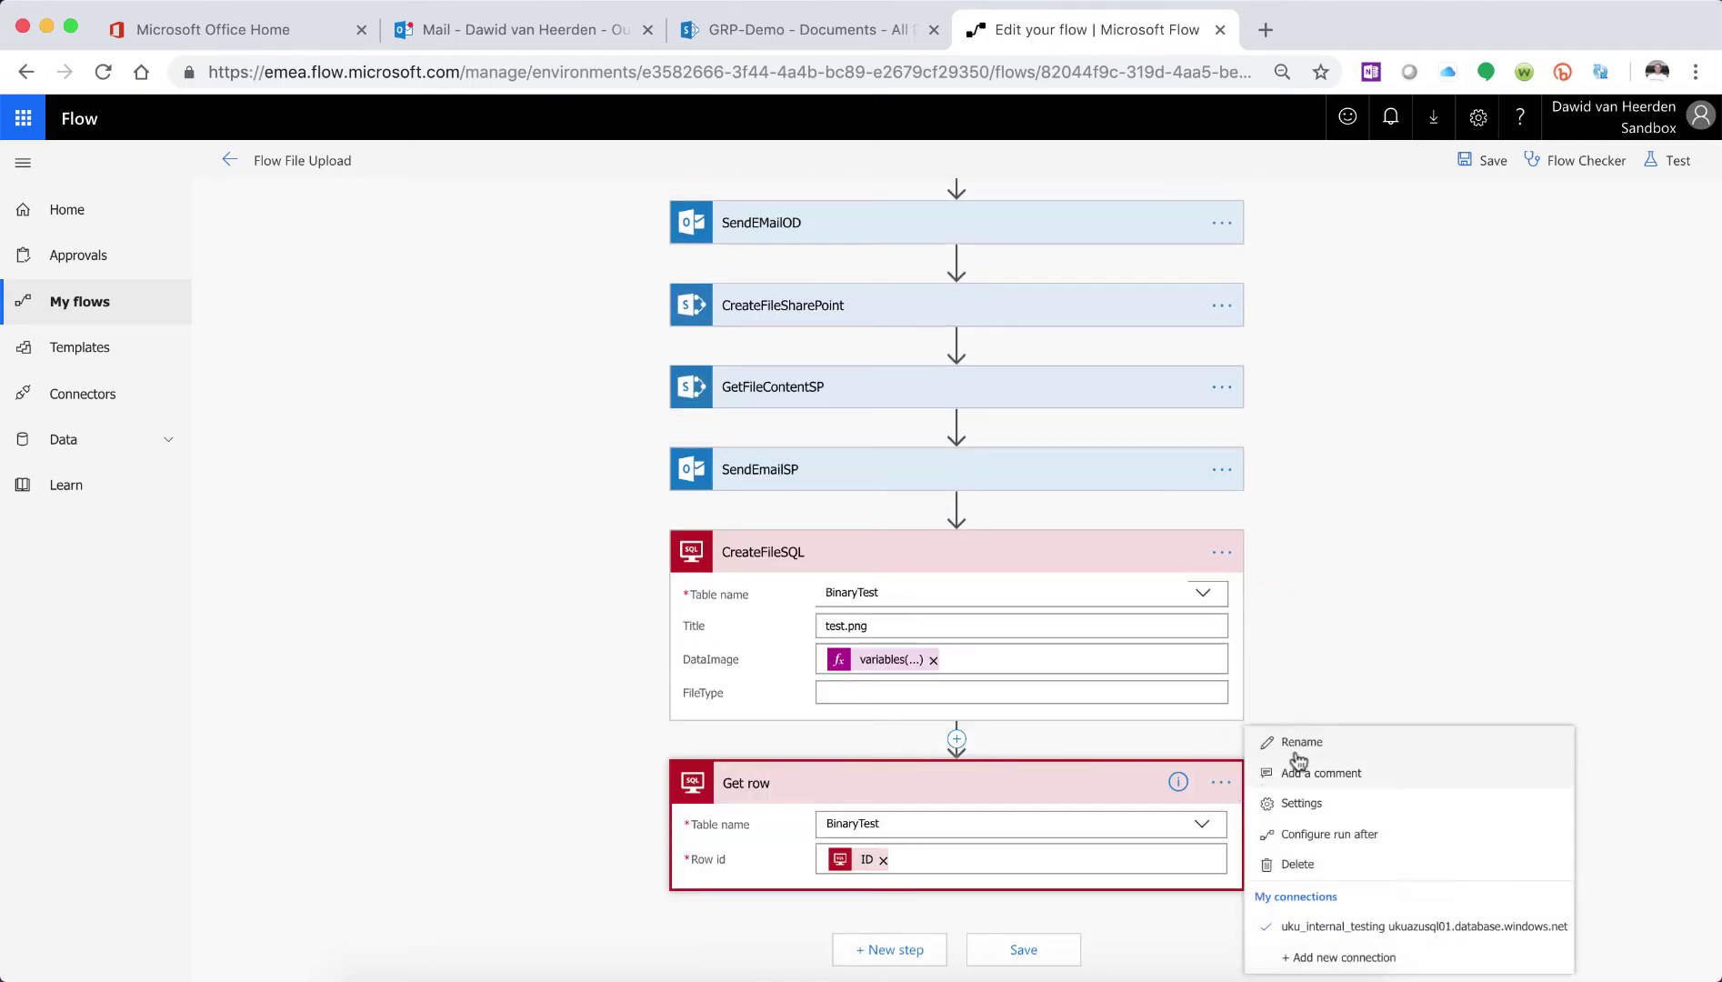
left_click(1304, 740)
type("GetFi")
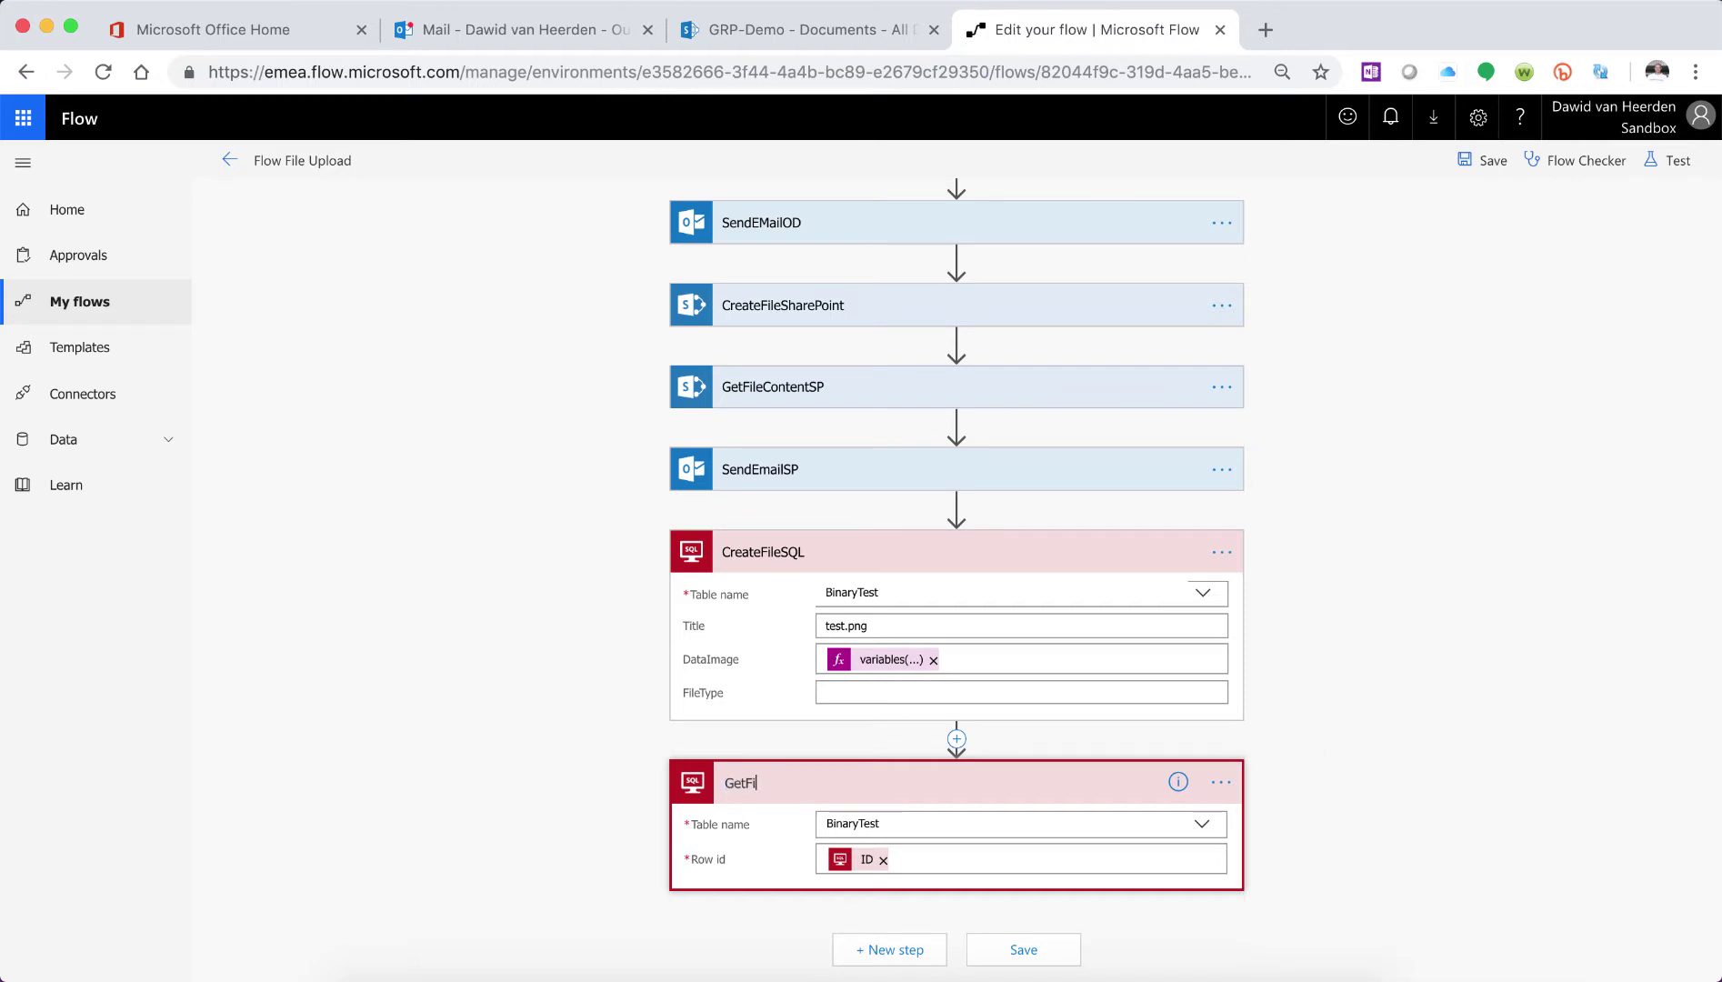
type("leConettentSQL")
key("Return")
left_click(889, 956)
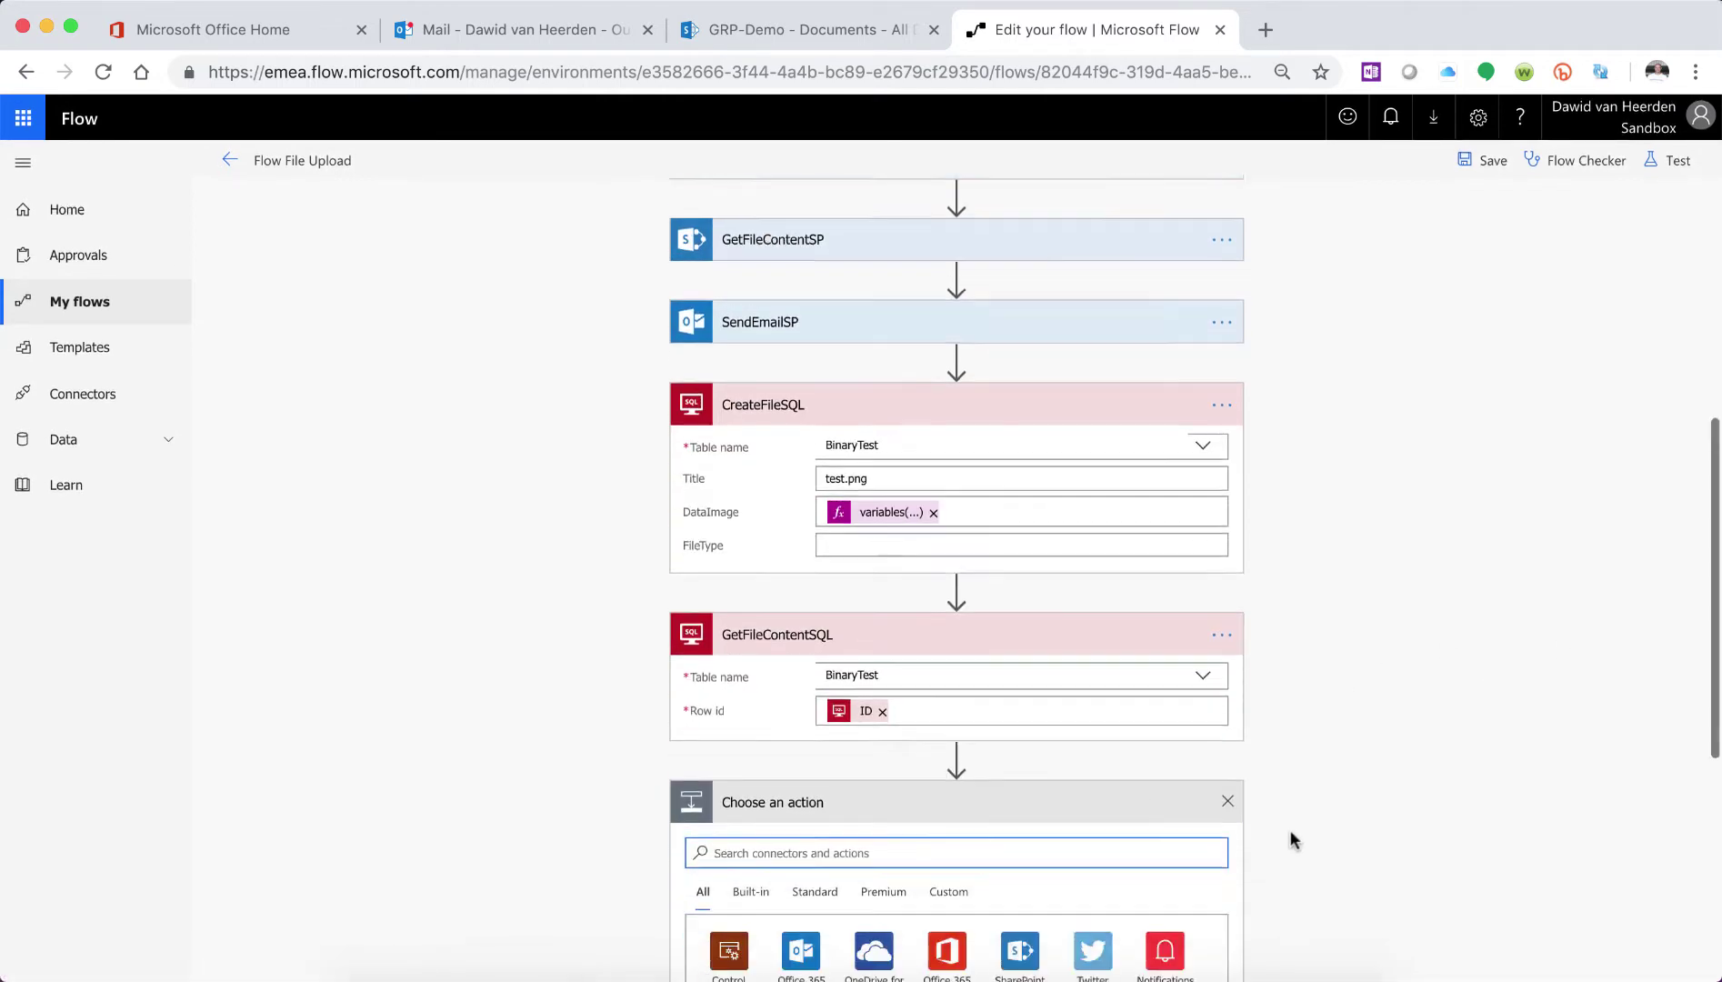
- Add an Office 365 Outlook Send an email action addressed to the owner's e-mail
left_click(780, 741)
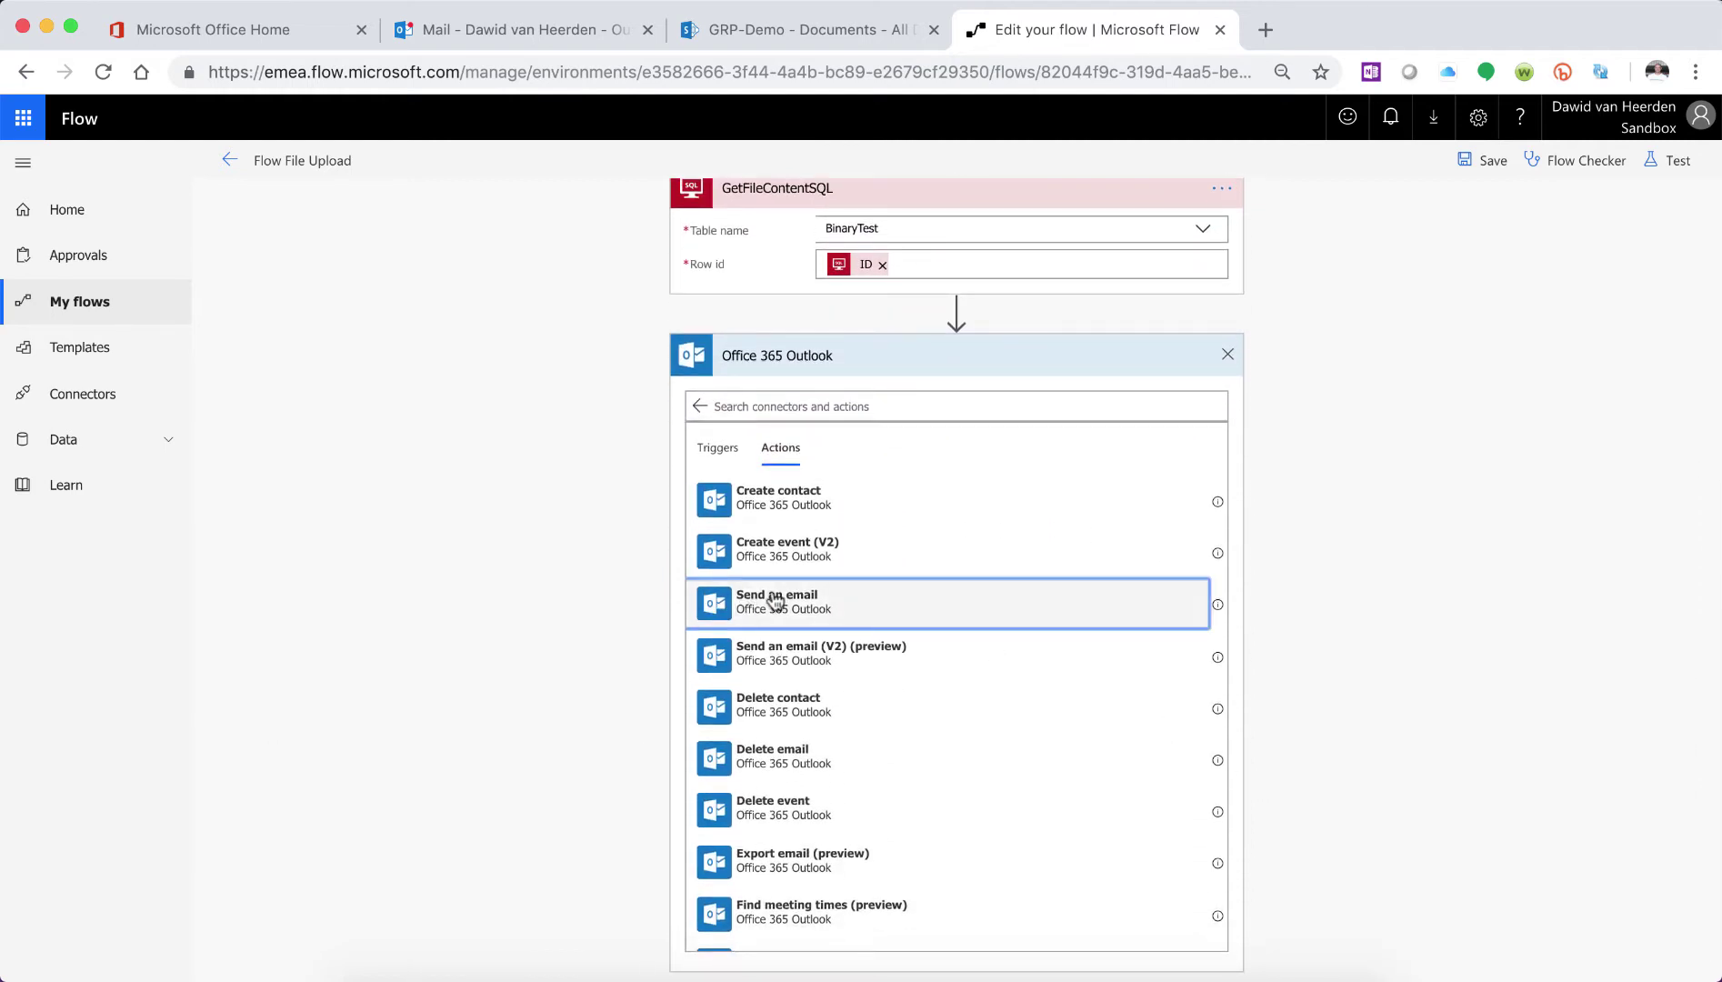
left_click(775, 596)
left_click(962, 775)
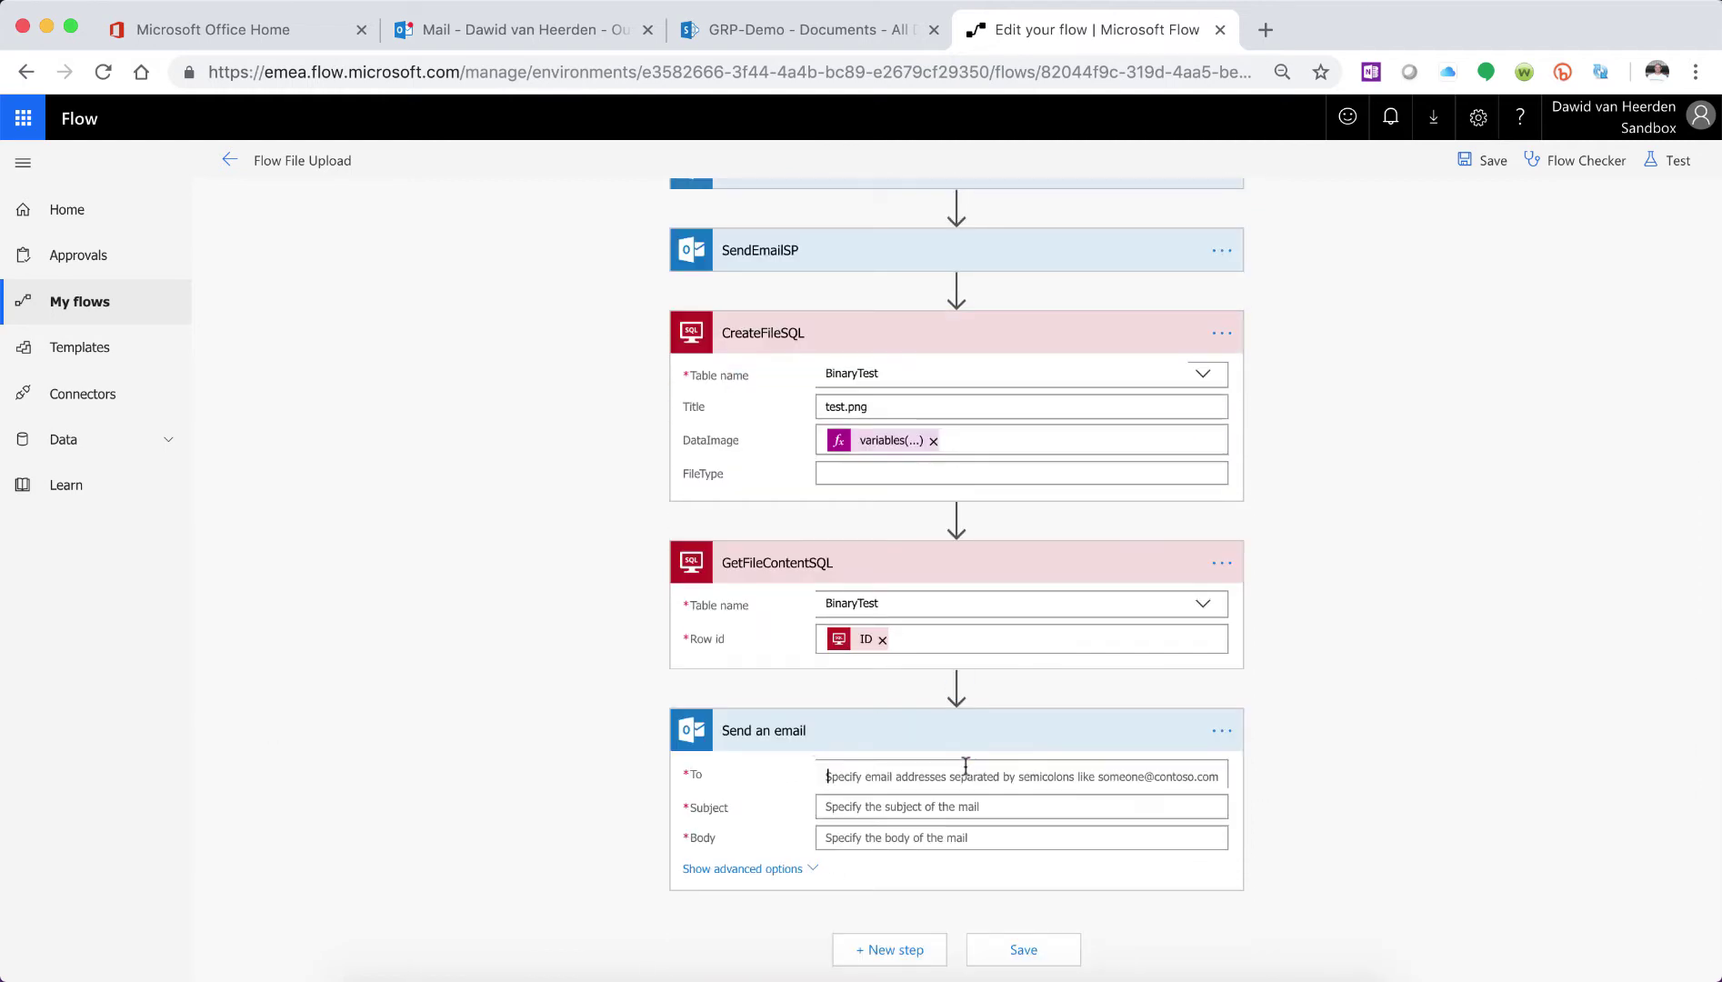
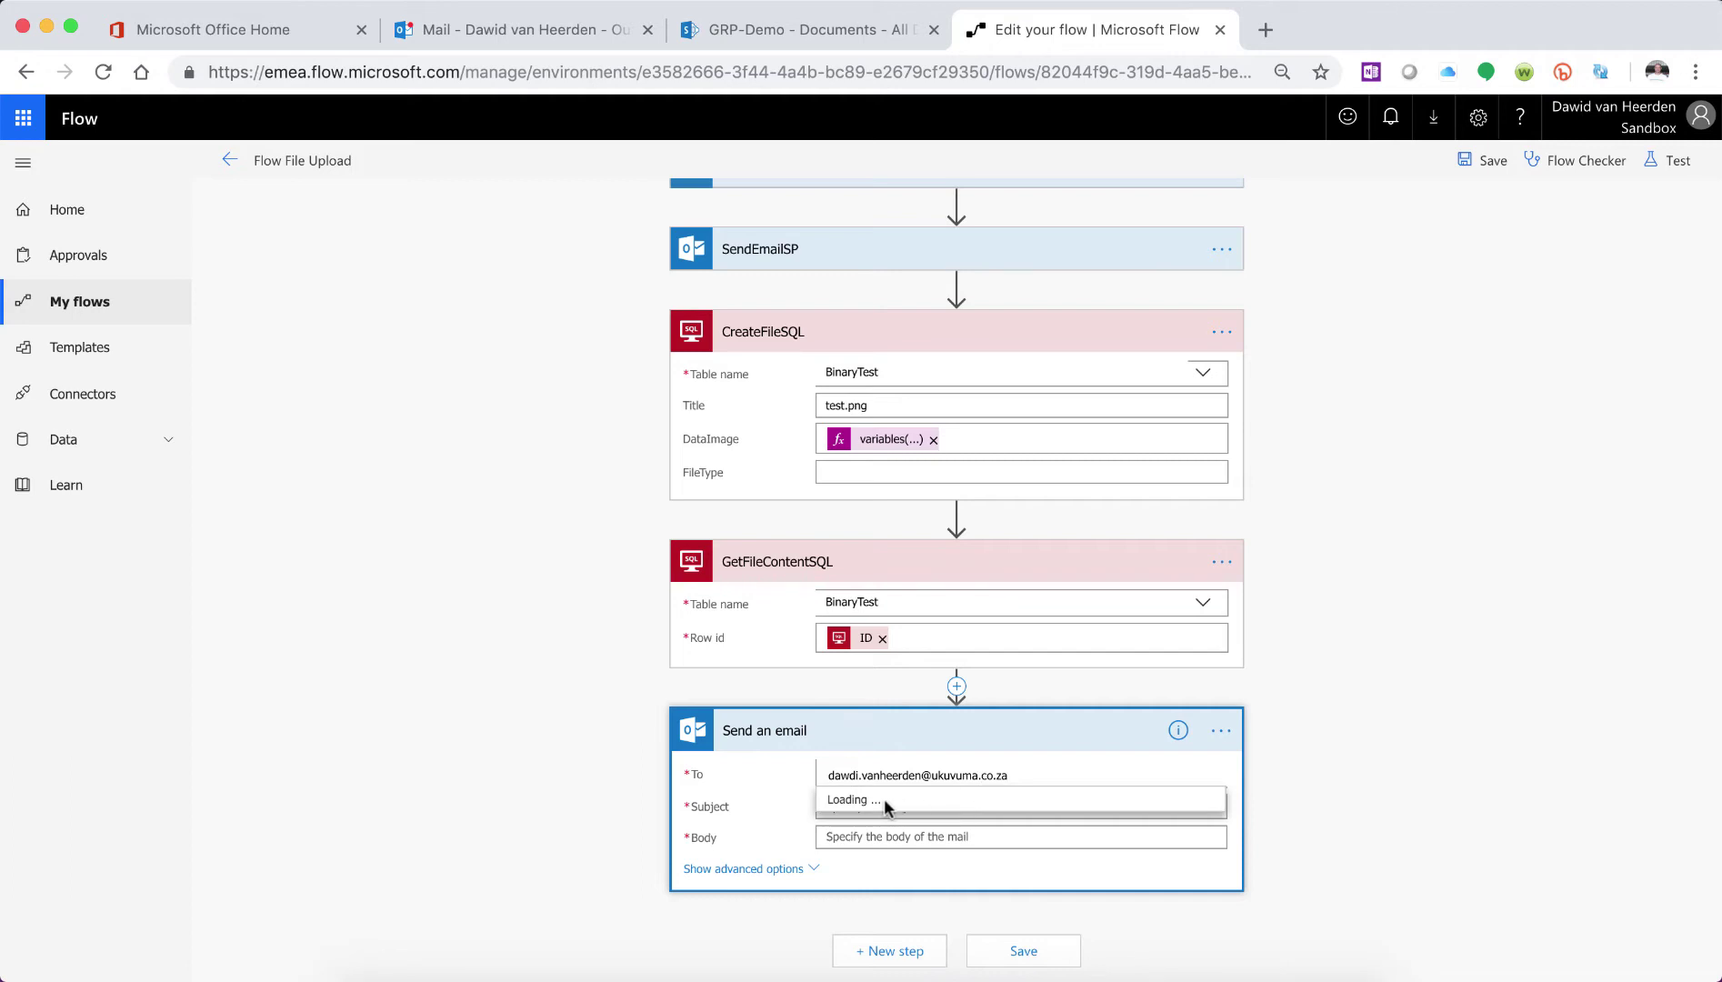
left_click(859, 774)
key("BackSpace")
key("BackSpace")
type("id")
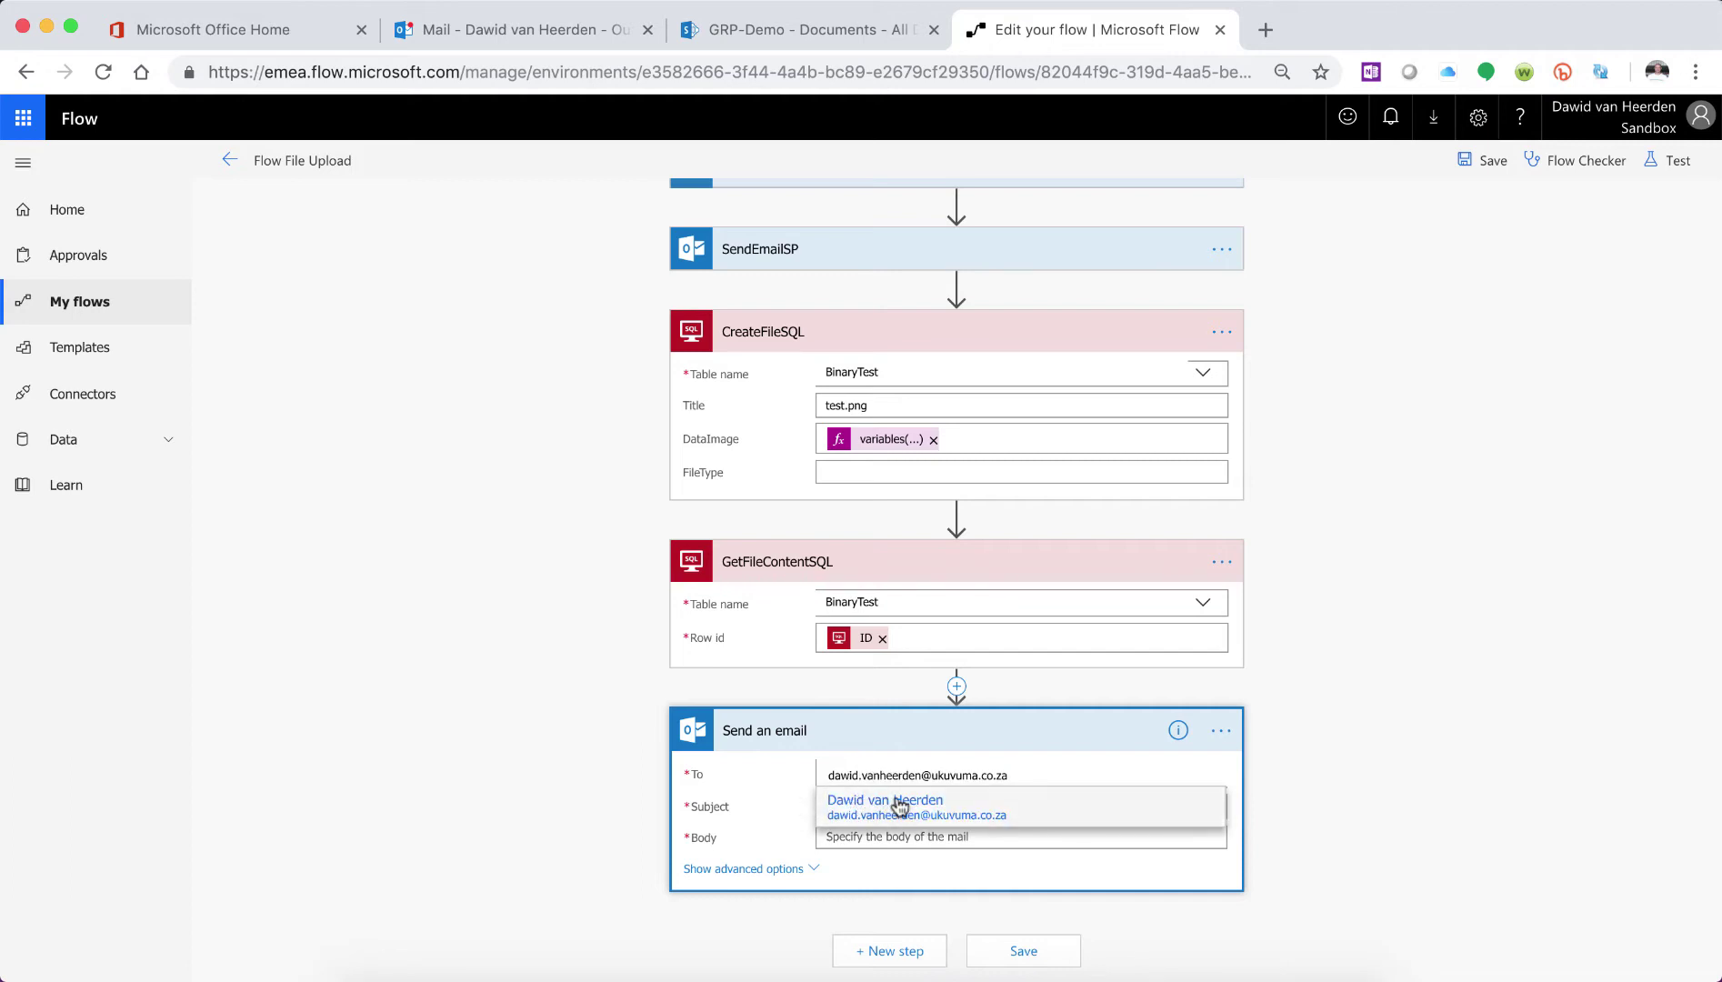
left_click(891, 804)
- Set the subject to 'Test Attachment SQL', adapted from SendEmailSP's subject
left_click(924, 806)
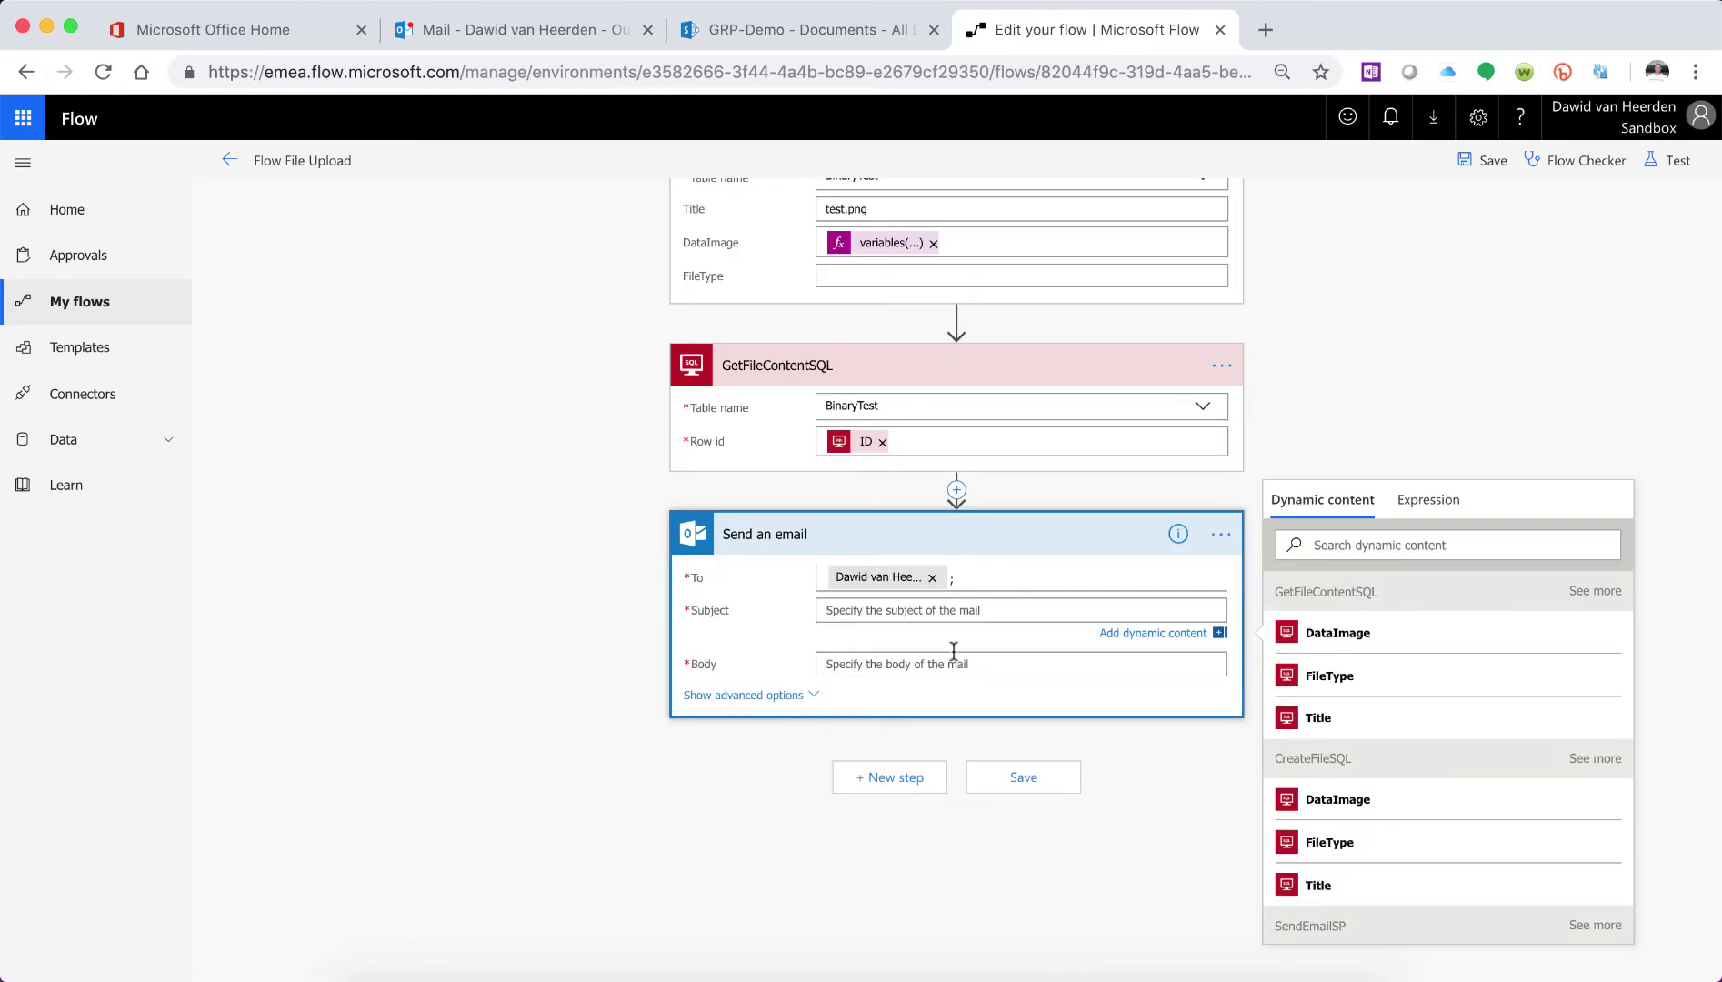
scroll(953, 650, "up", 3)
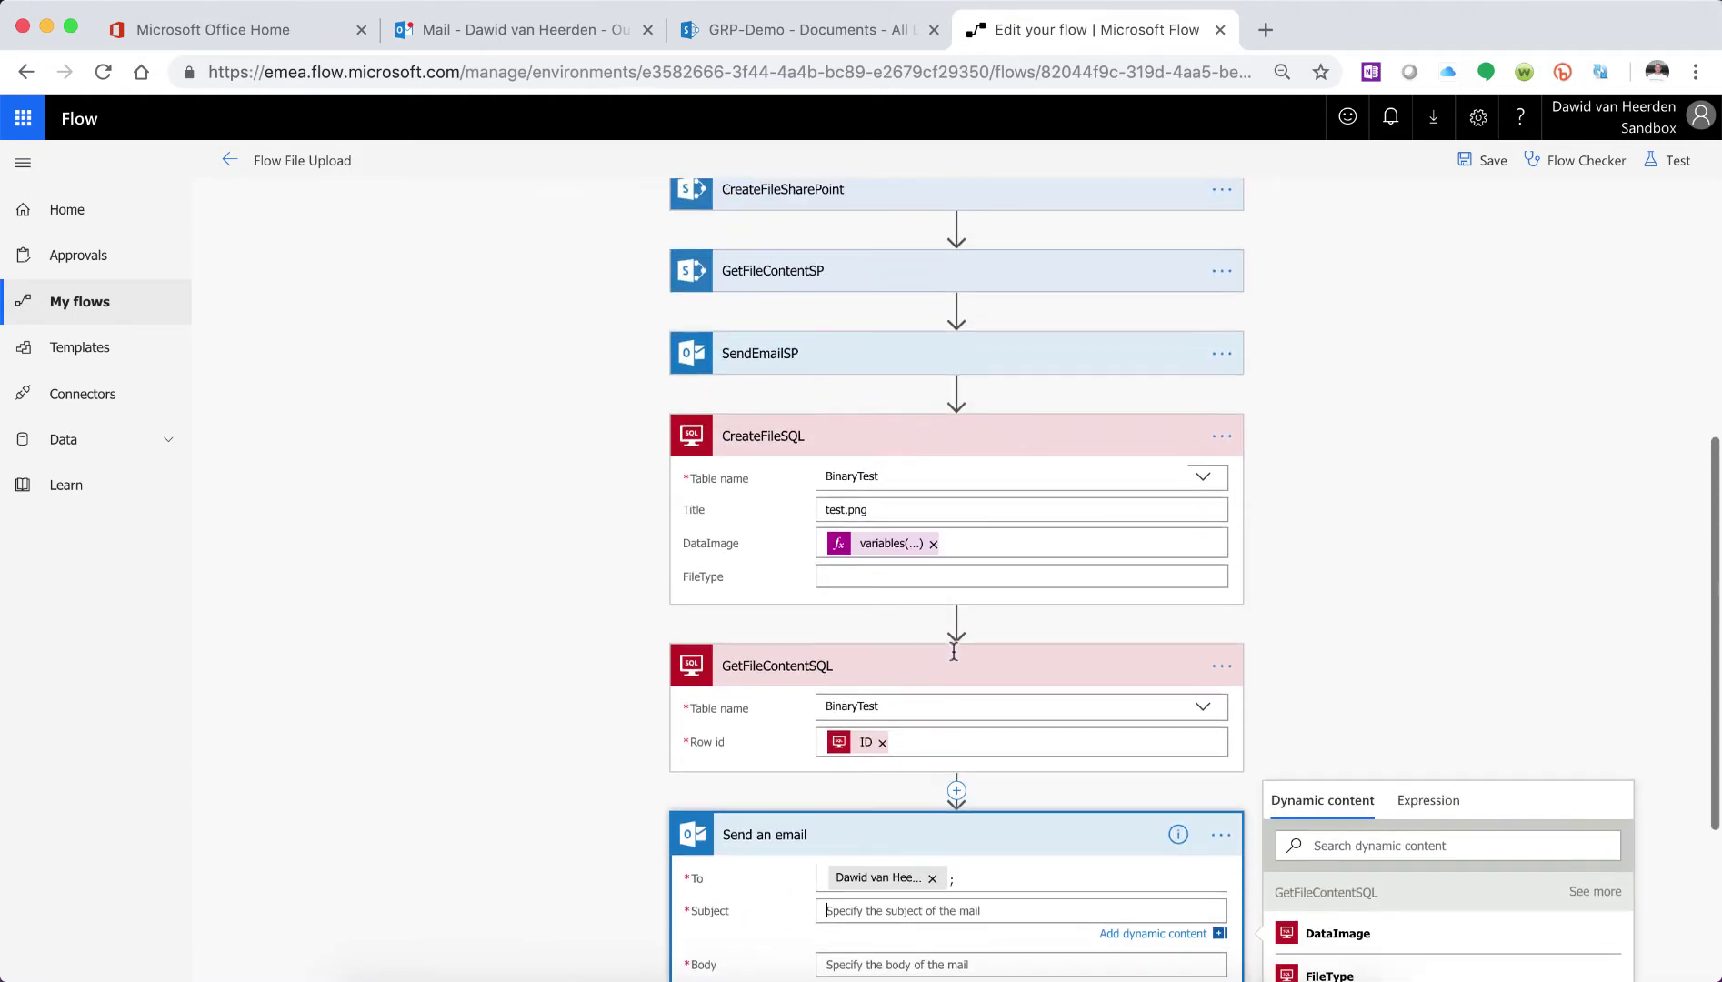
left_click(781, 355)
left_click(957, 430)
triple_click(959, 433)
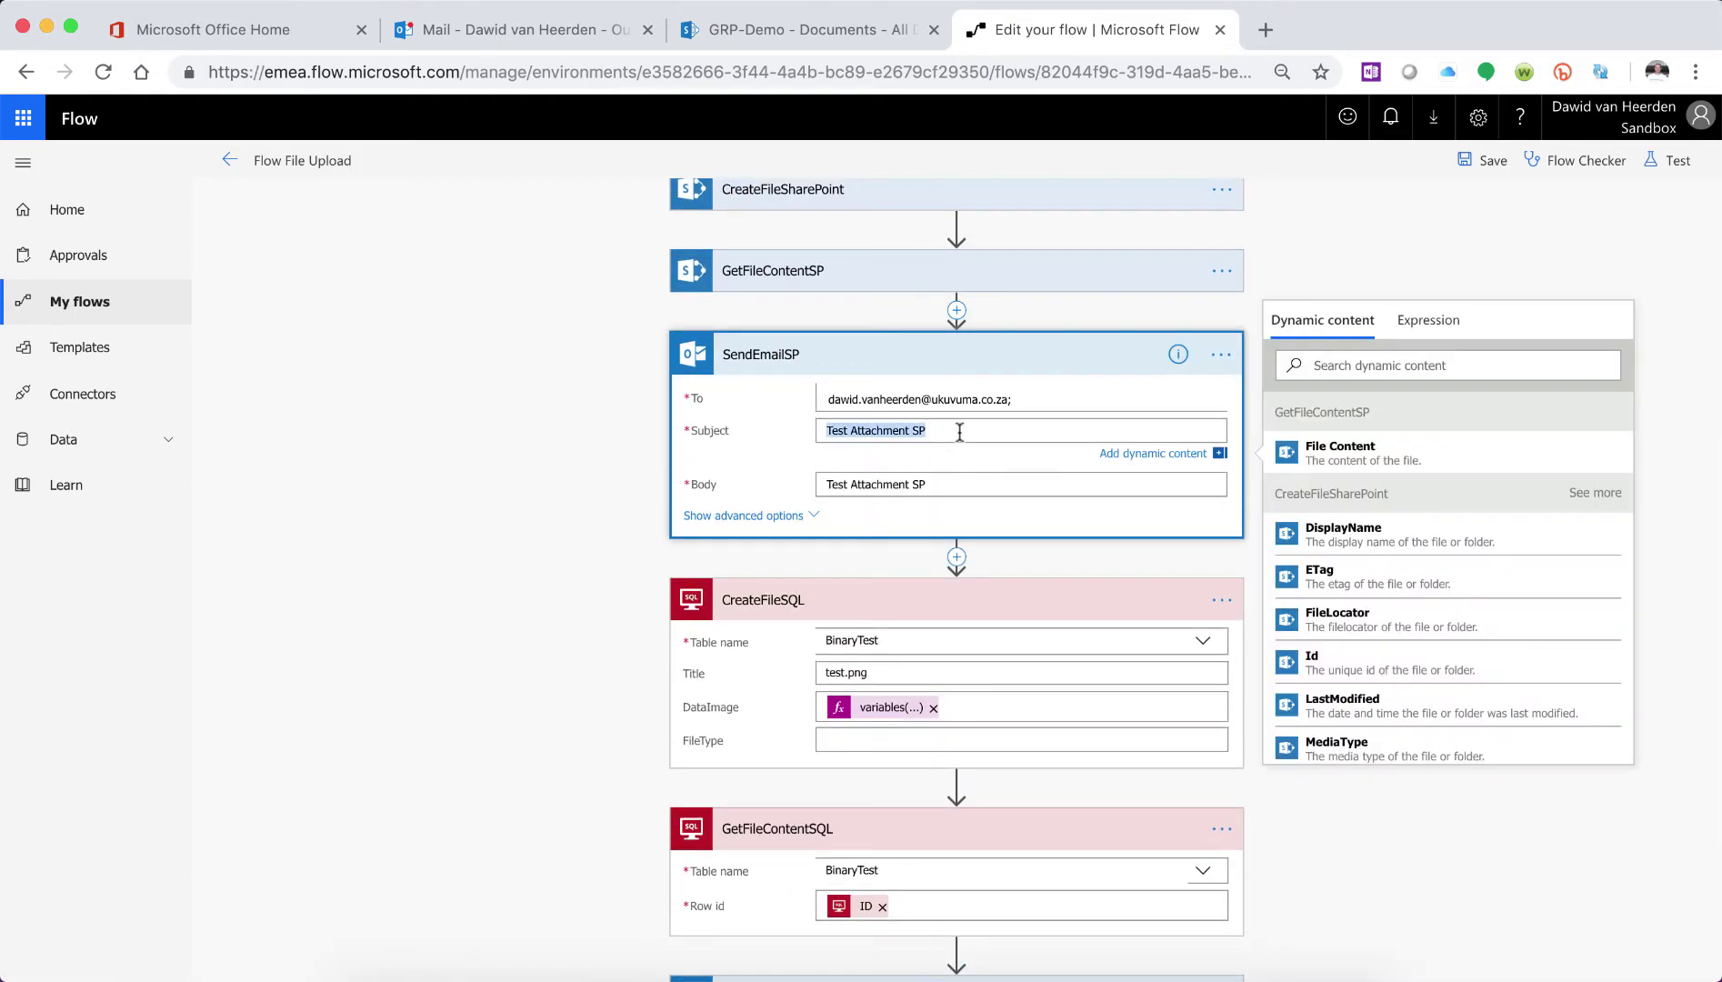
key("ctrl+c")
scroll(959, 432, "down", 3)
left_click(969, 798)
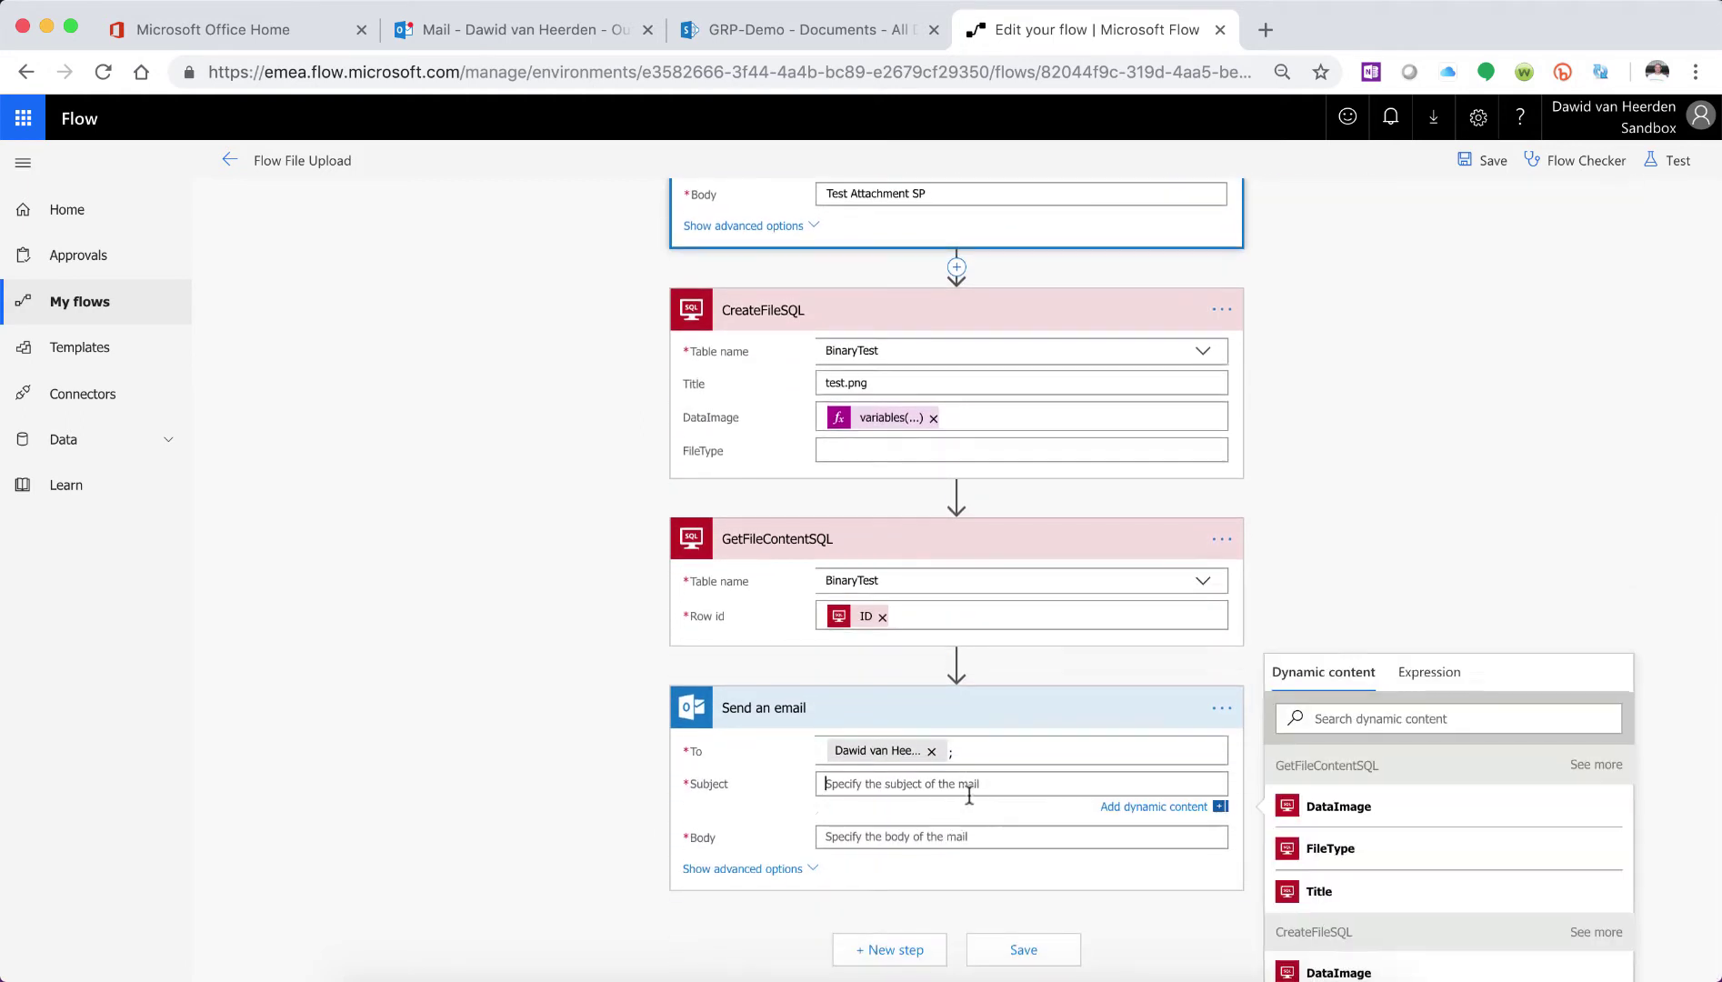
key("ctrl+v")
key("BackSpace")
type("Q")
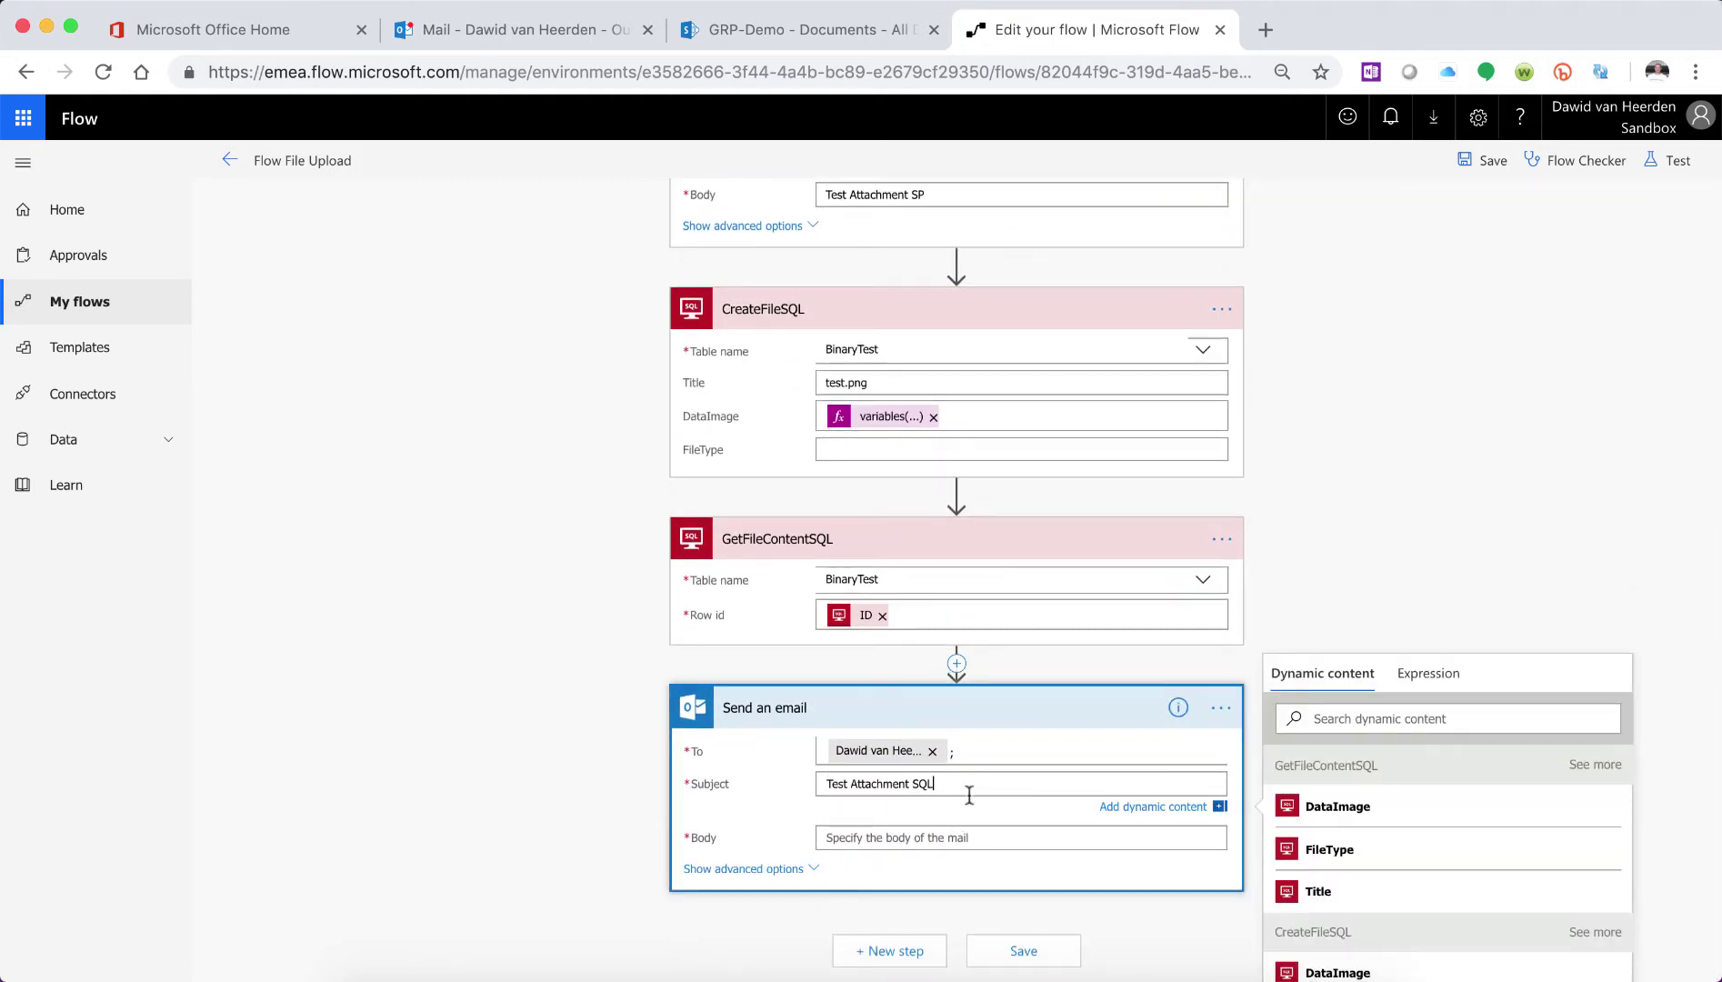
type("L")
- Set the email body to 'Test Attachment SQL'
left_click(936, 839)
key("ctrl+v")
key("BackSpace")
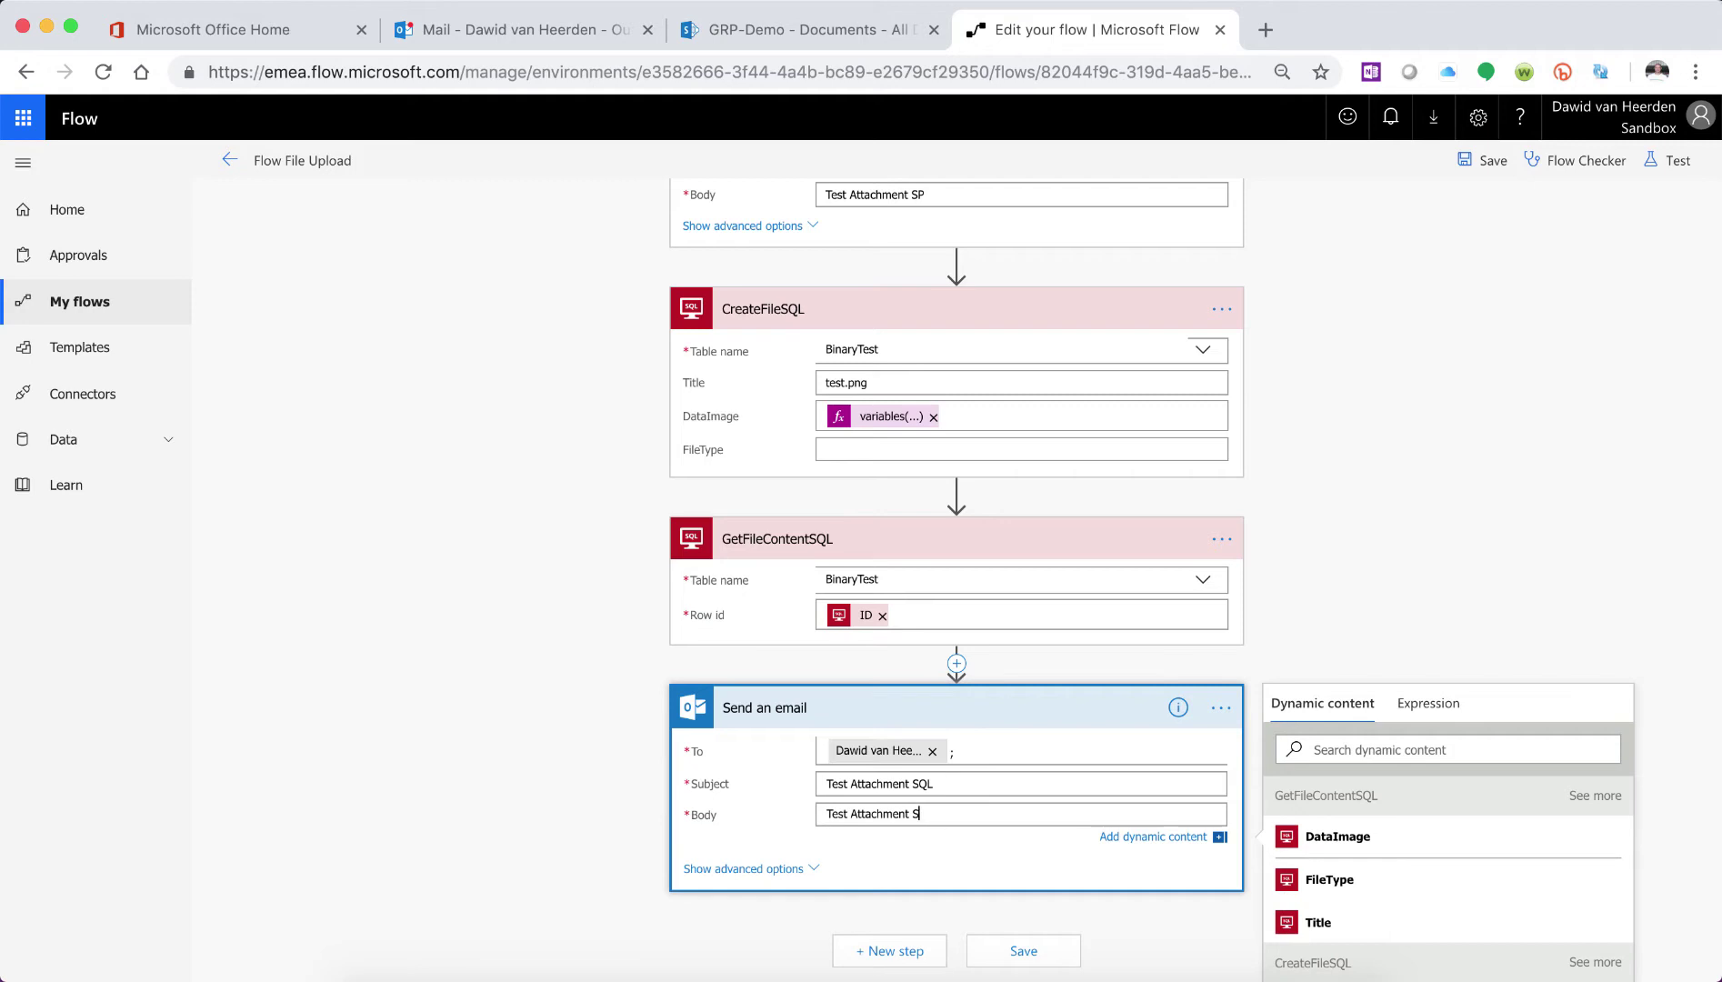
key("BackSpace")
type("SQL")
scroll(727, 672, "down", 3)
- Attach test.png with GetFileContentSQL's DataImage as content, then save the flow
left_click(732, 667)
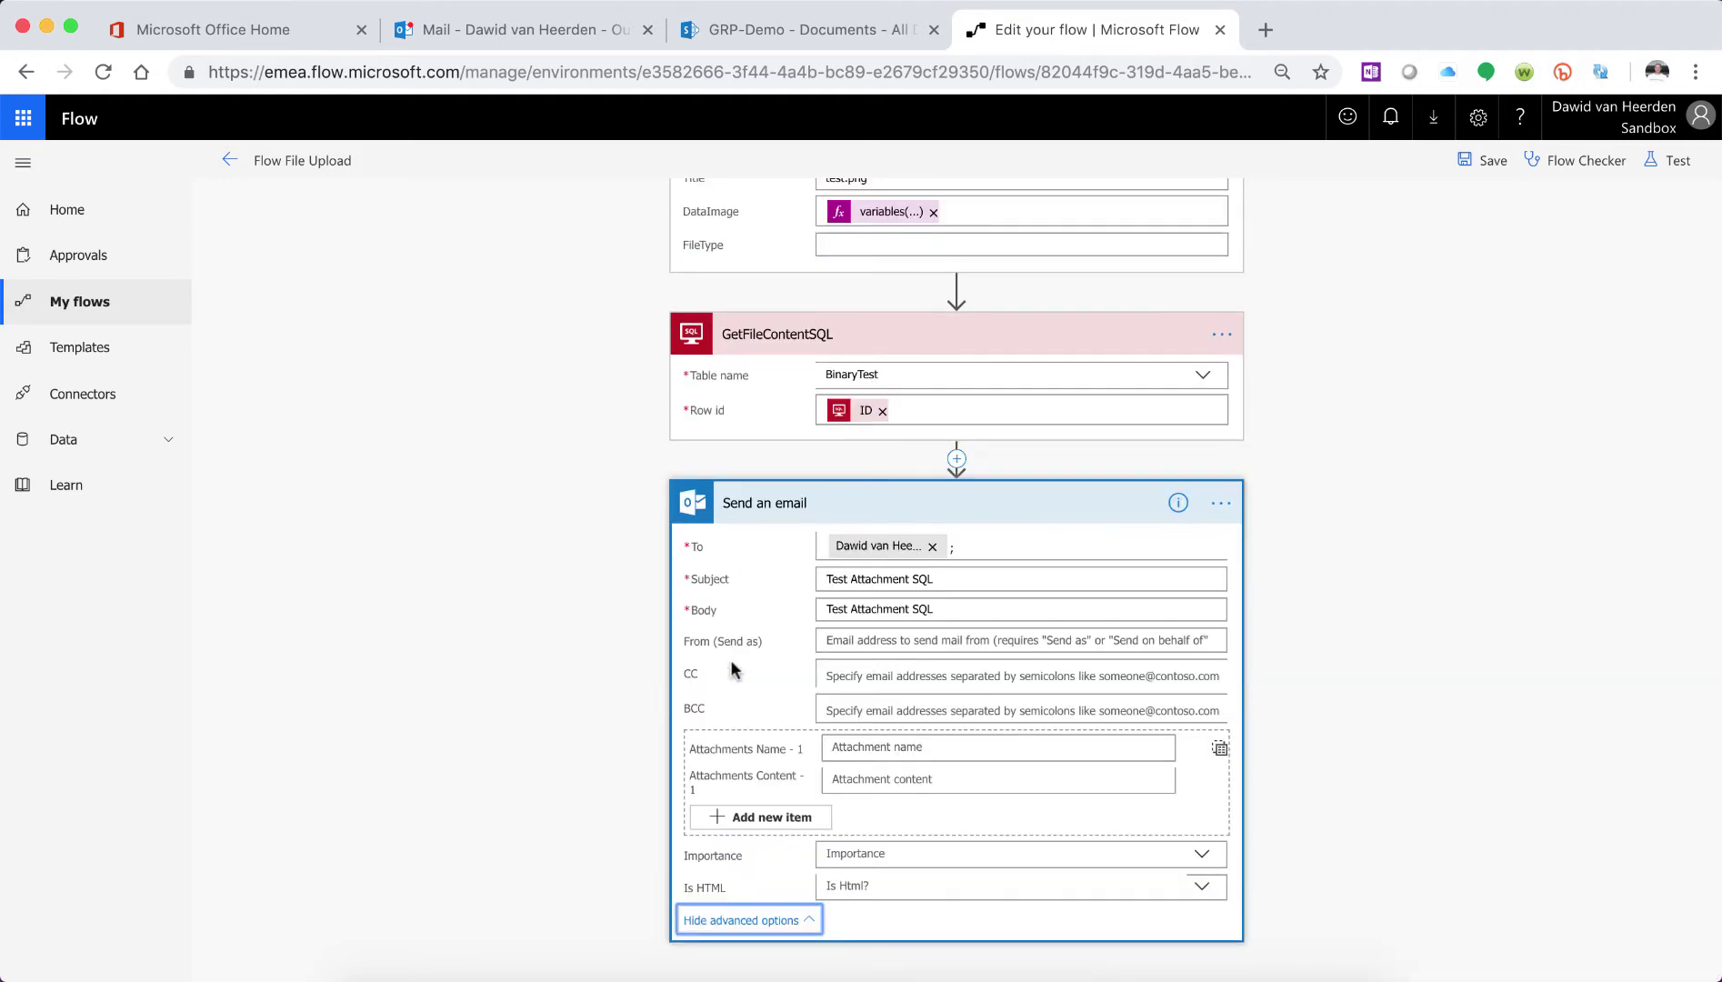
scroll(1003, 692, "down", 1)
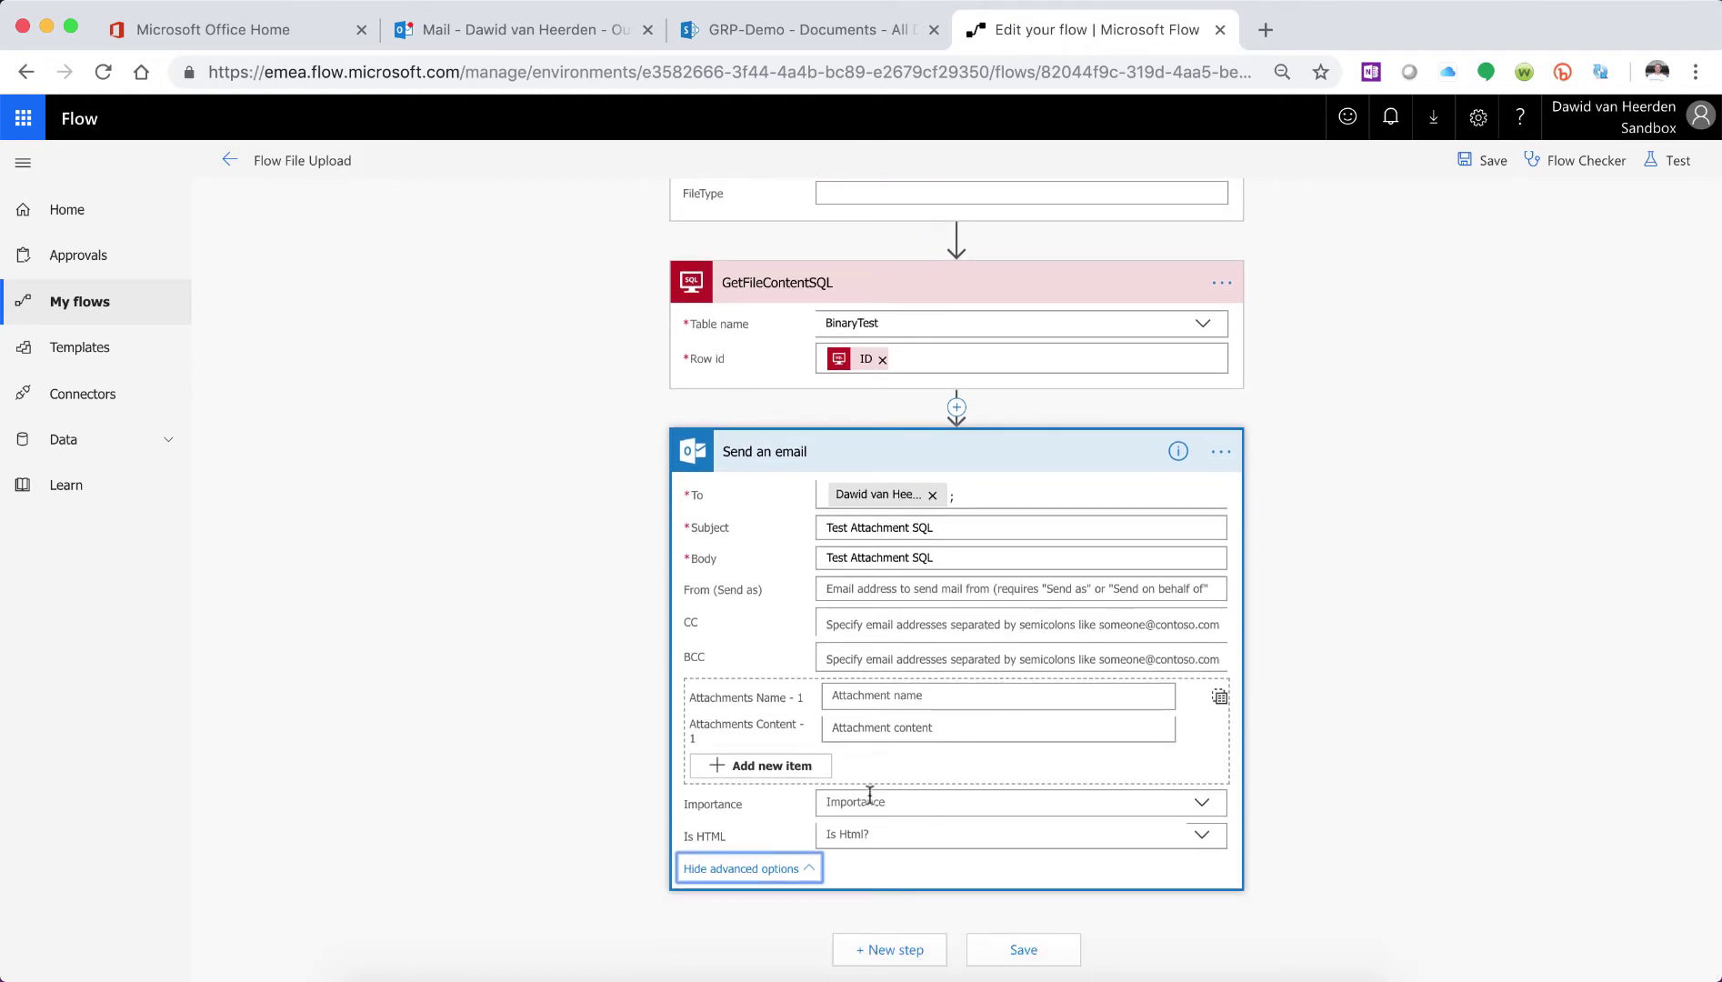
left_click(913, 700)
type("t")
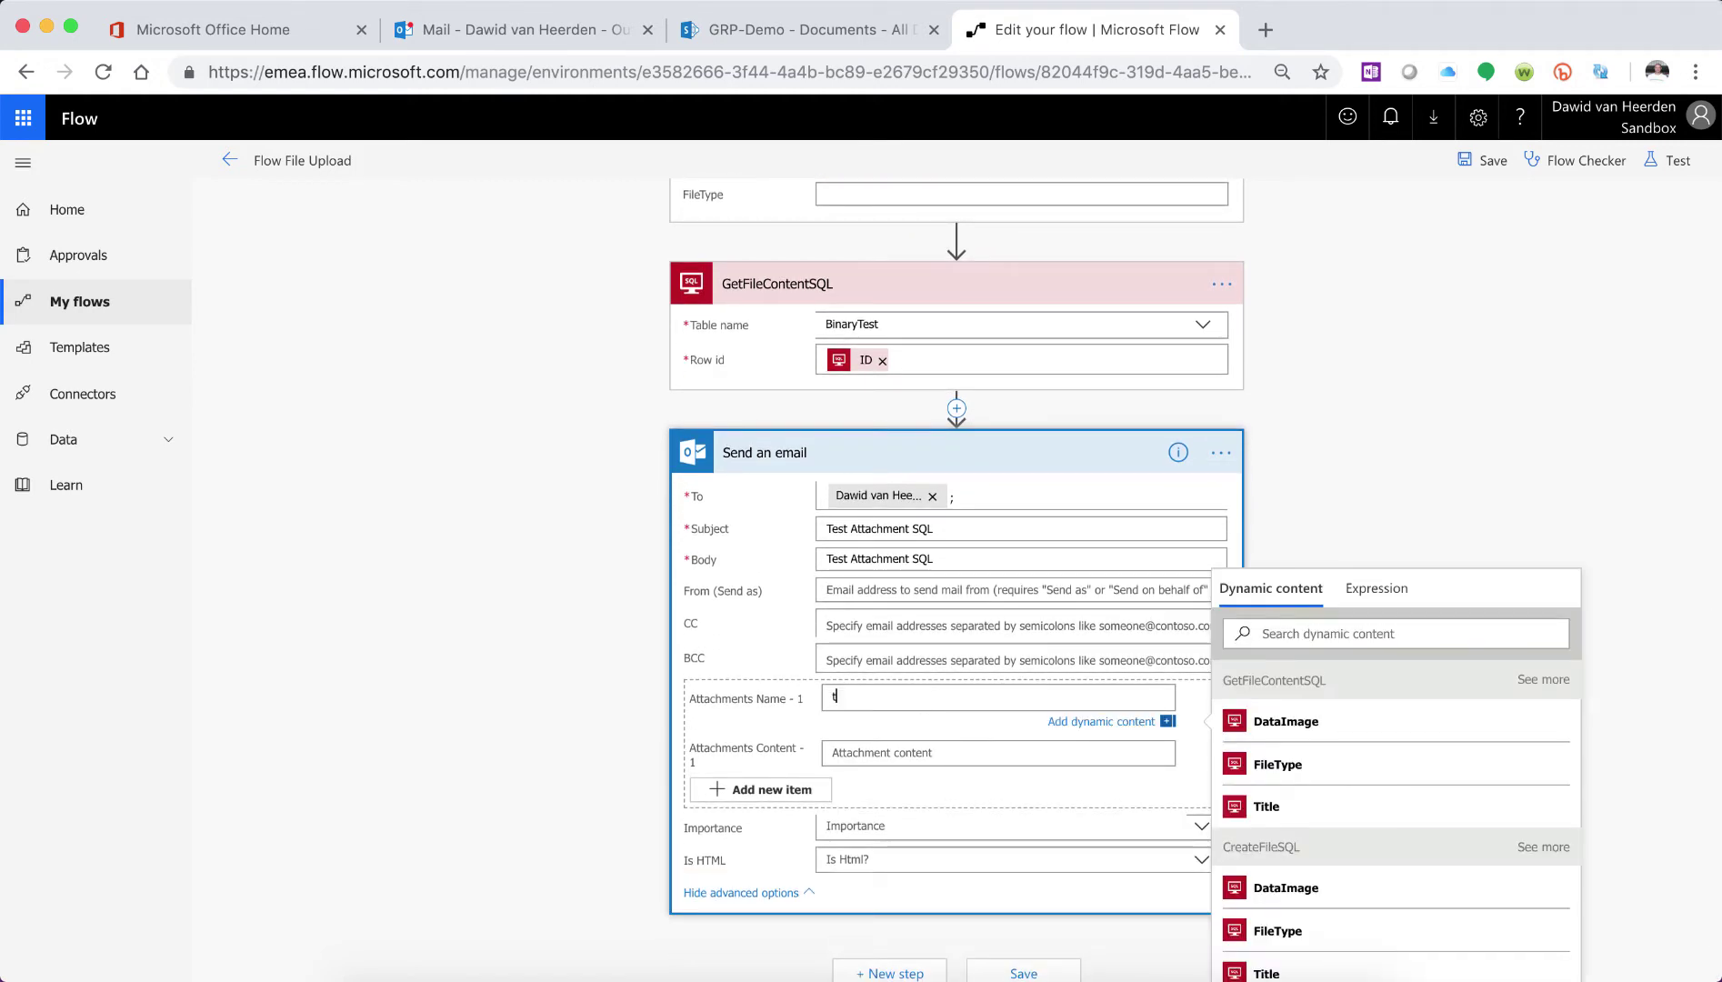
type("est.png")
left_click(923, 753)
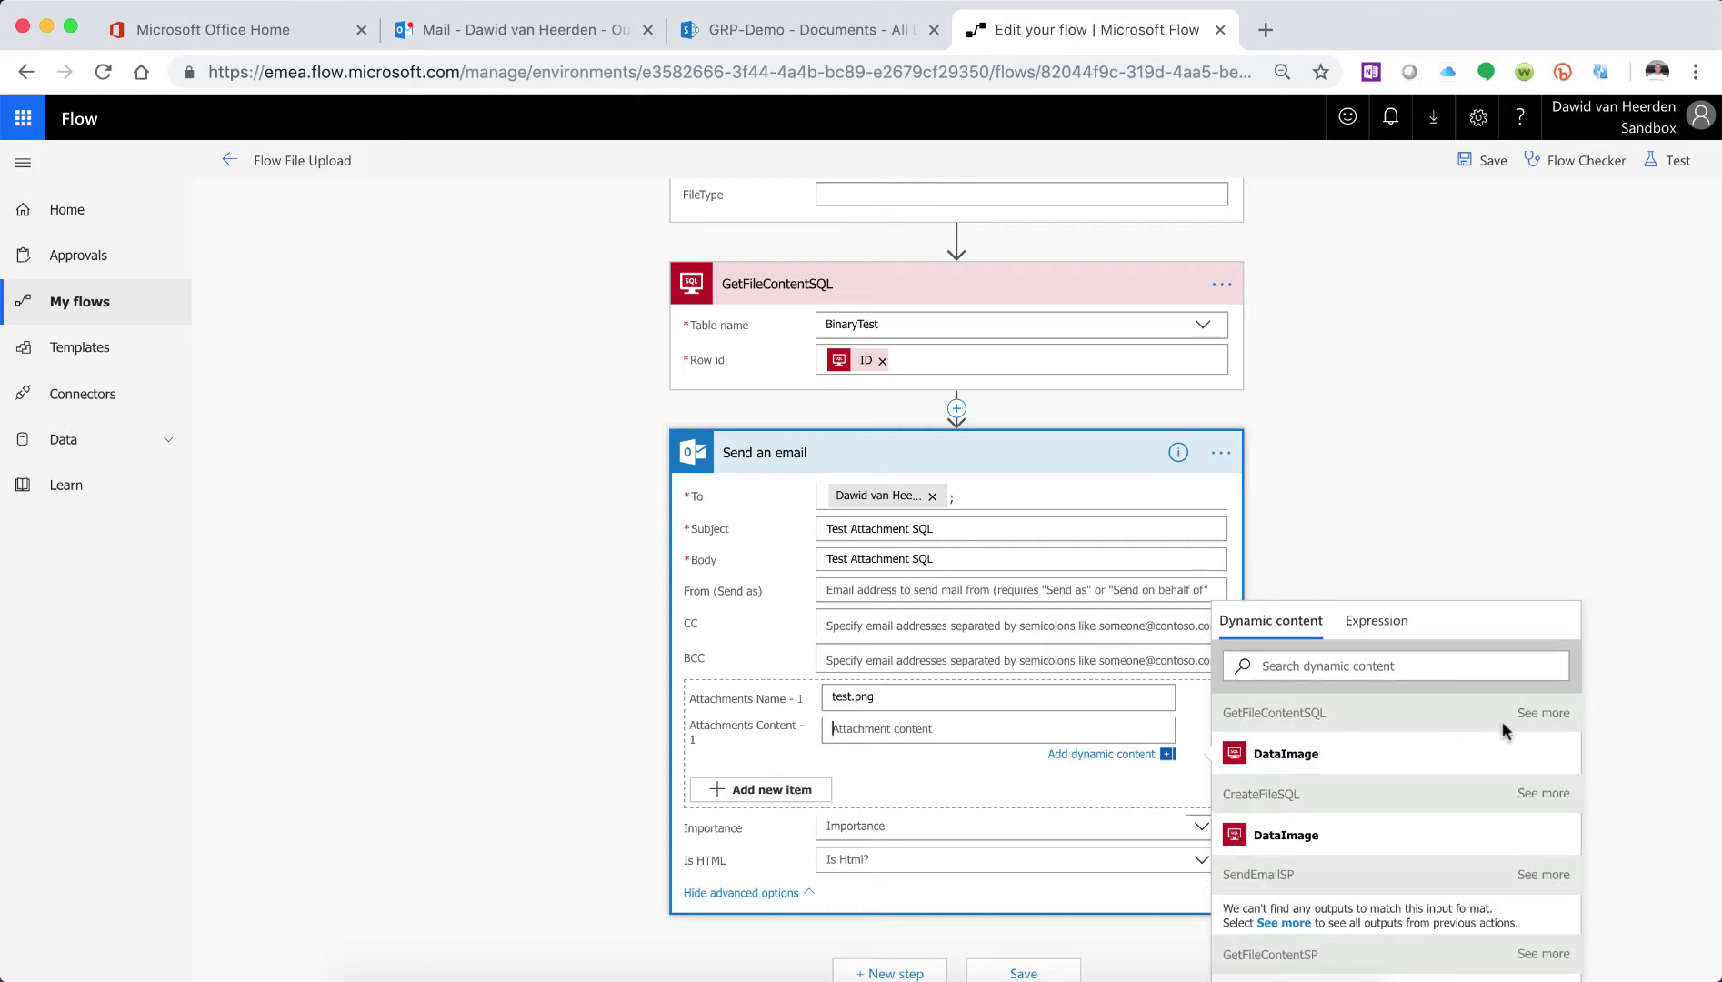
left_click(1555, 712)
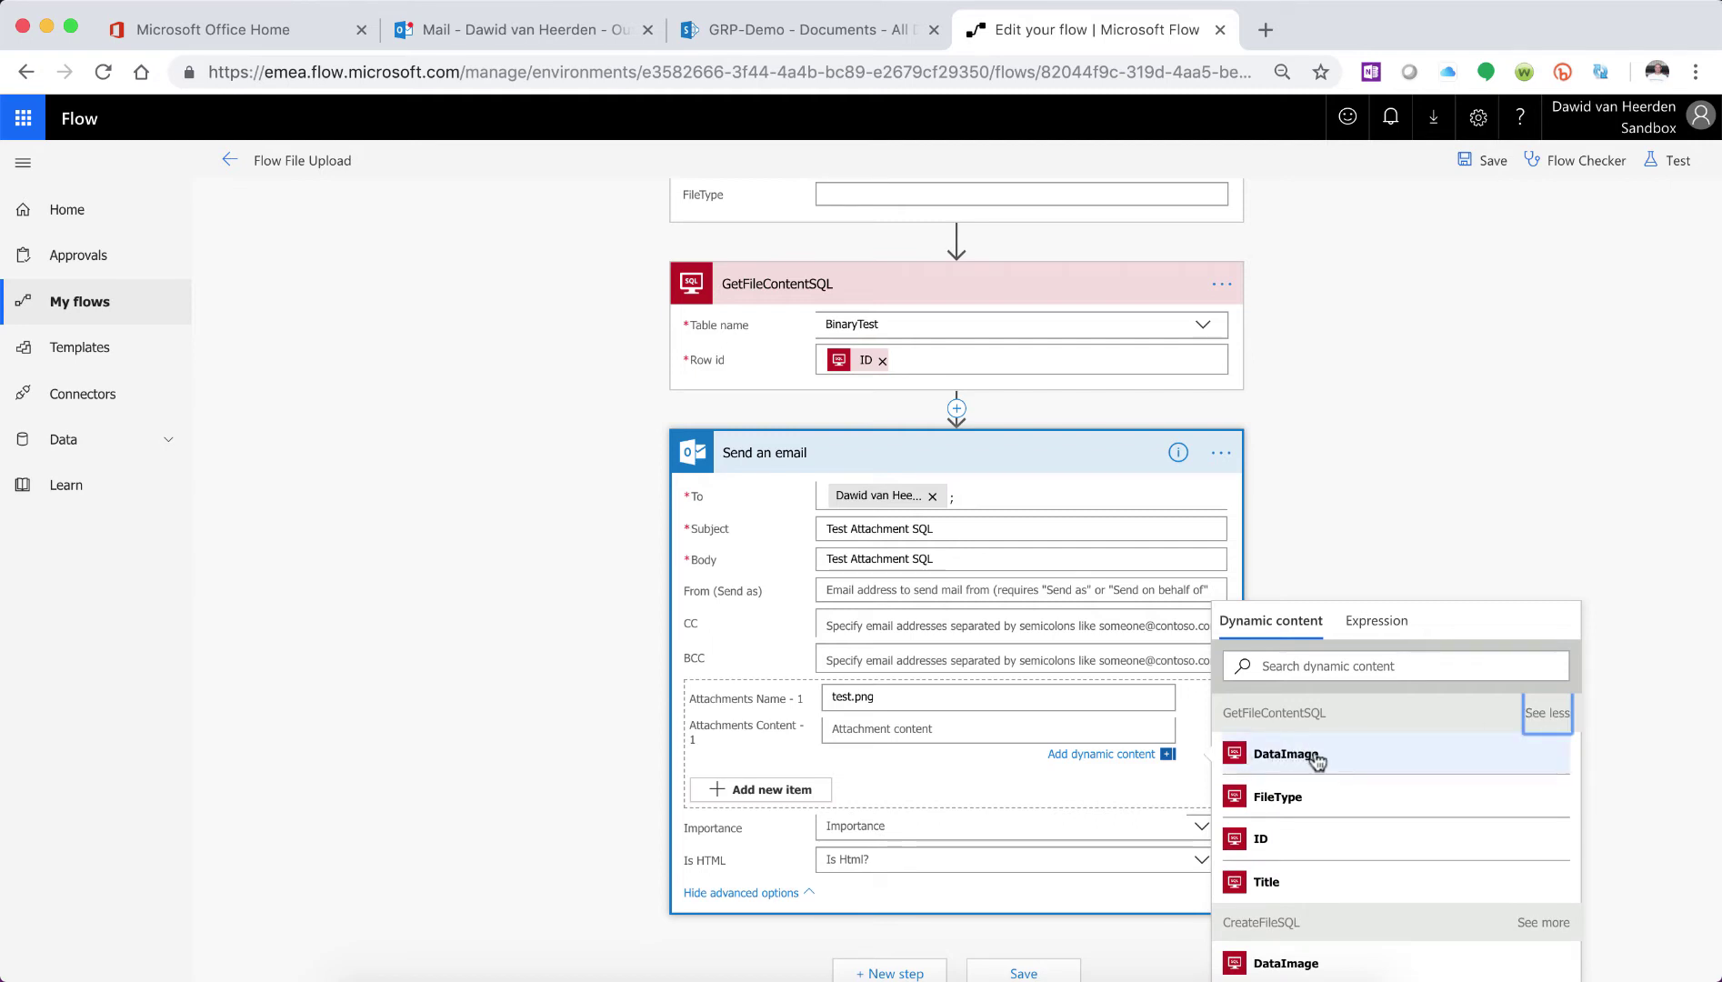
left_click(1316, 754)
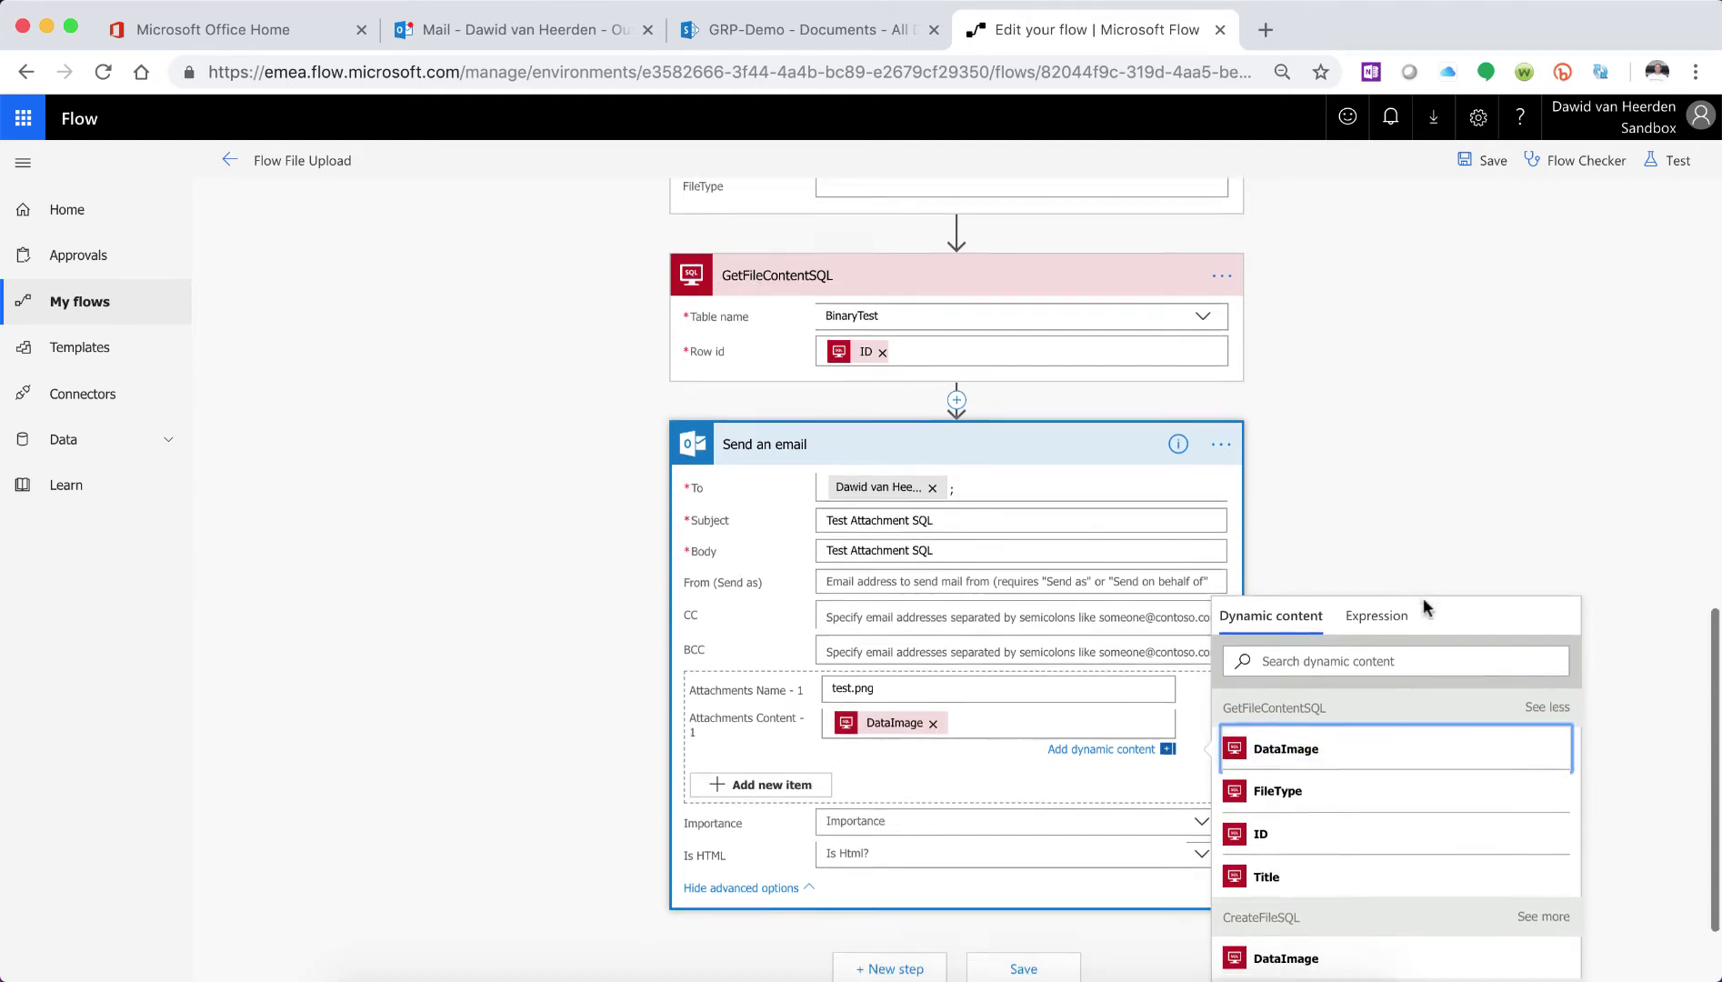
scroll(1423, 597, "down", 2)
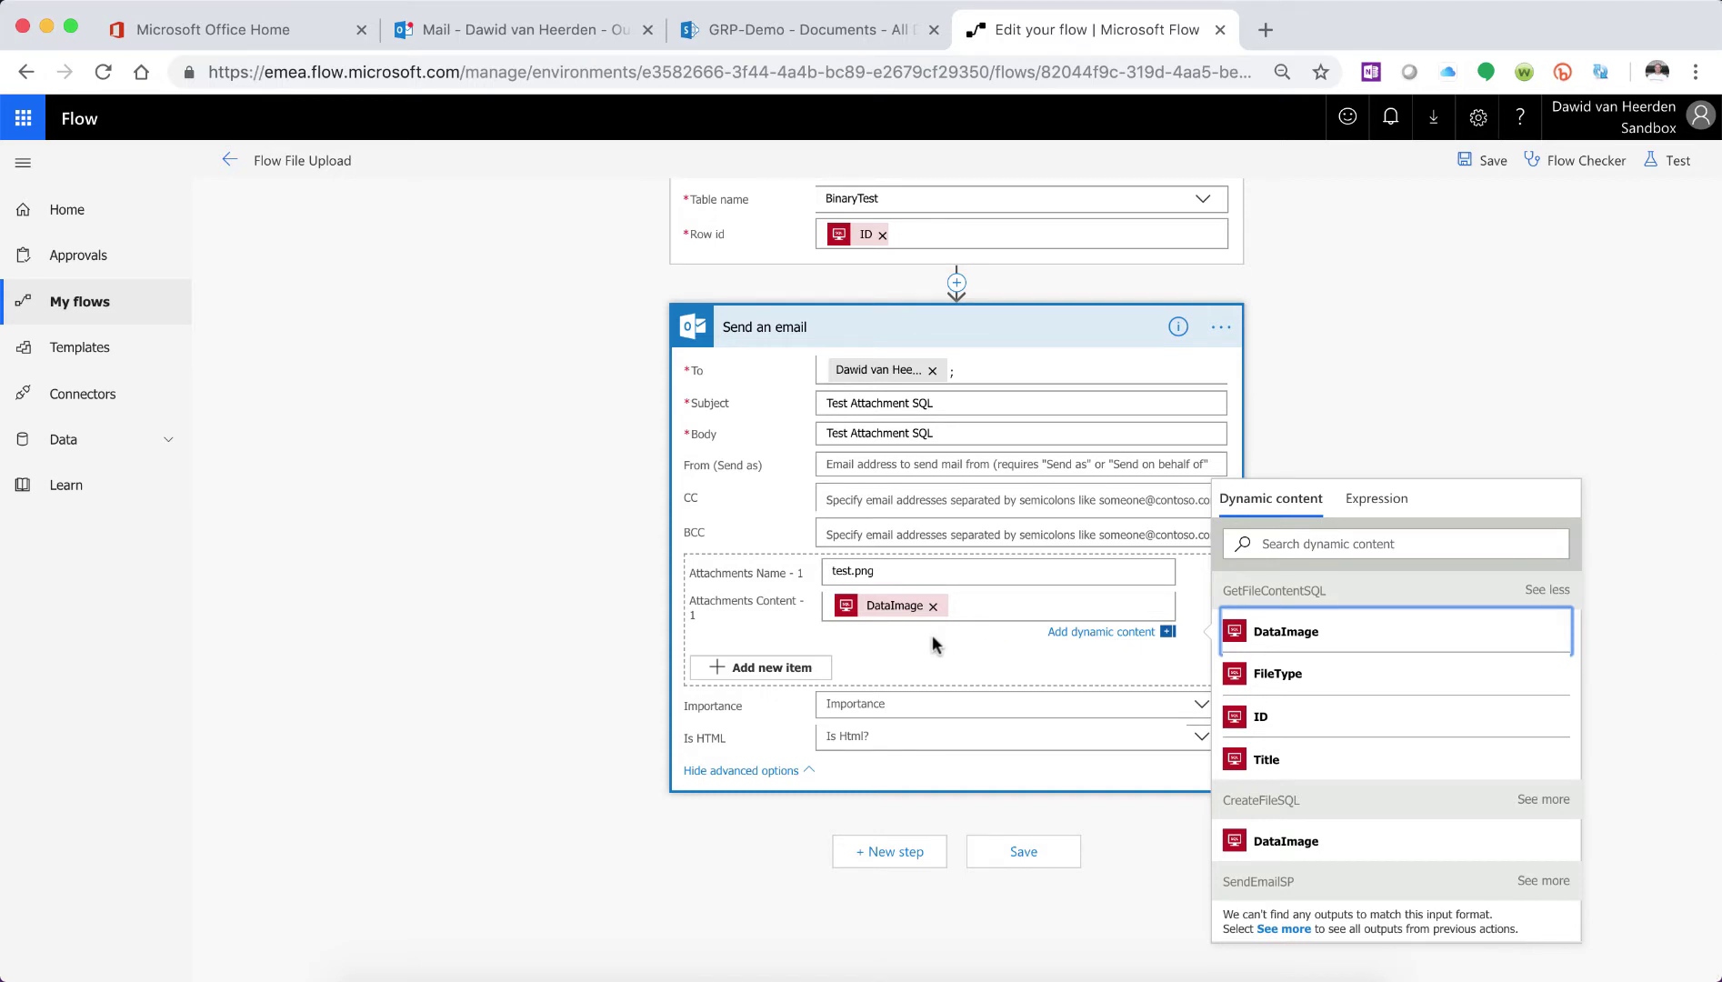
left_click(1503, 160)
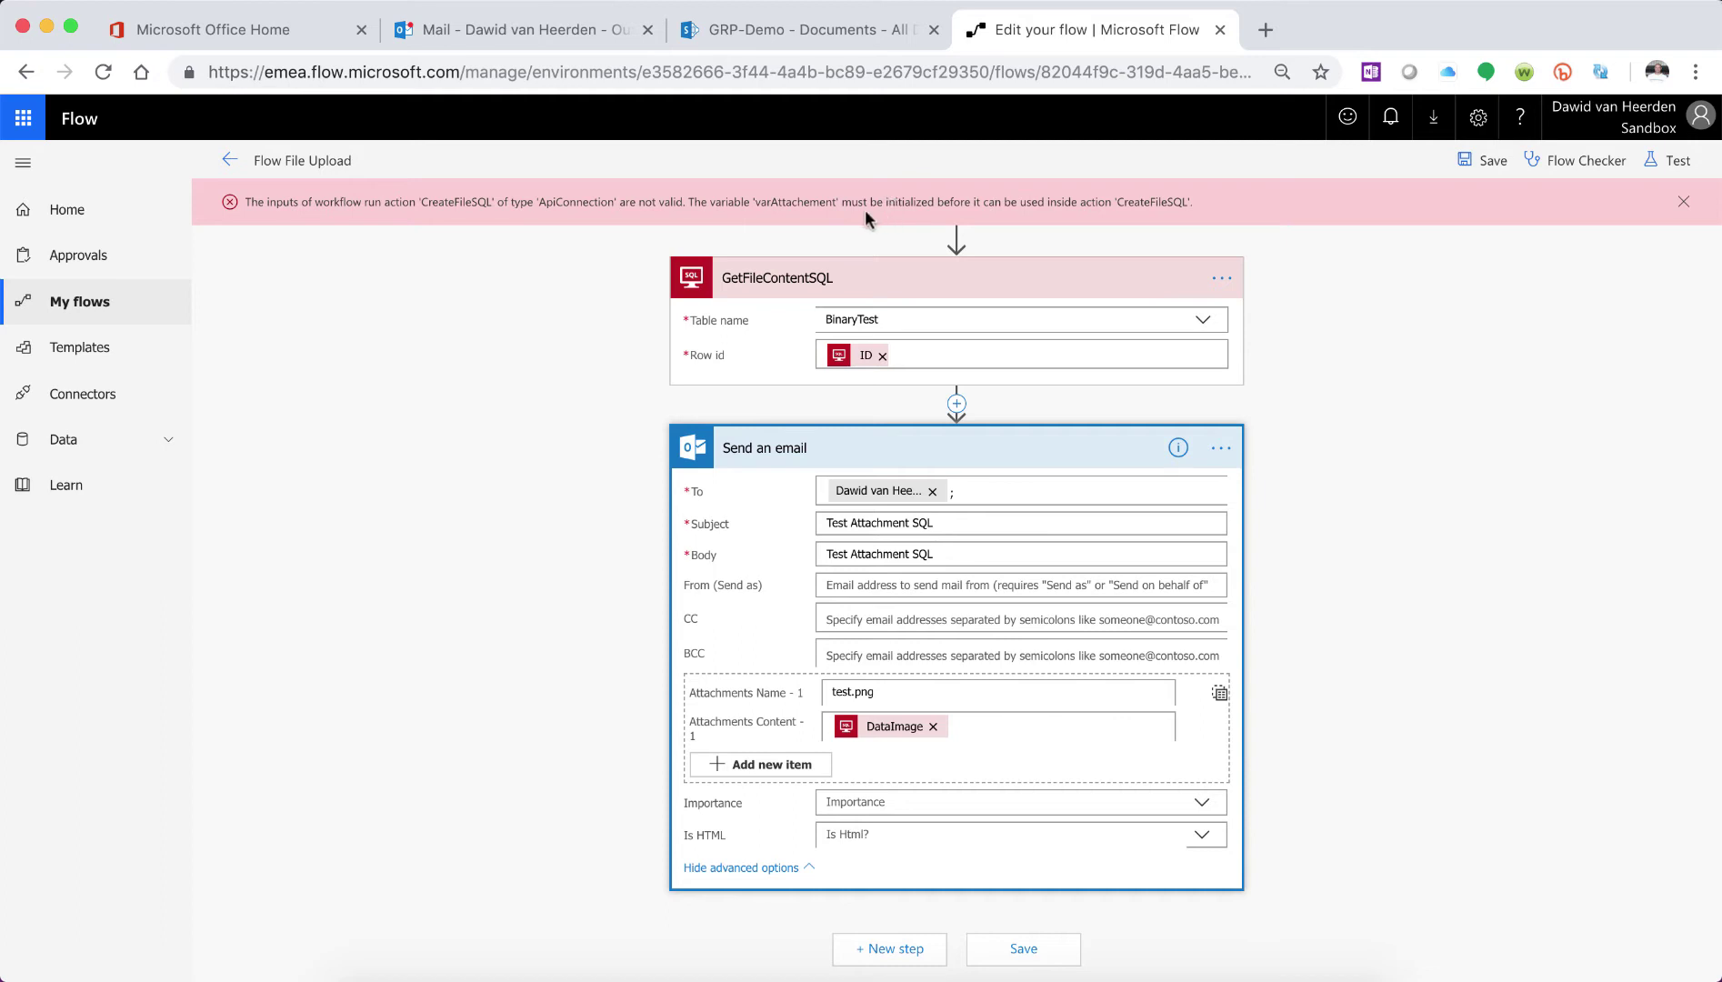
- Fix CreateFileSQL's DataImage expression to variables('varAttachment') and save the flow
scroll(896, 397, "up", 3)
left_click(896, 400)
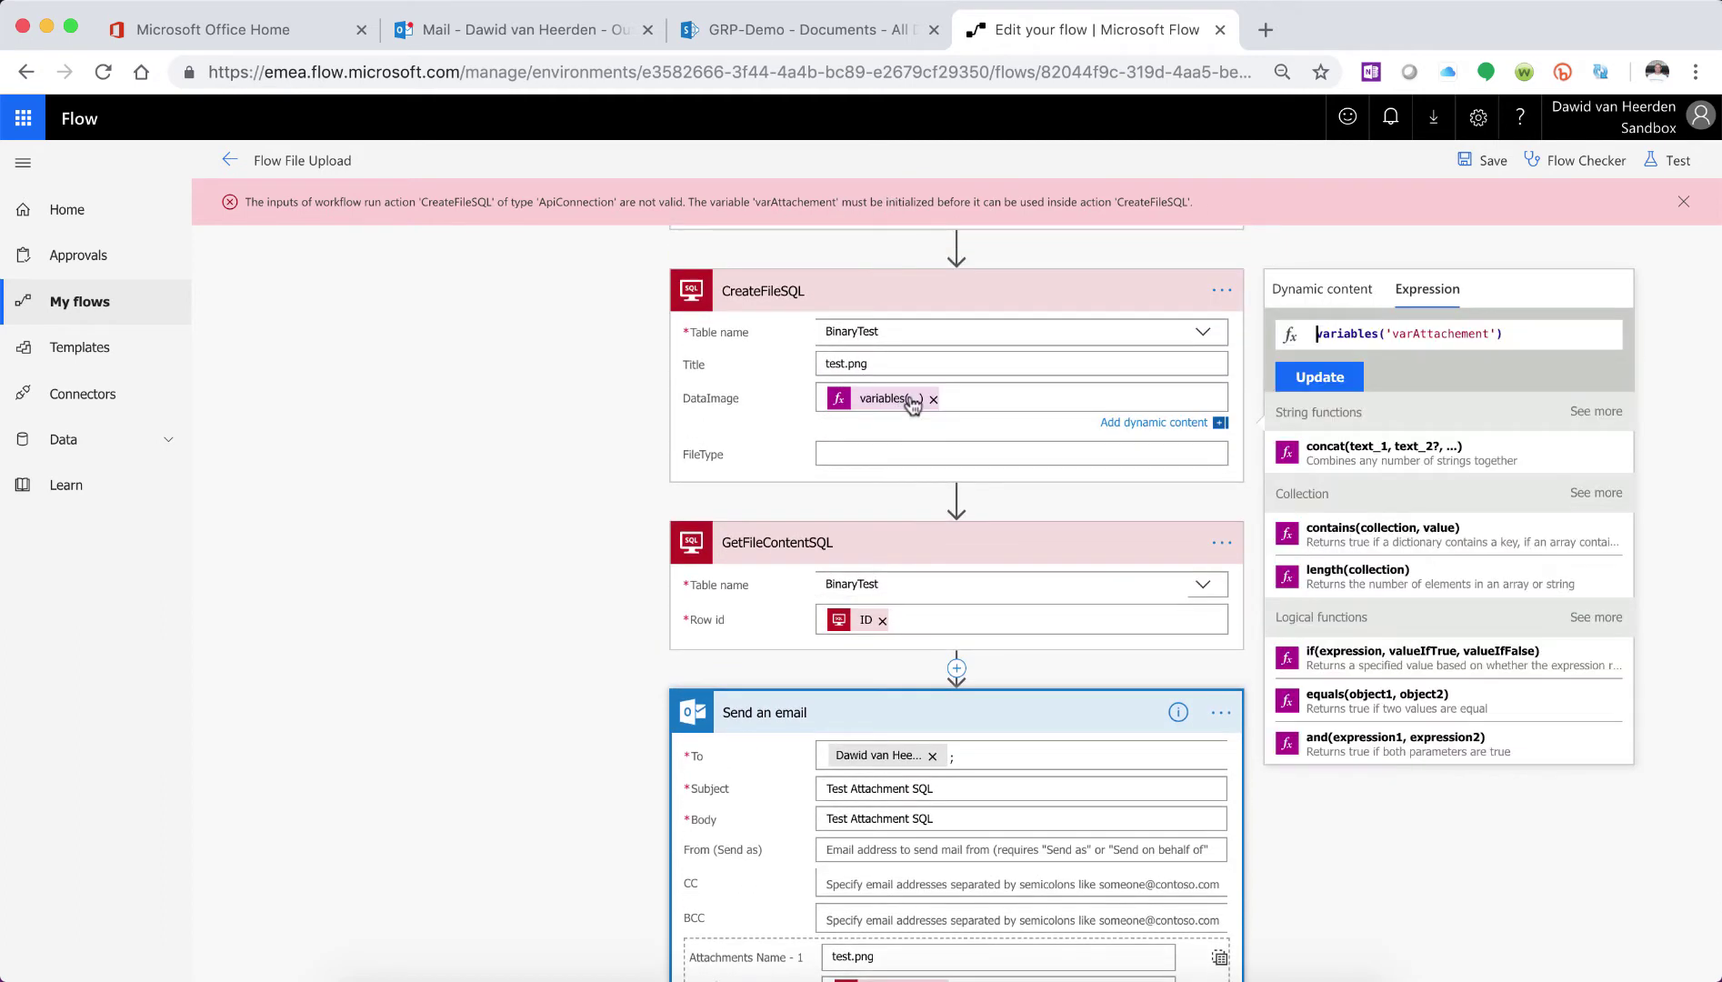
left_click(1460, 334)
key("BackSpace")
left_click(1335, 376)
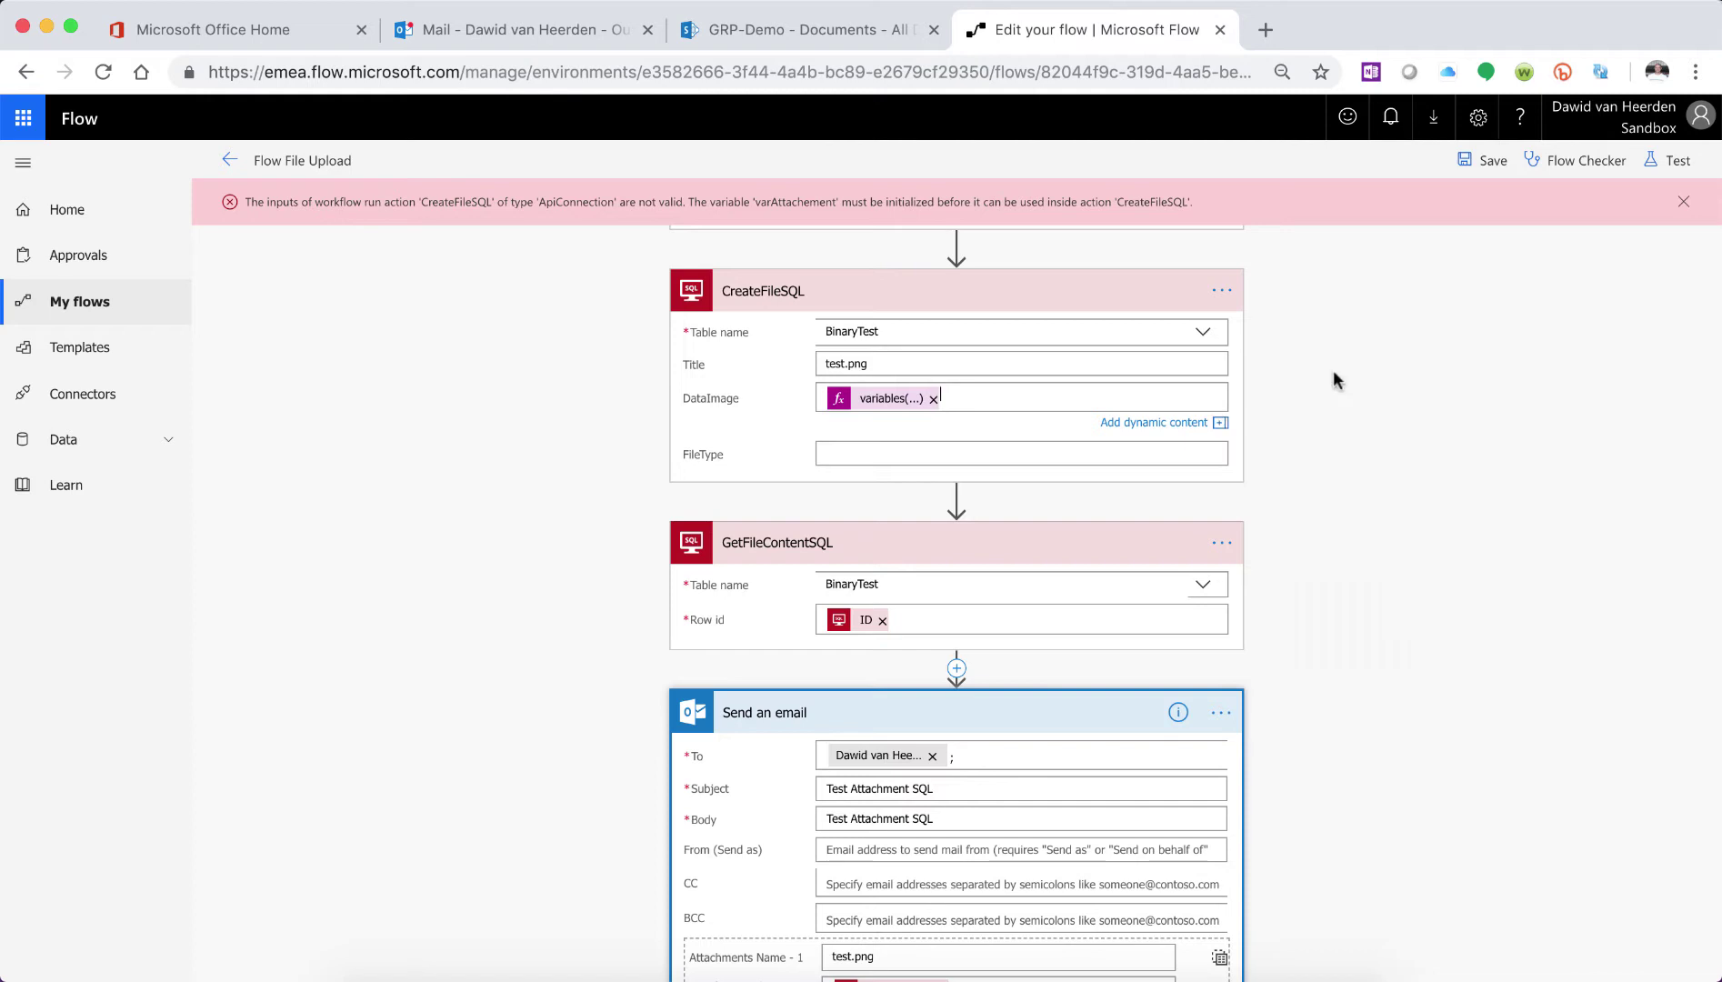
left_click(1479, 161)
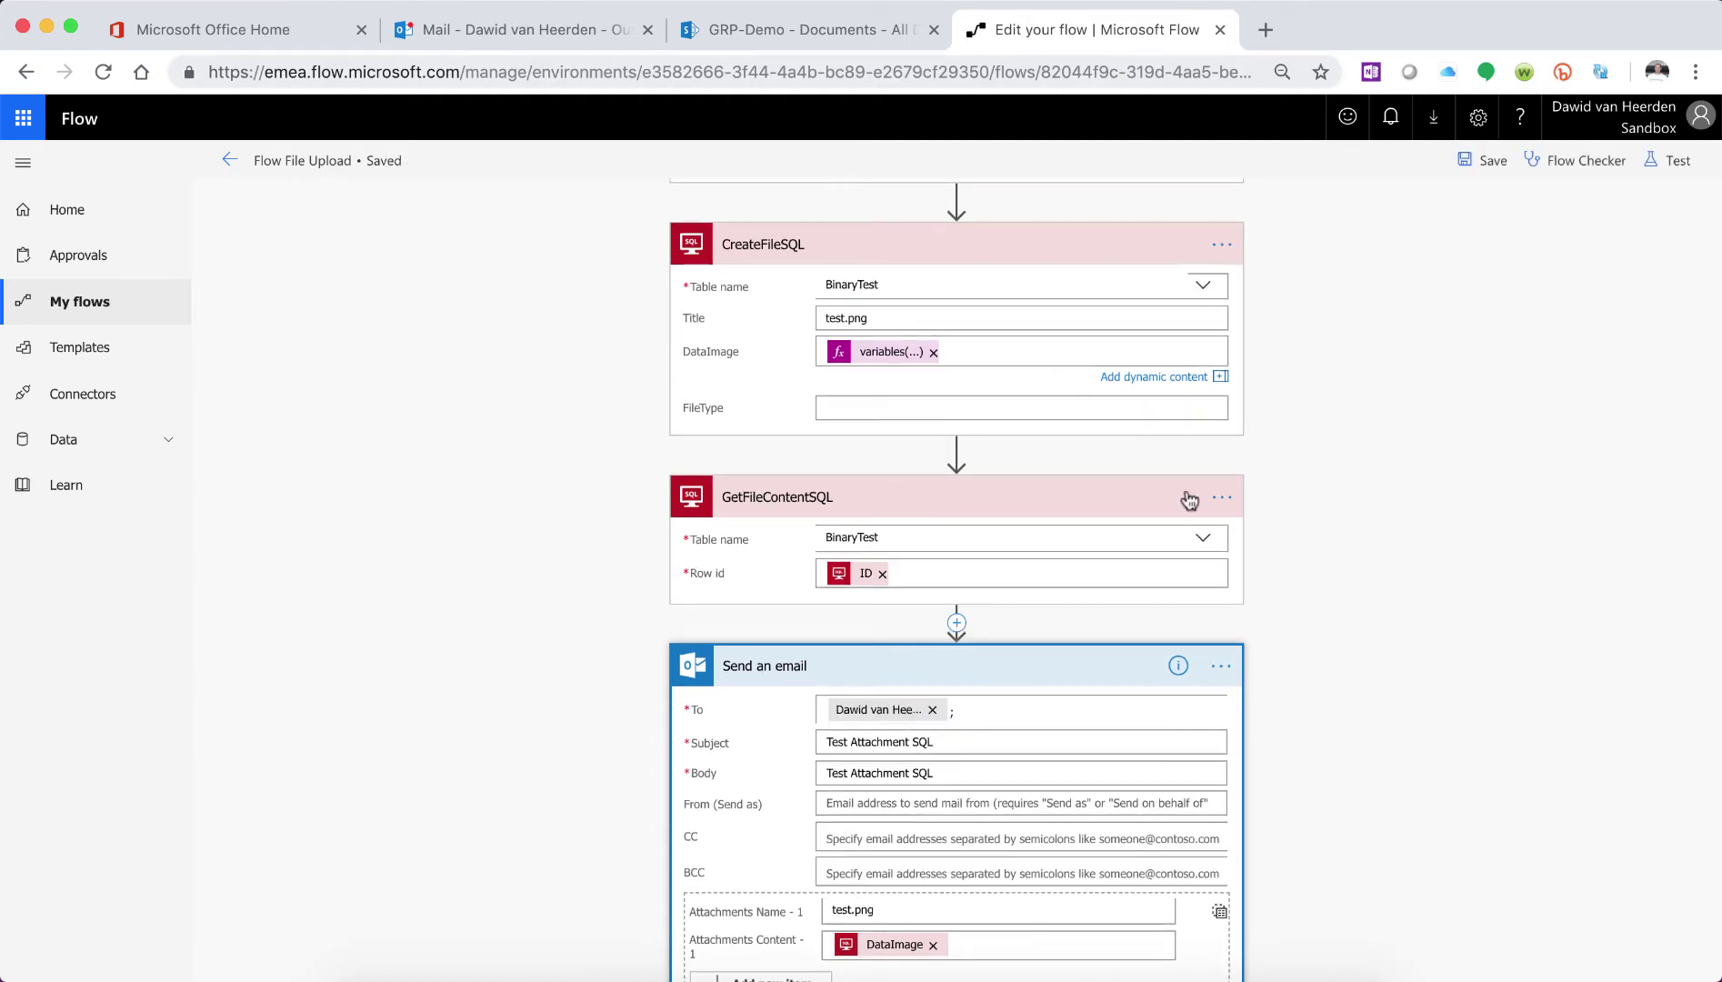
left_click(1238, 976)
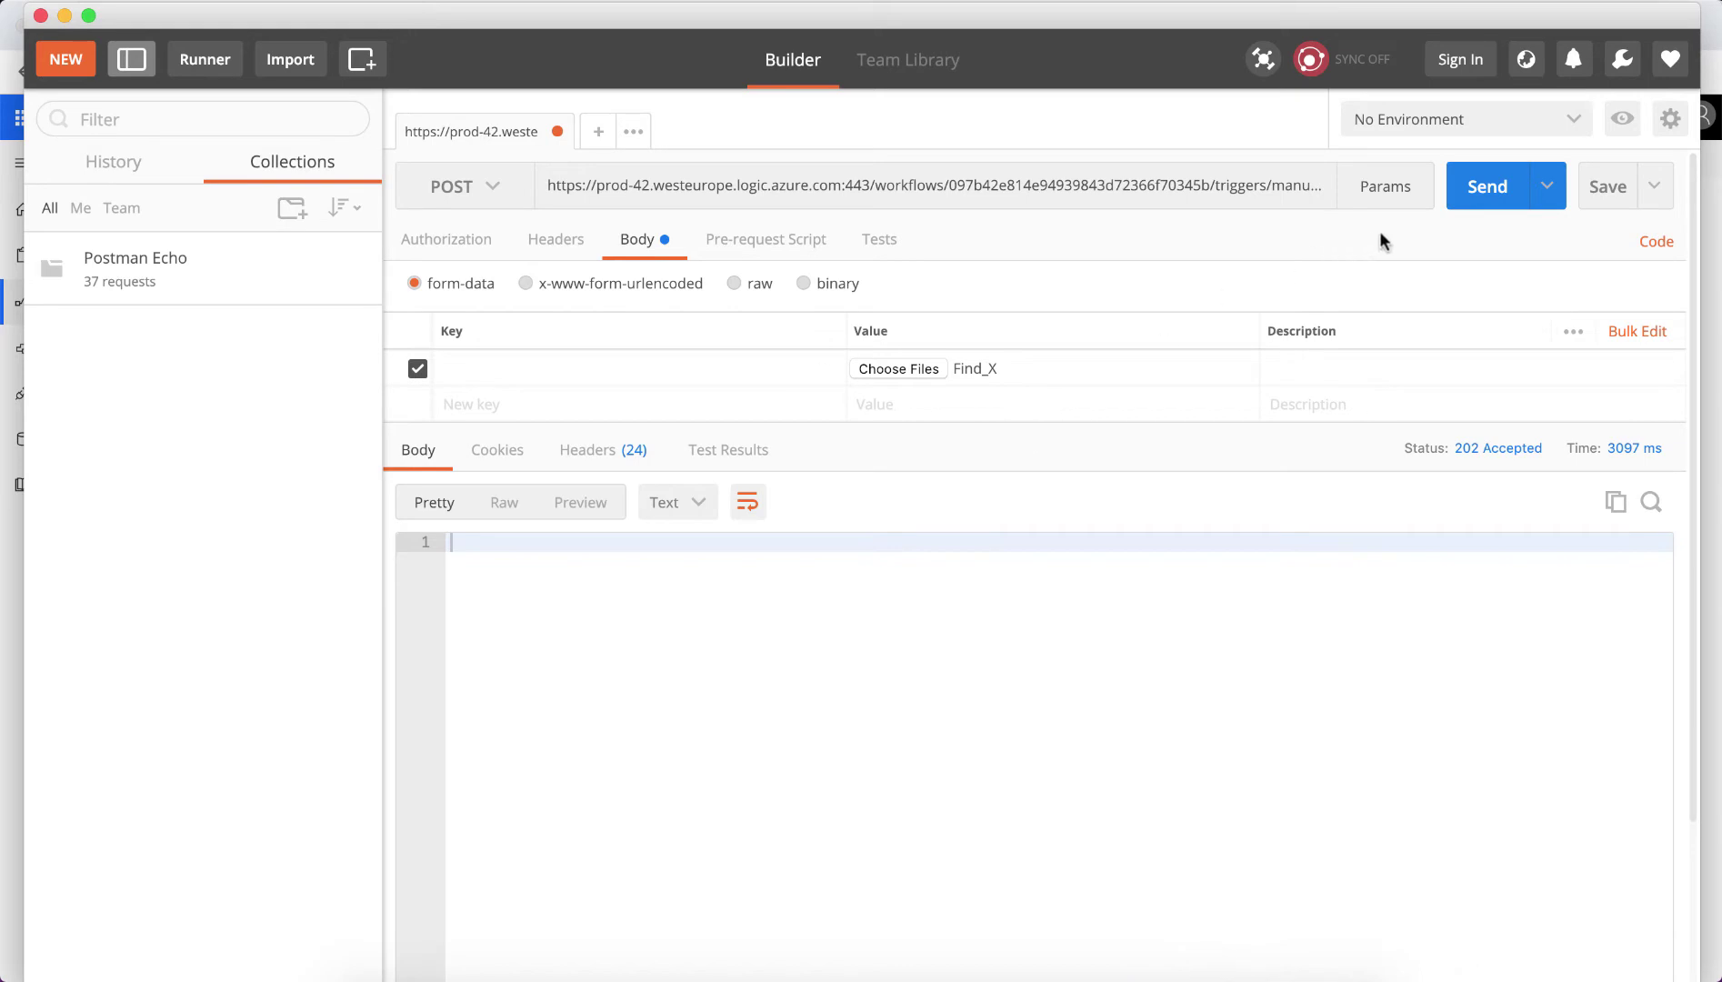
- Send the upload request from Postman and return to the Flow File Upload overview showing the new run
left_click(1477, 195)
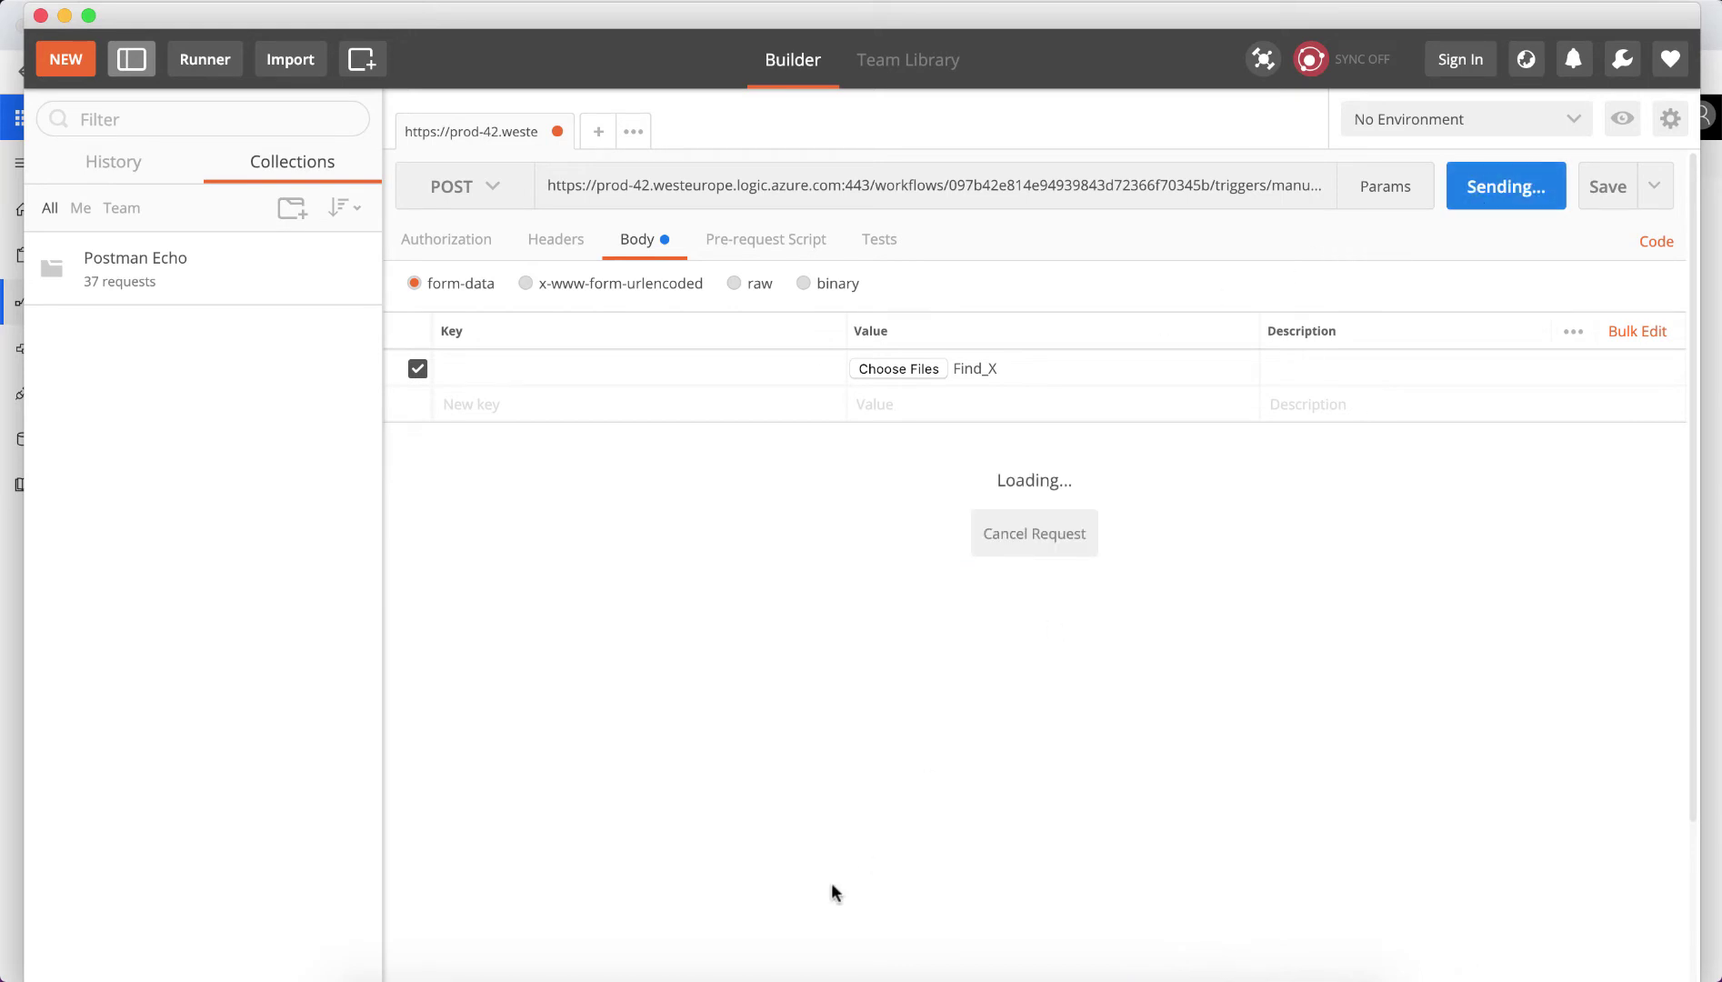
left_click(561, 971)
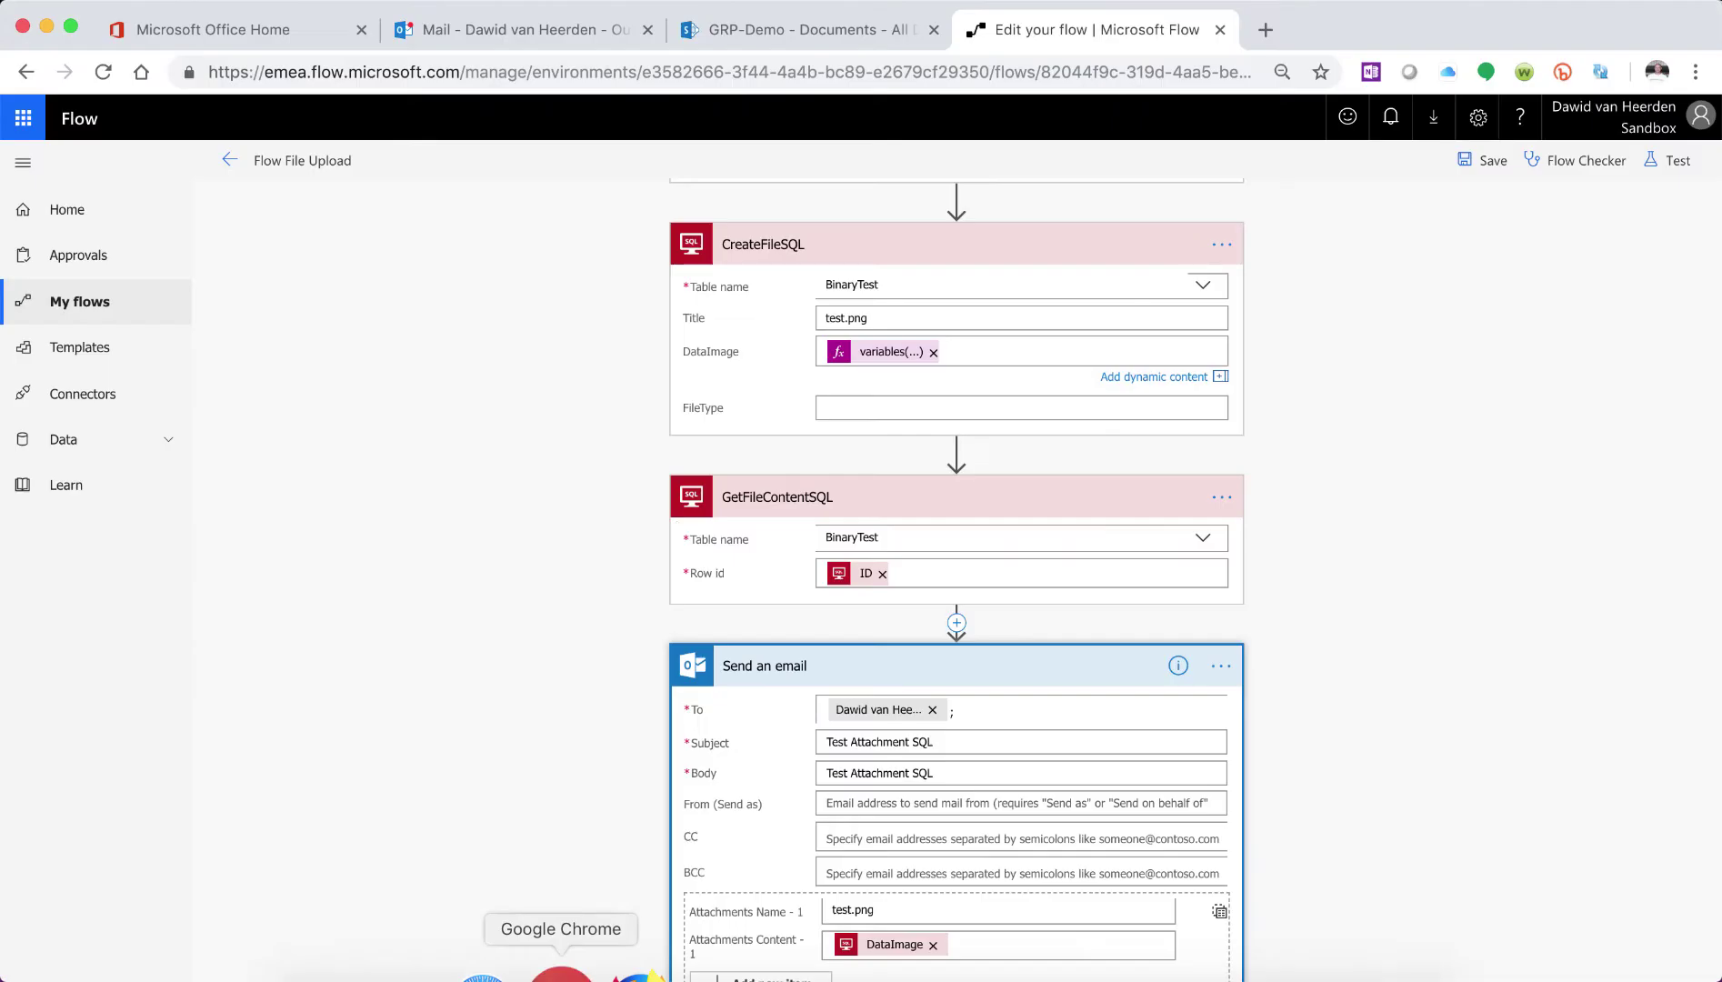
left_click(233, 161)
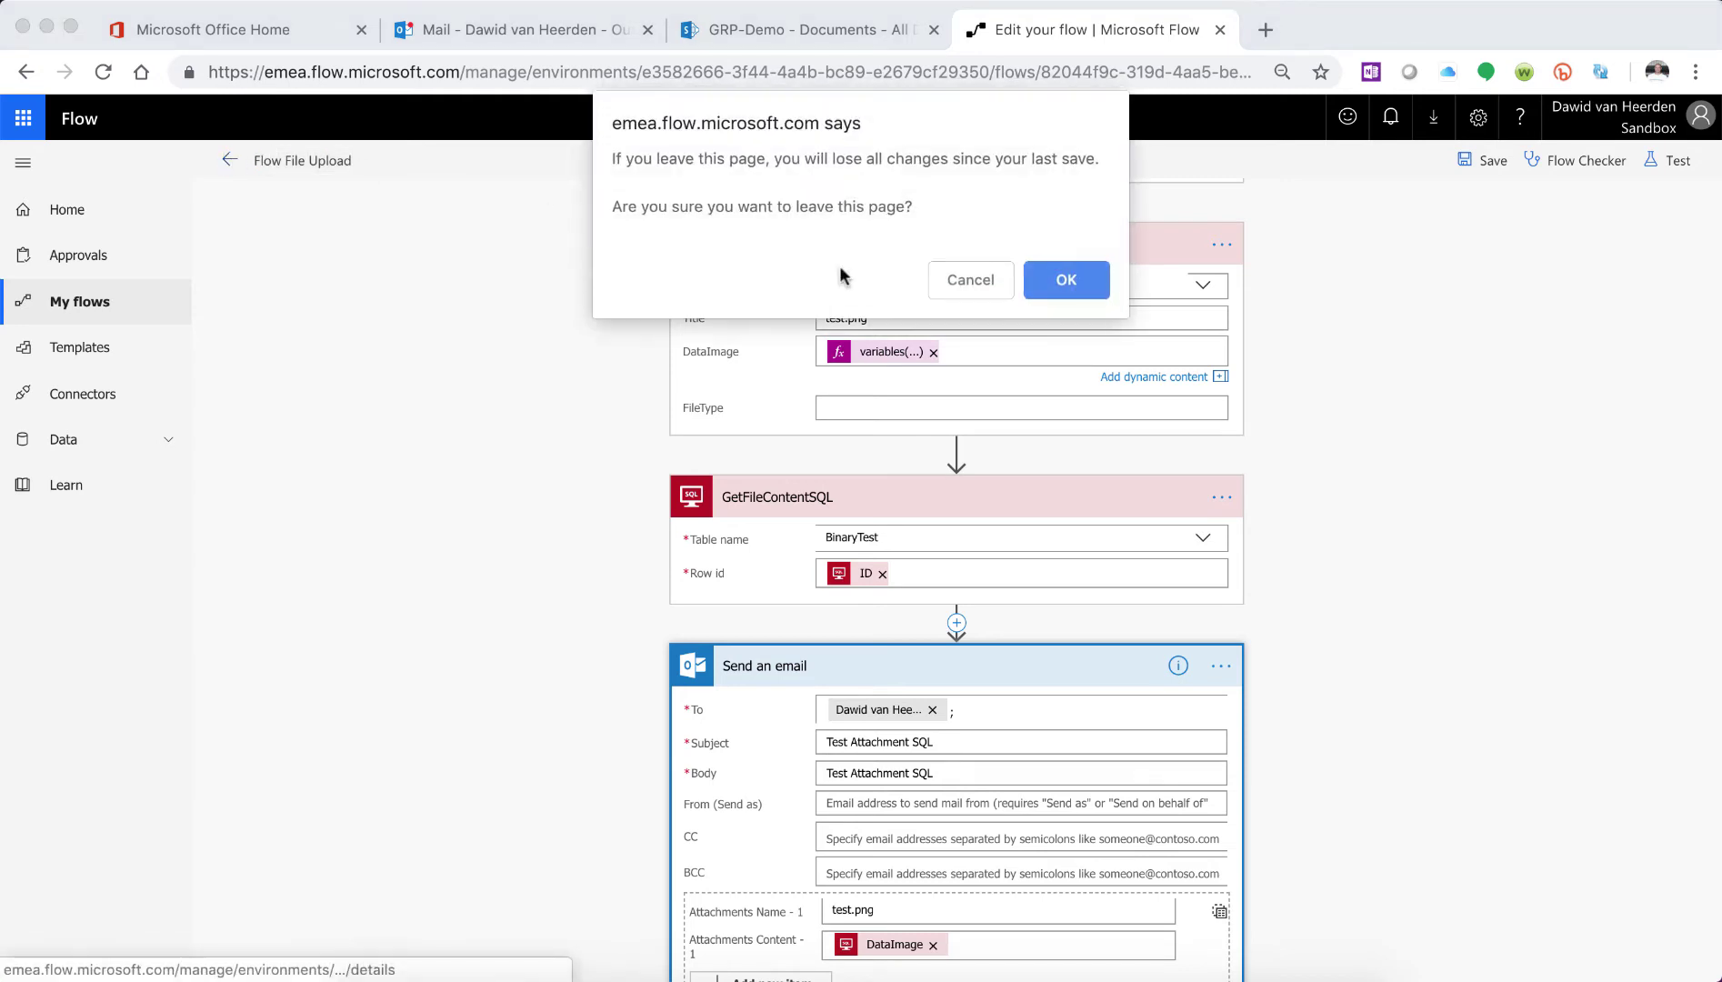
left_click(1033, 280)
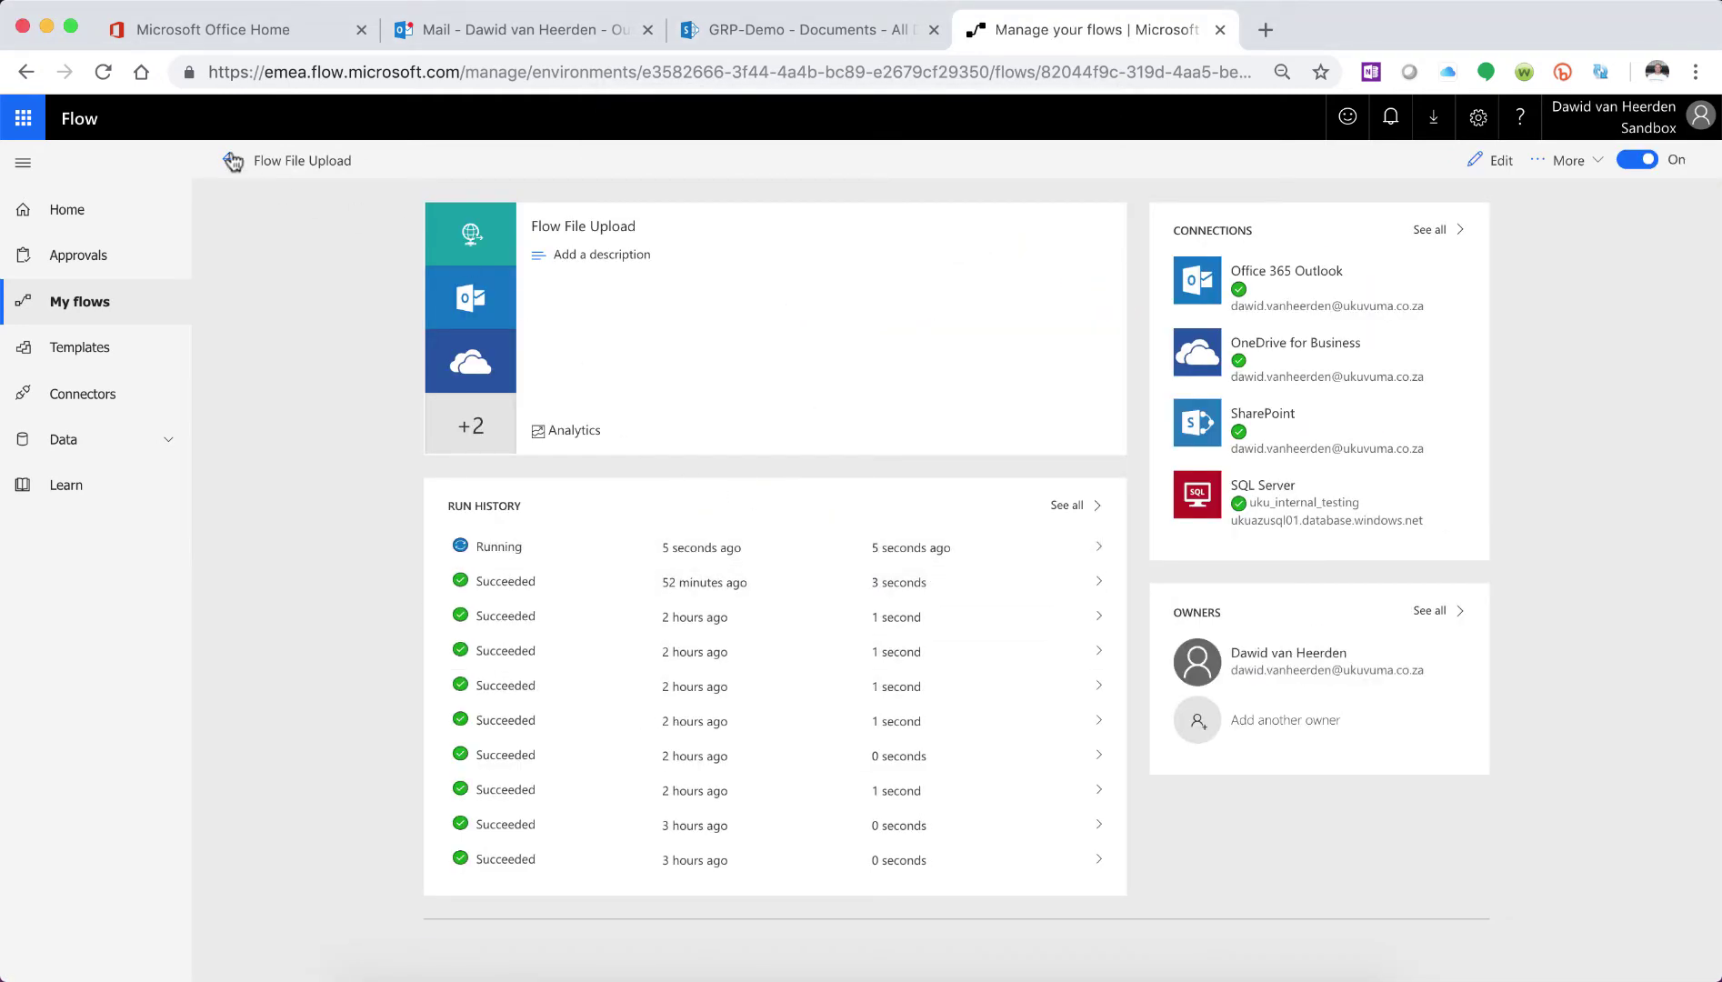
- Refresh the run history and confirm the newest Flow File Upload run succeeded through Send an email
left_click(103, 73)
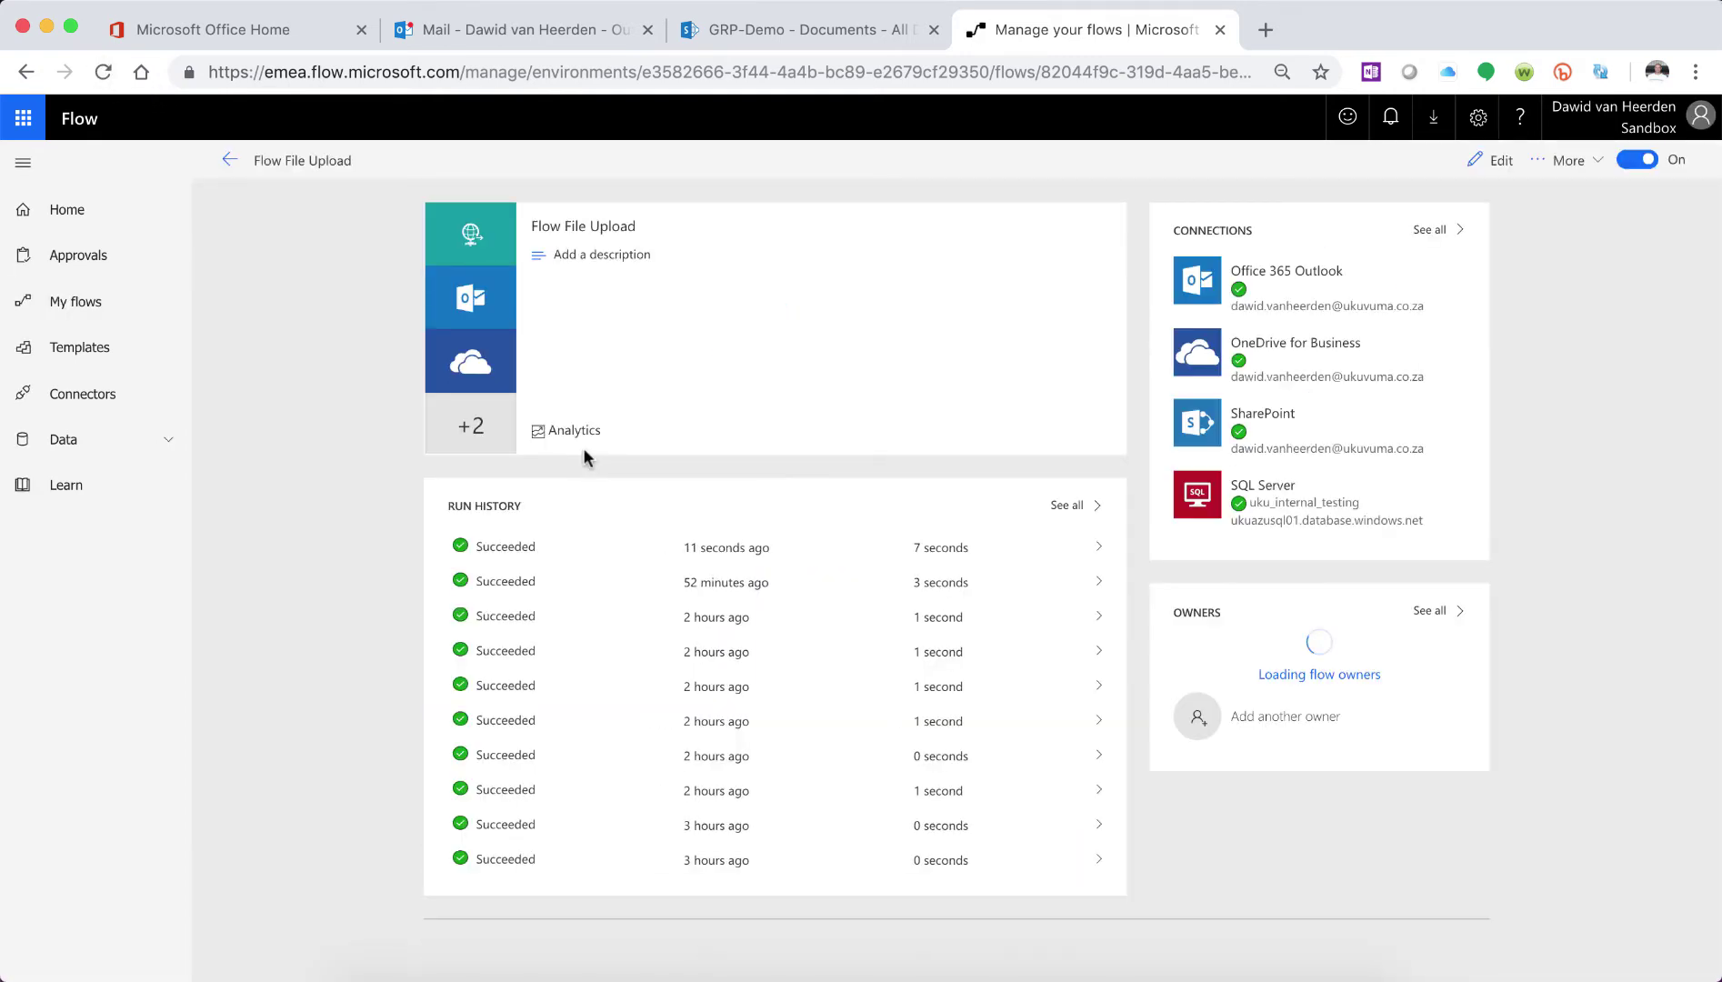
left_click(530, 548)
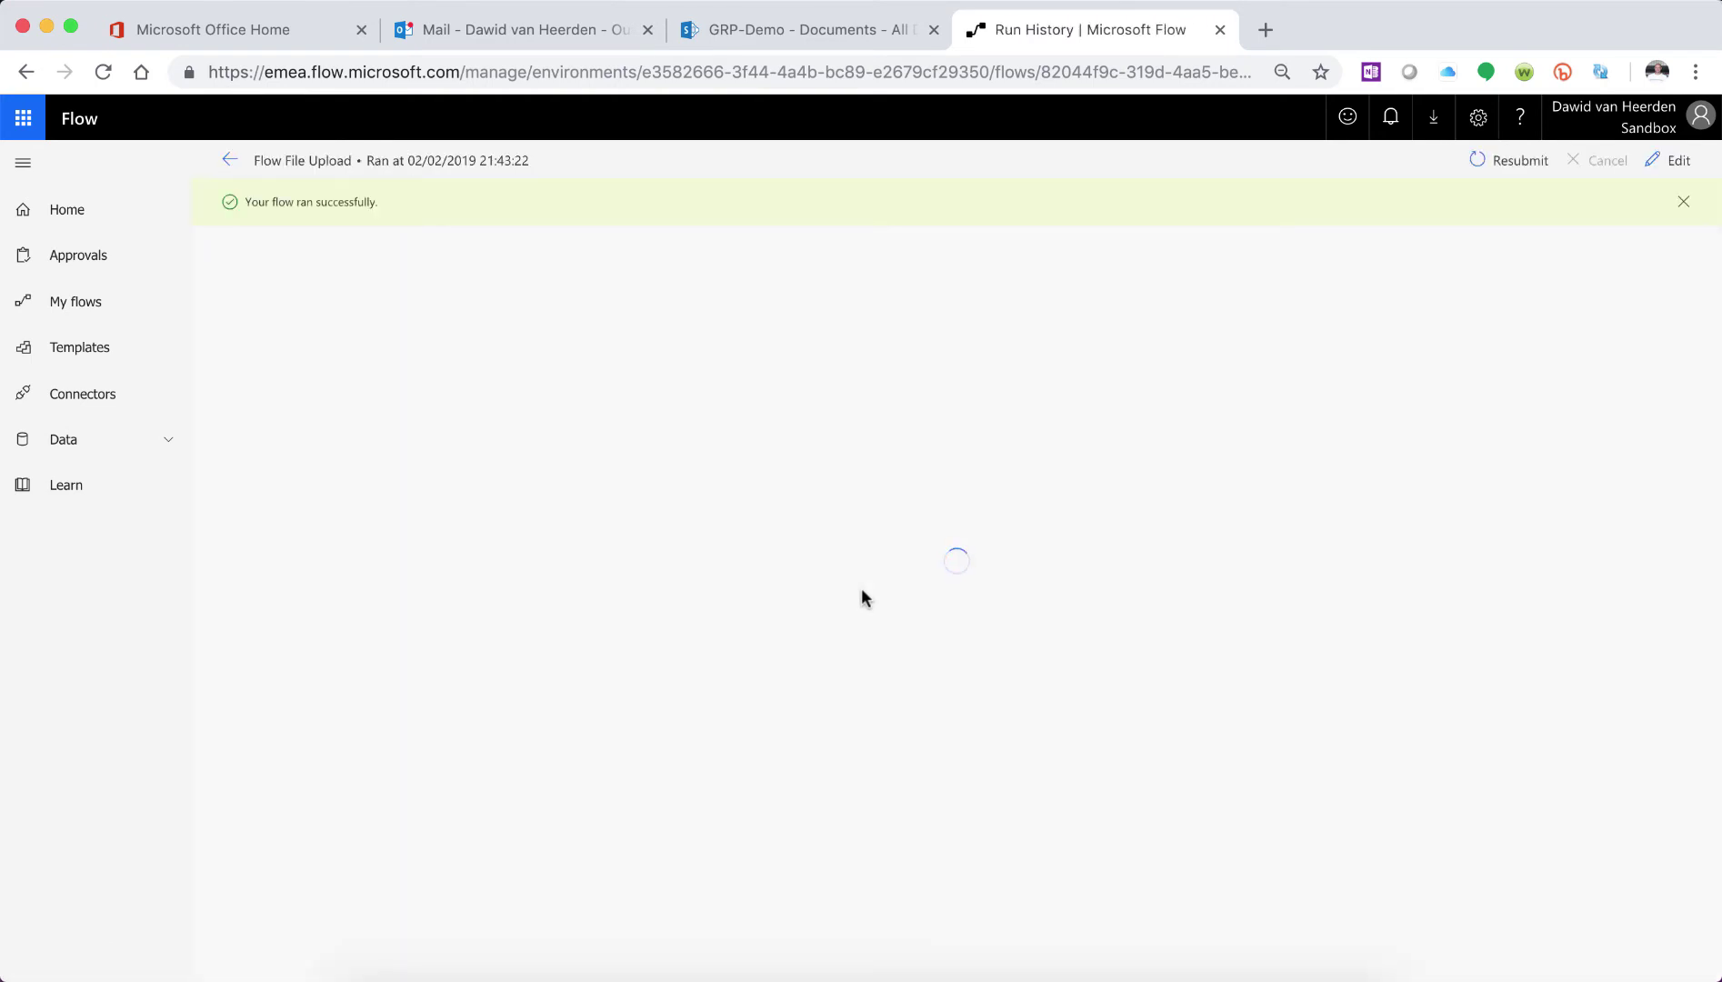
scroll(862, 593, "down", 5)
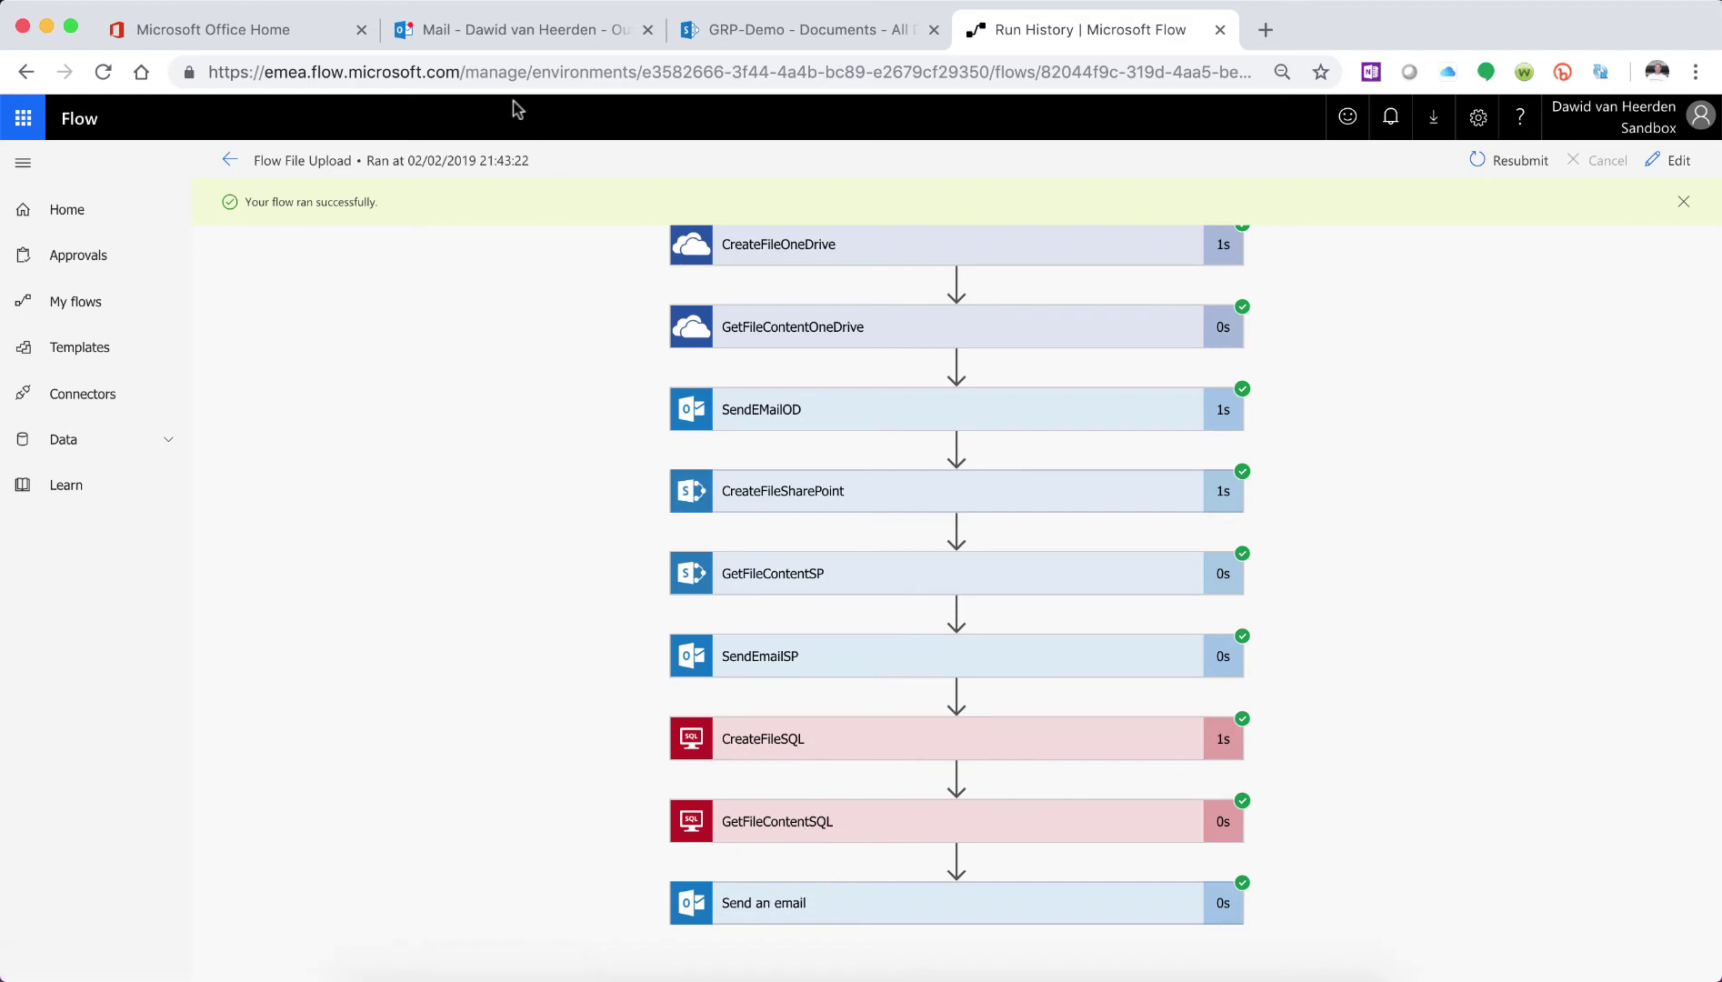
left_click(488, 38)
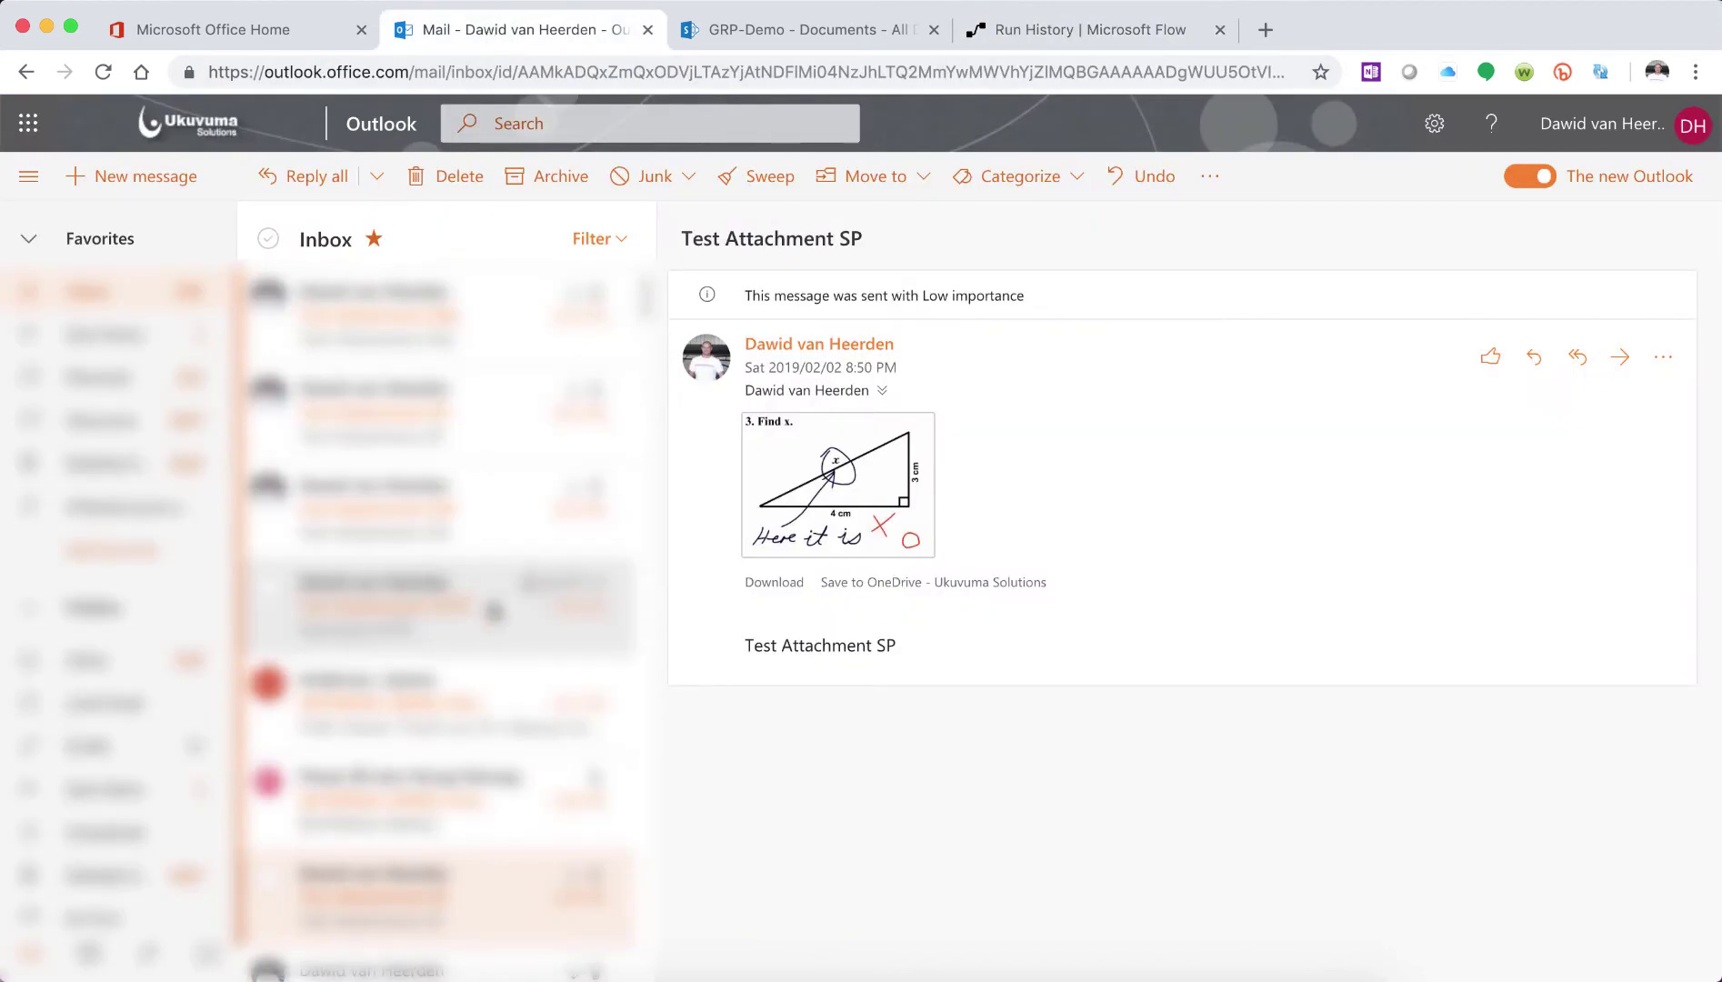
- Check the Test Attachment HTTP, OD, SP and SQL emails in the inbox
left_click(494, 609)
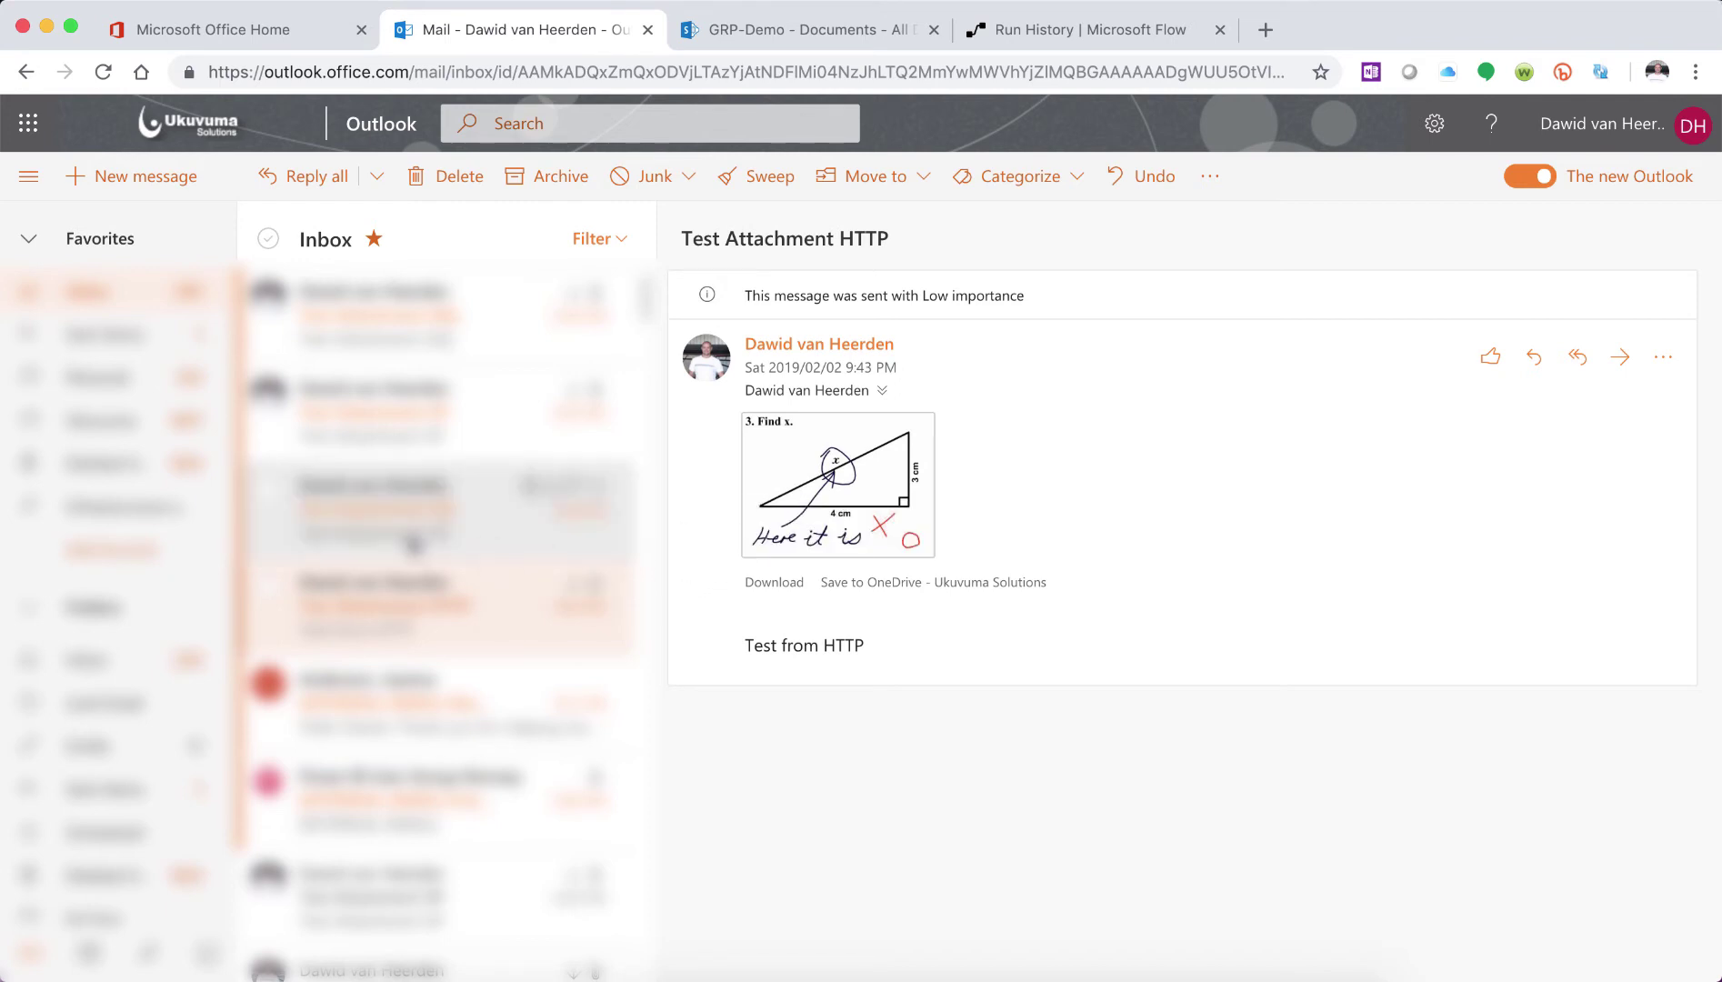
left_click(414, 542)
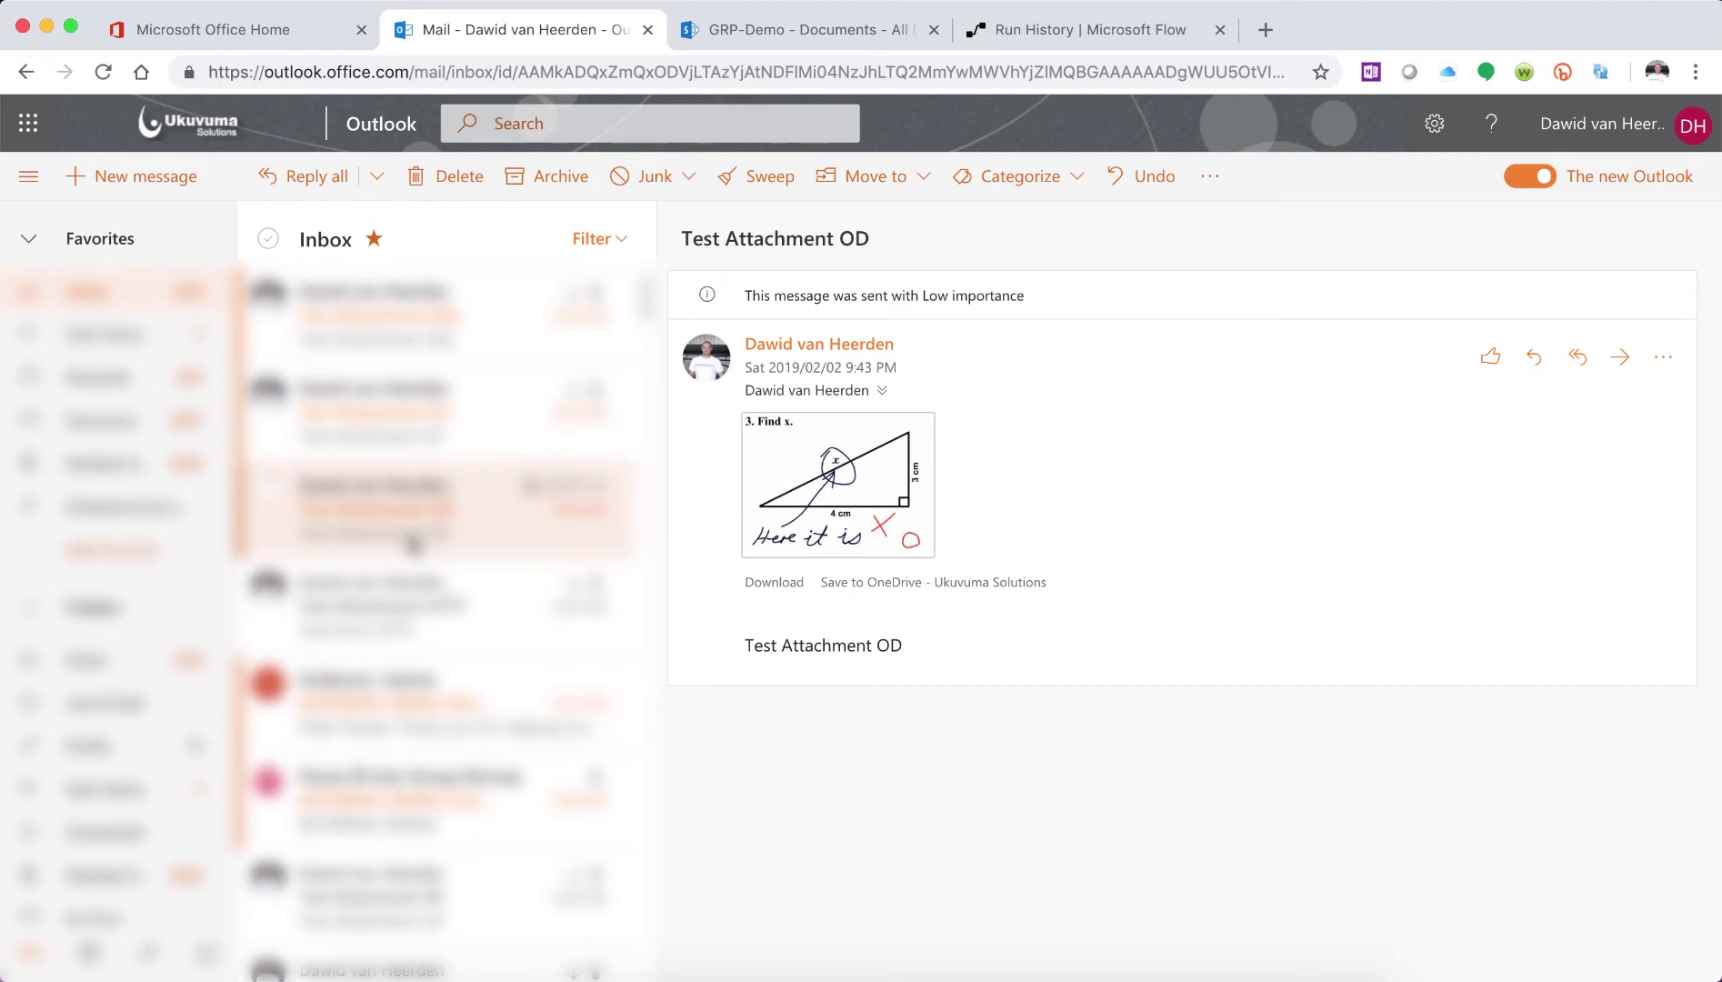
left_click(452, 455)
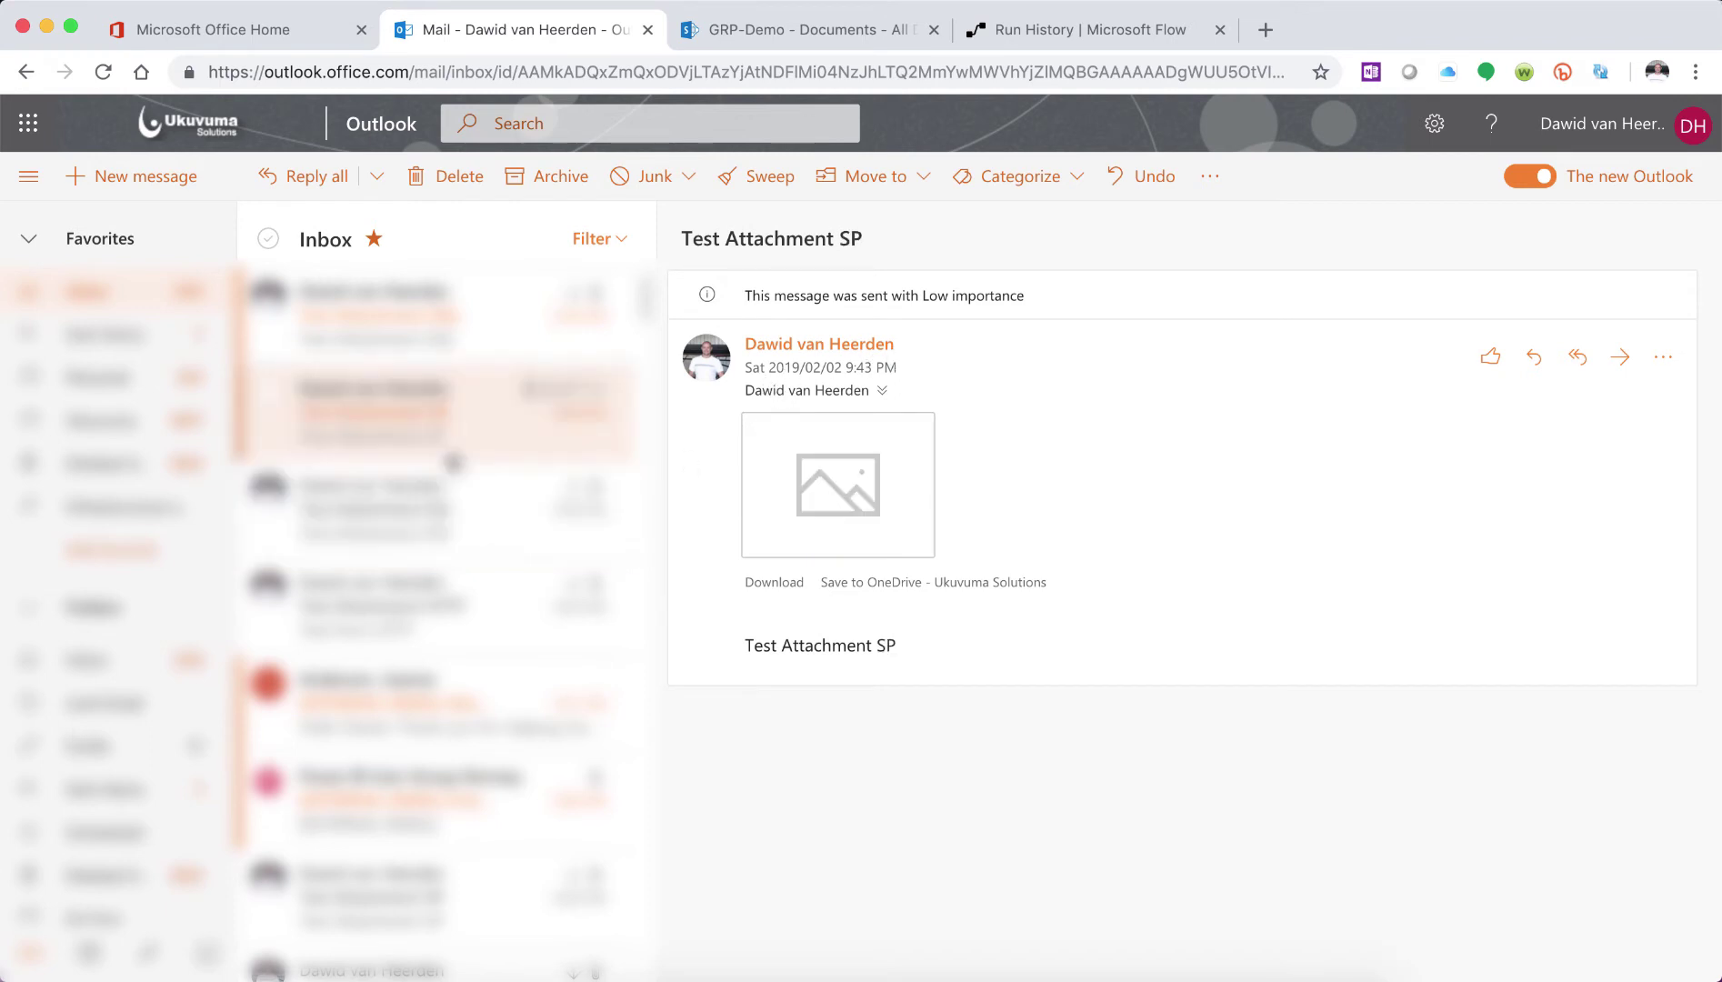
left_click(419, 319)
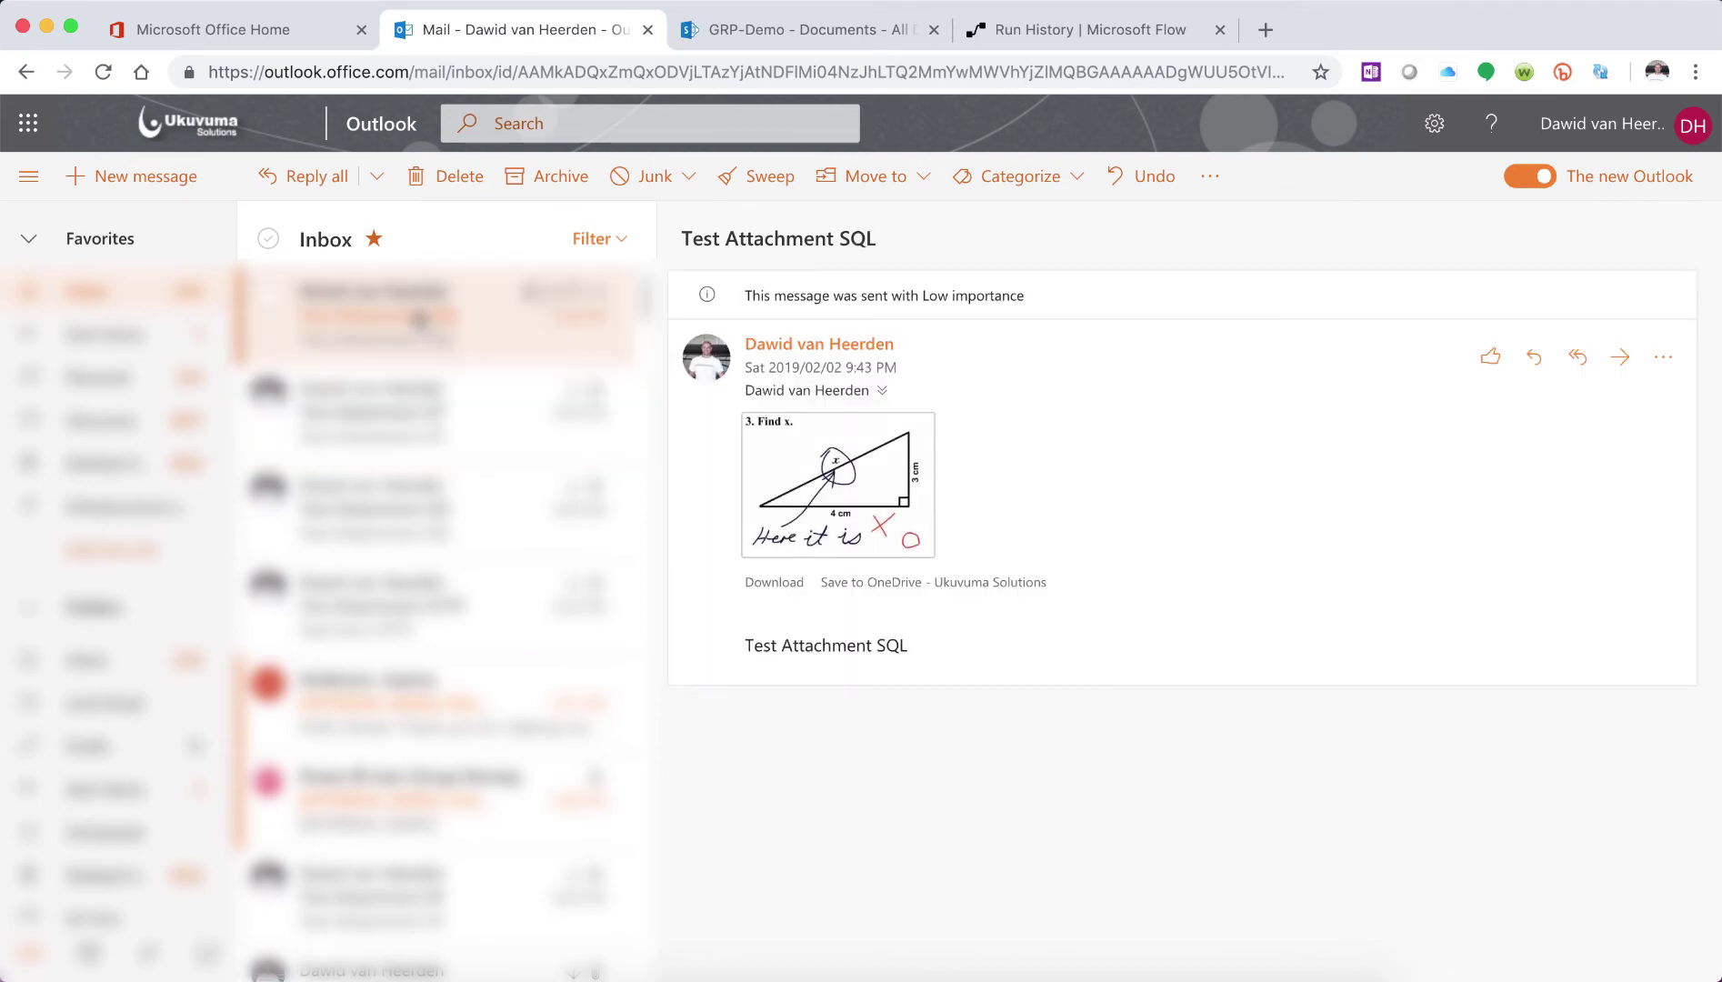
- Preview the Find x image attached to the SQL email, then return to Azure Data Studio
left_click(838, 463)
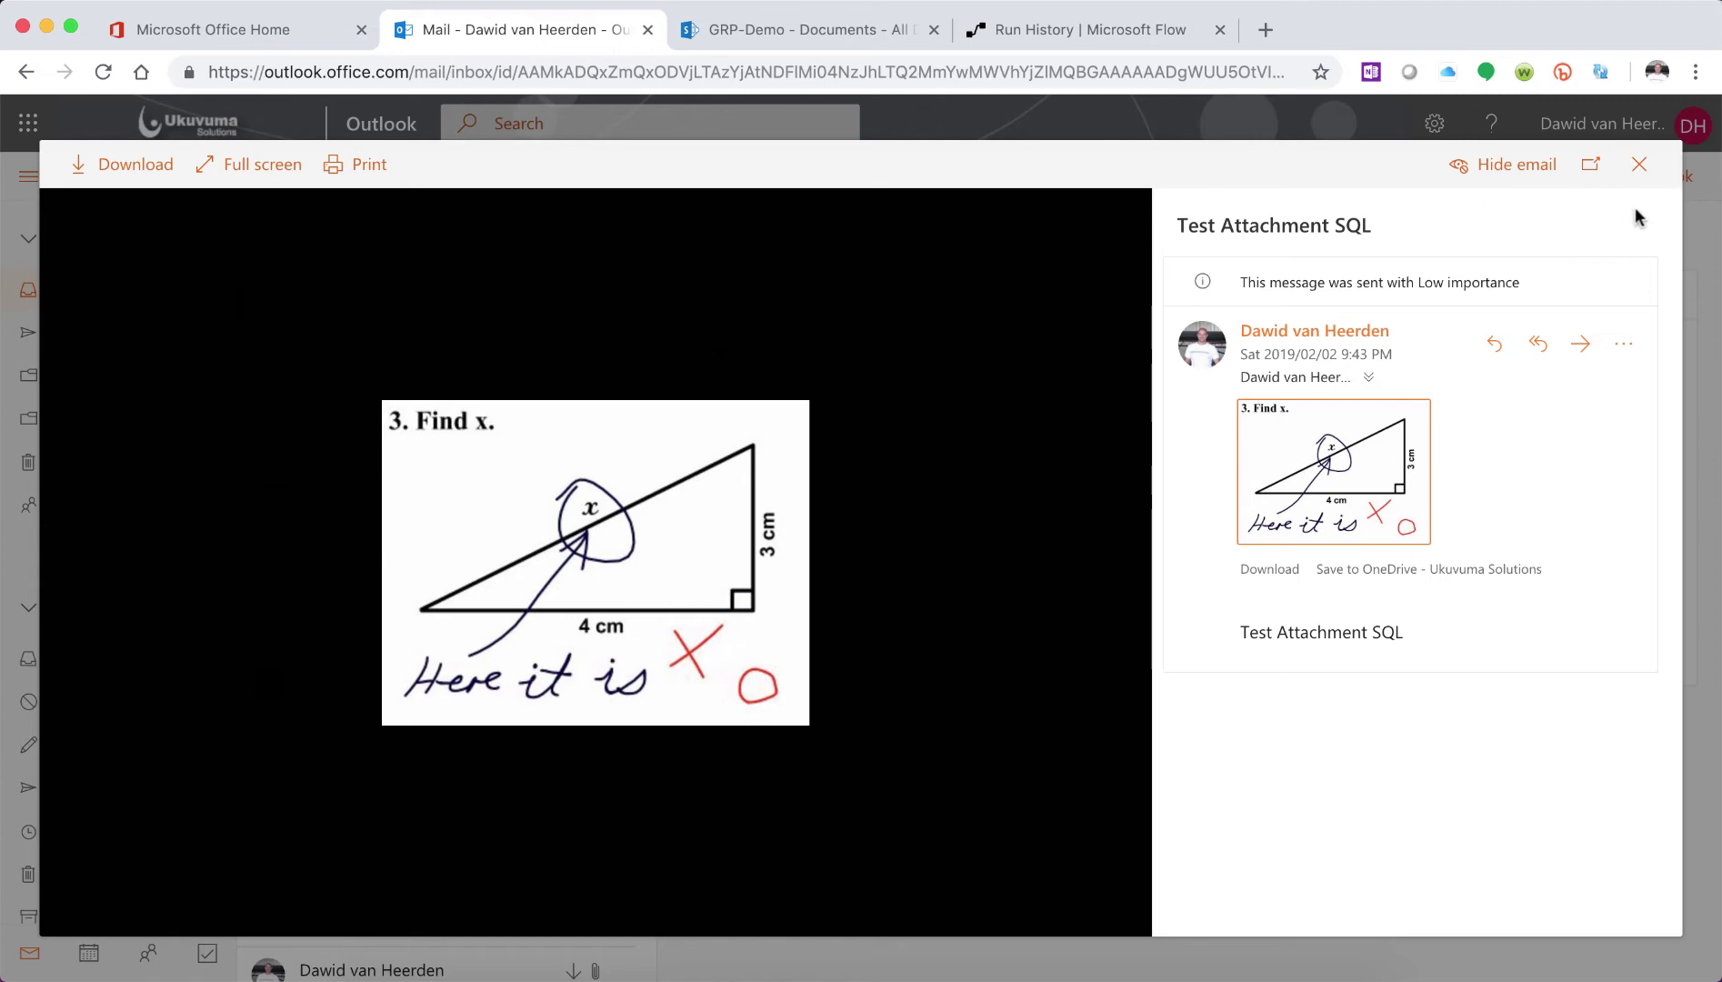
left_click(1638, 166)
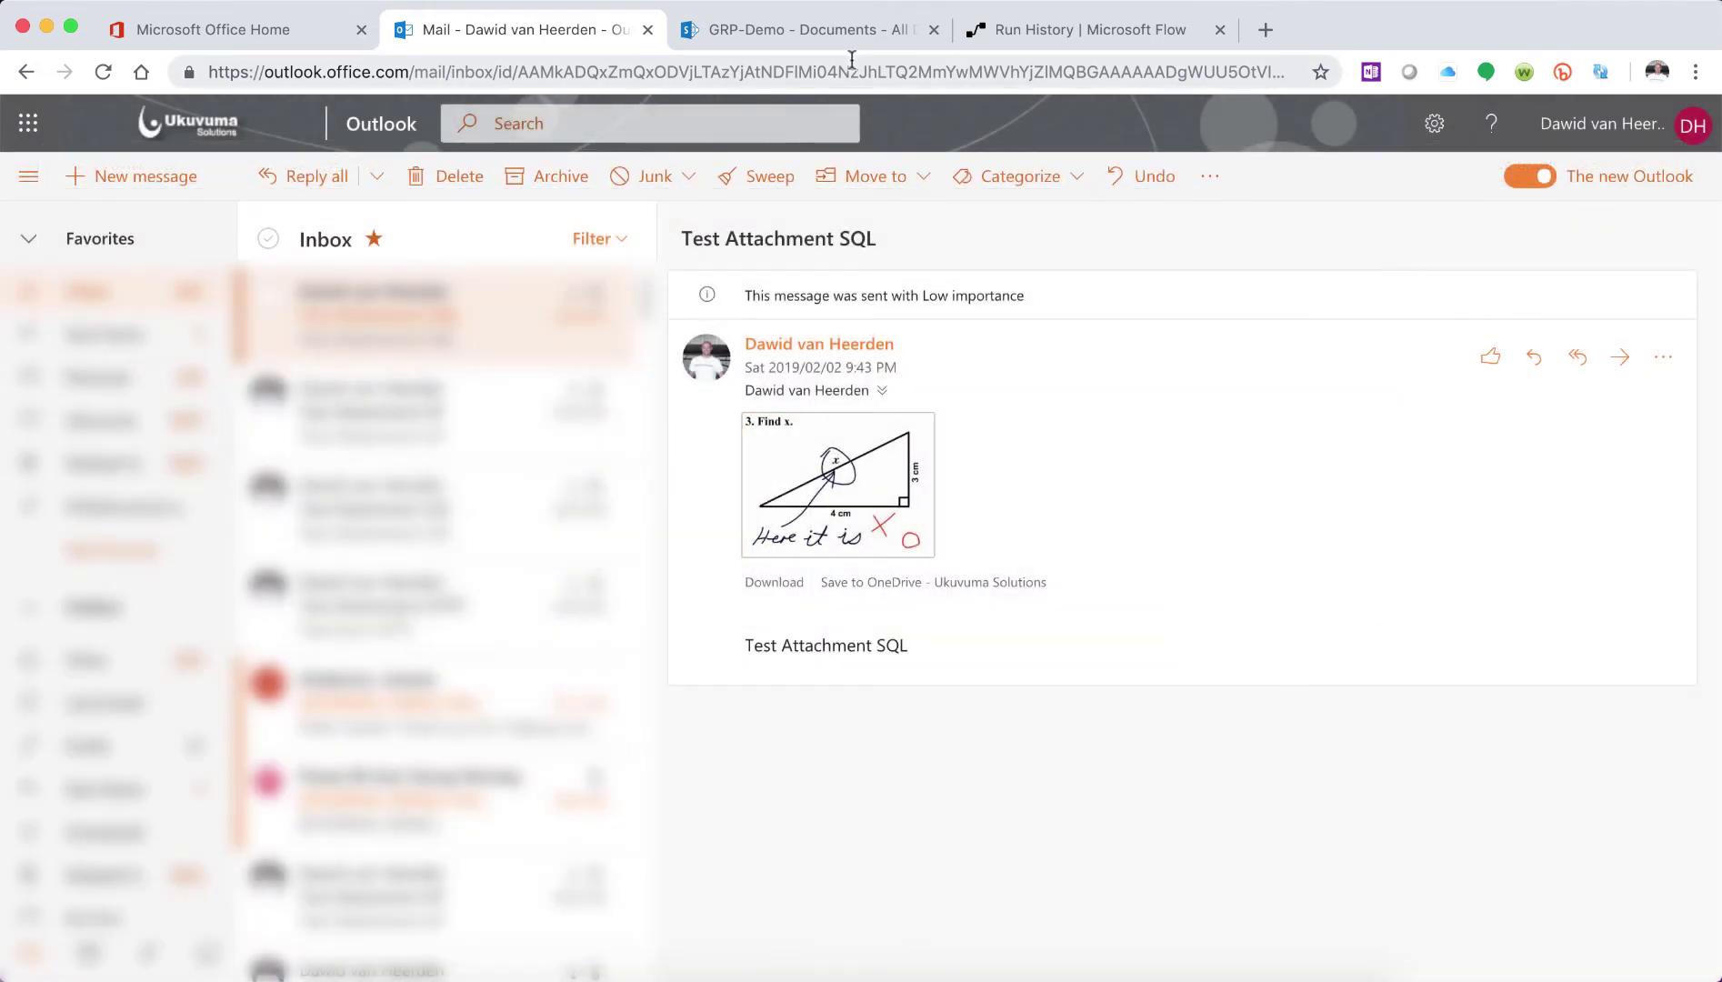
mouse_move(555, 978)
mouse_move(691, 977)
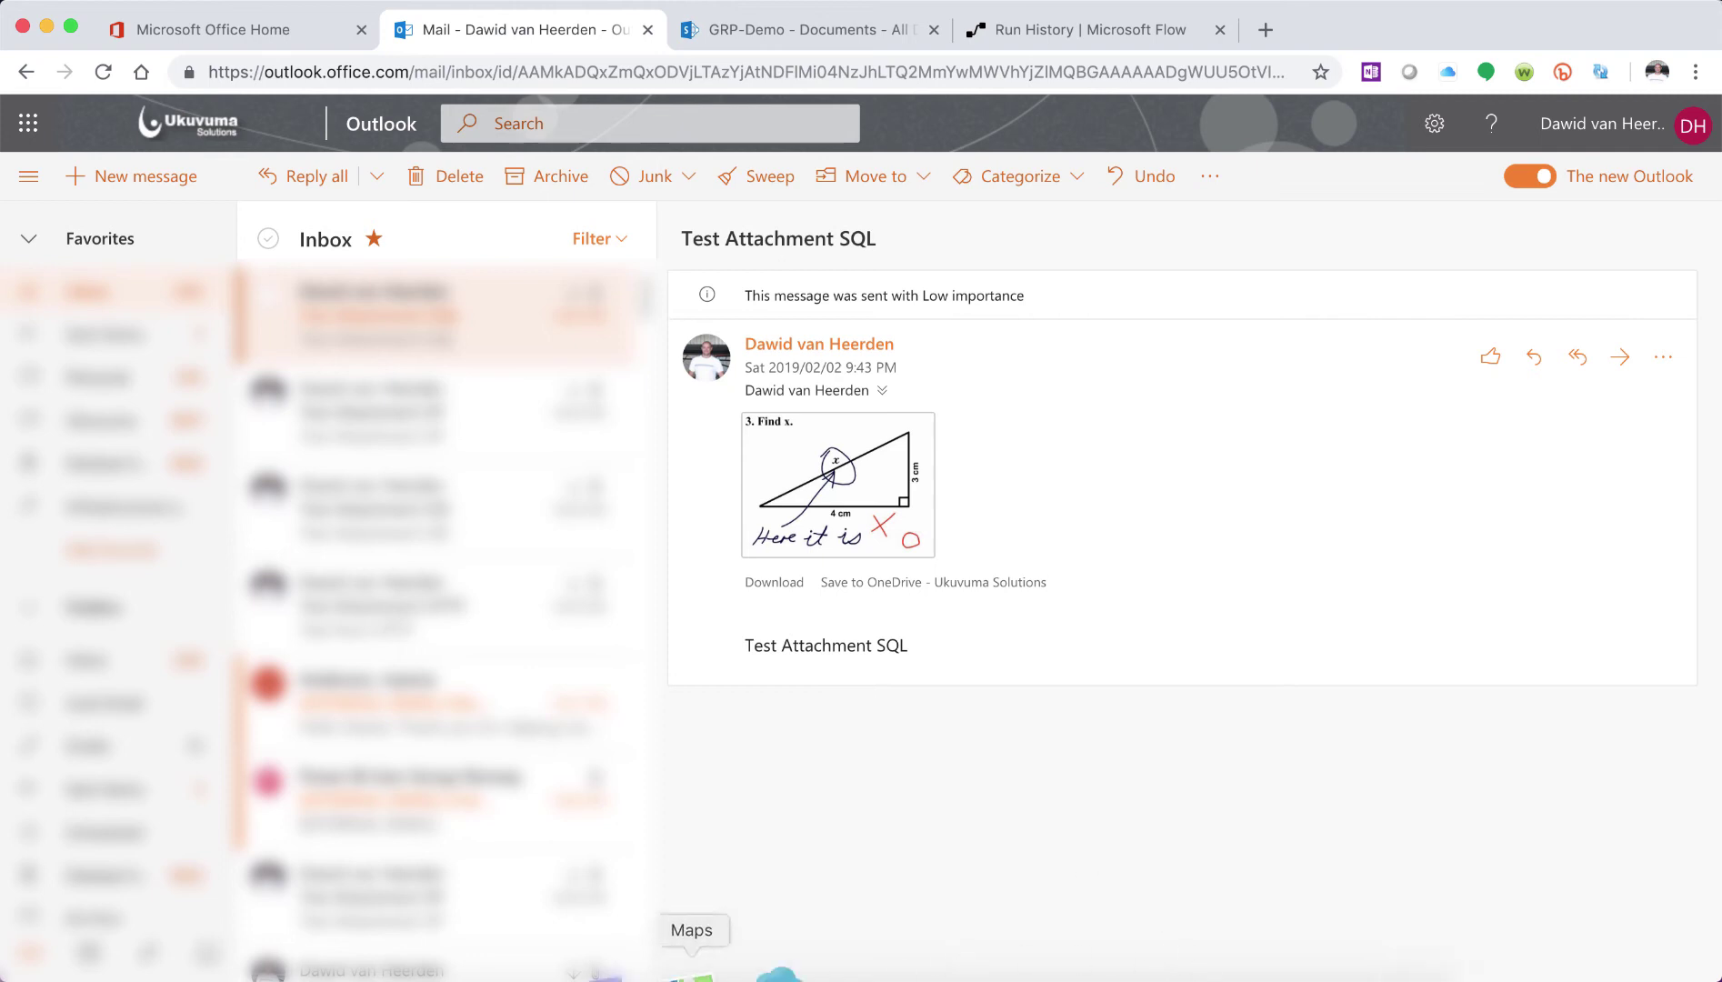
left_click(747, 965)
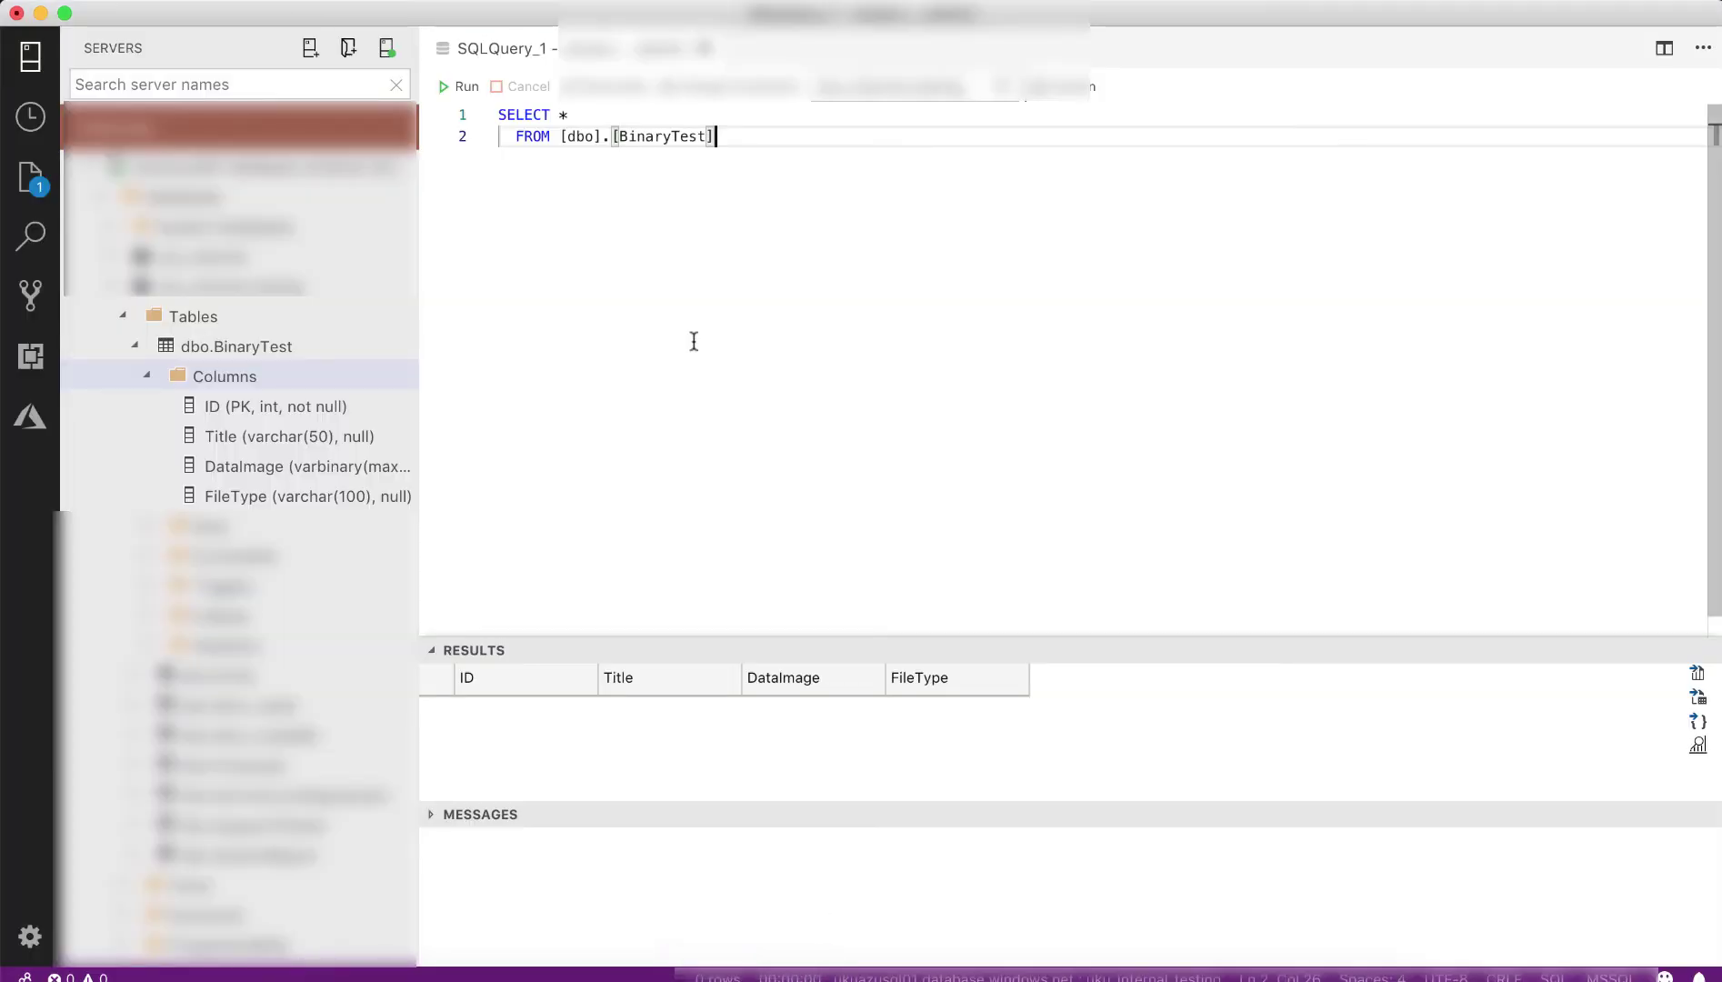
- Run SELECT * FROM [dbo].[BinaryTest] and inspect the DataImage cell of the returned test.png row
left_click(467, 86)
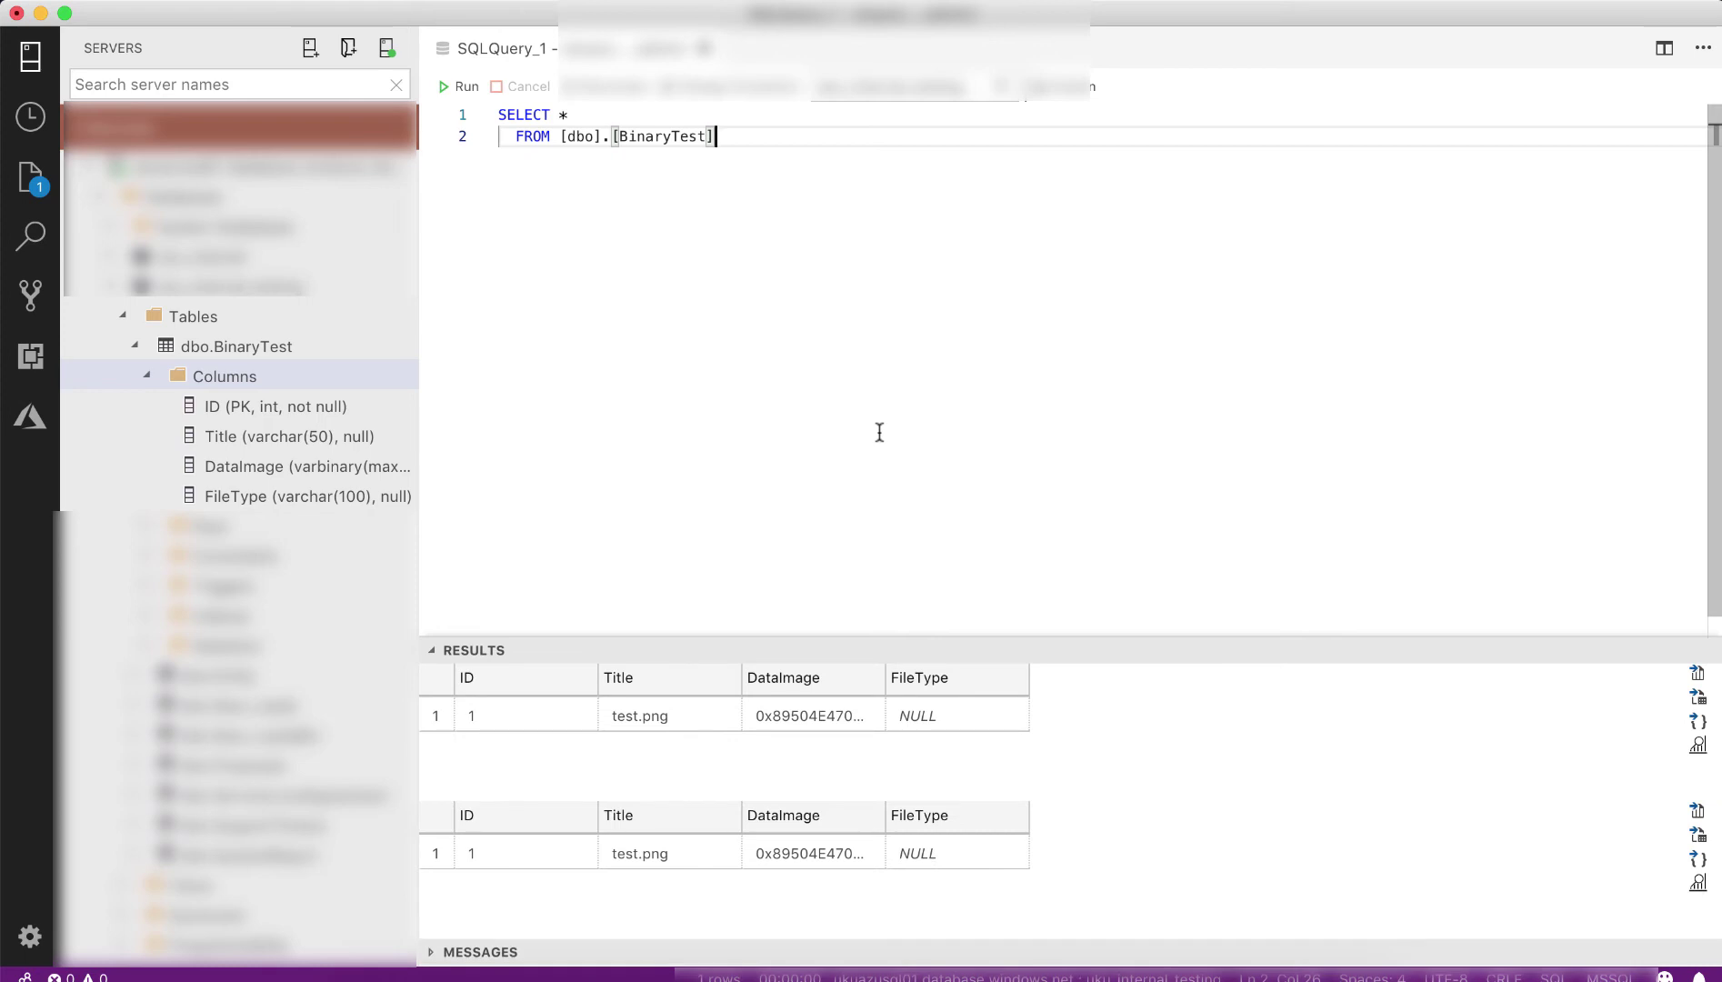
right_click(803, 717)
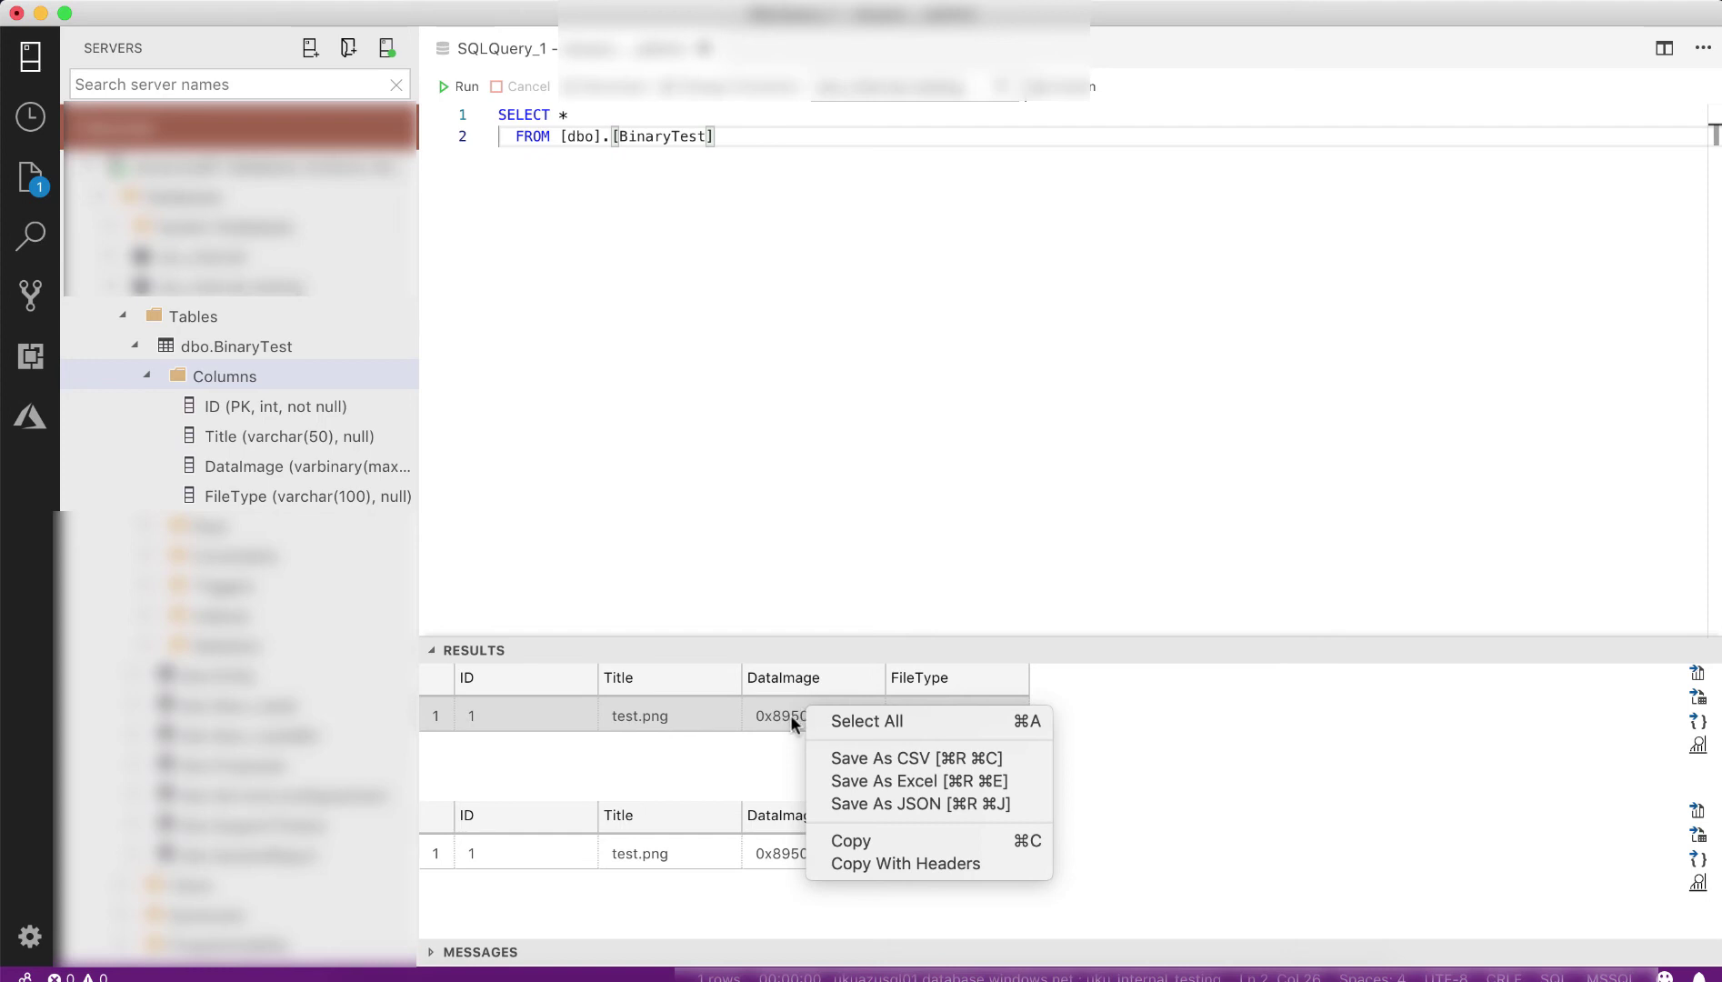
key("Escape")
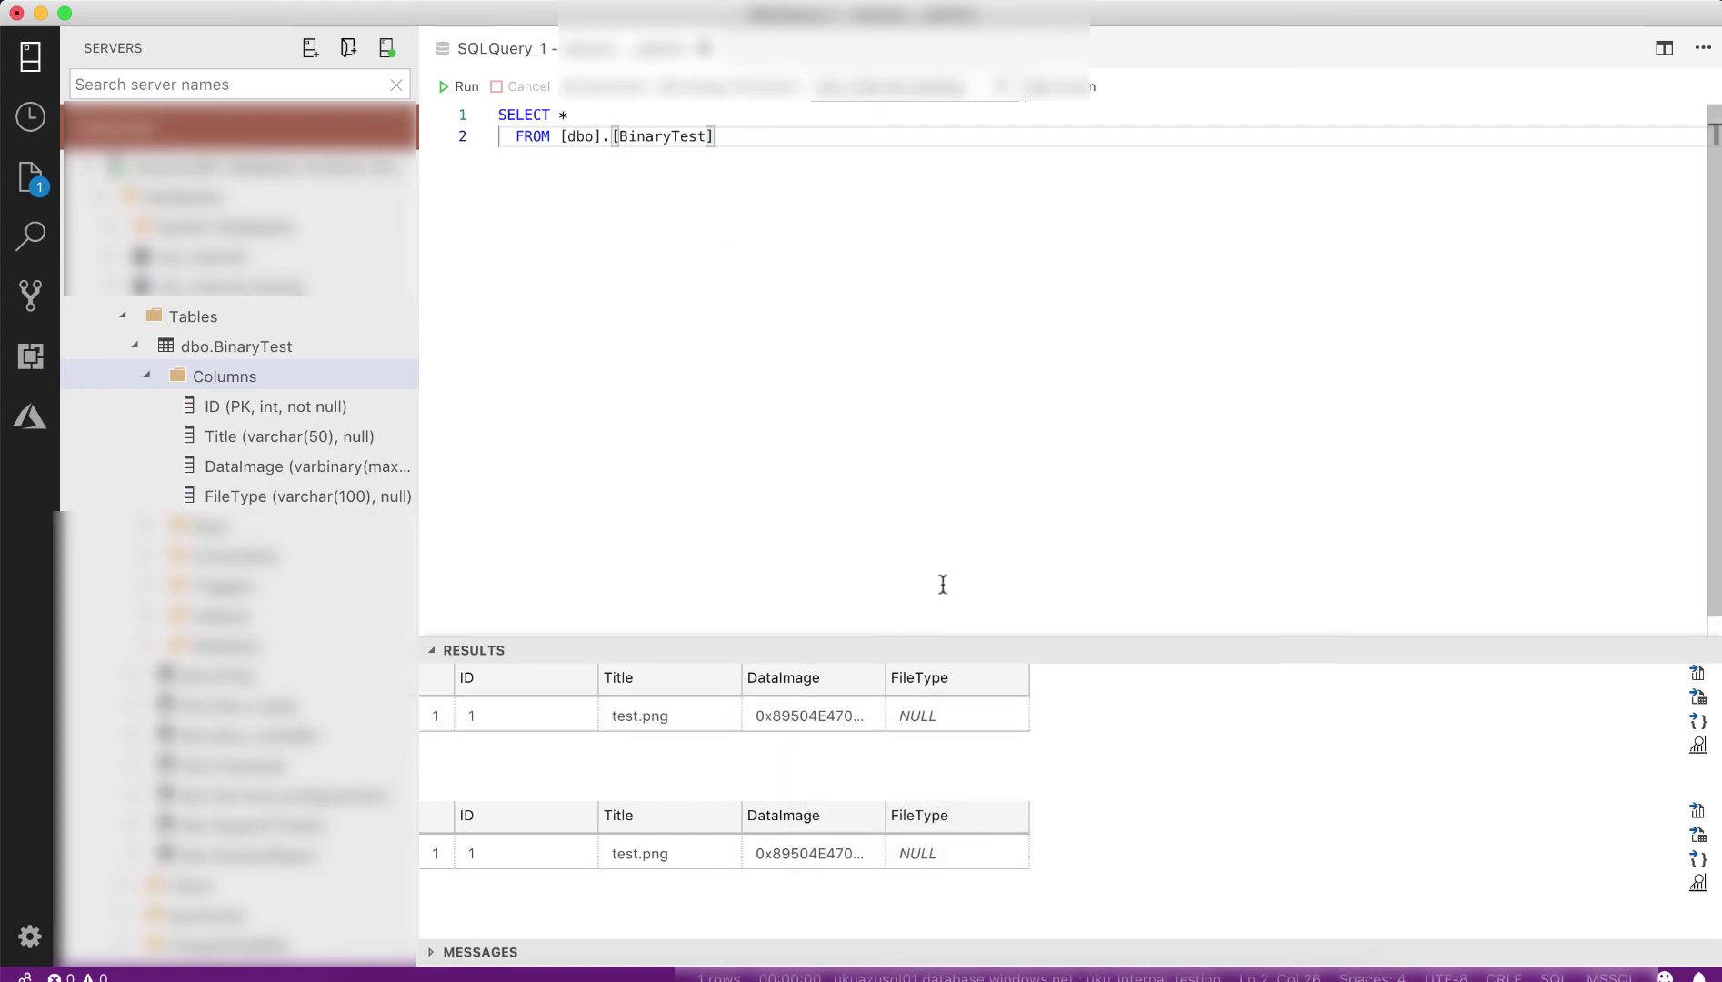